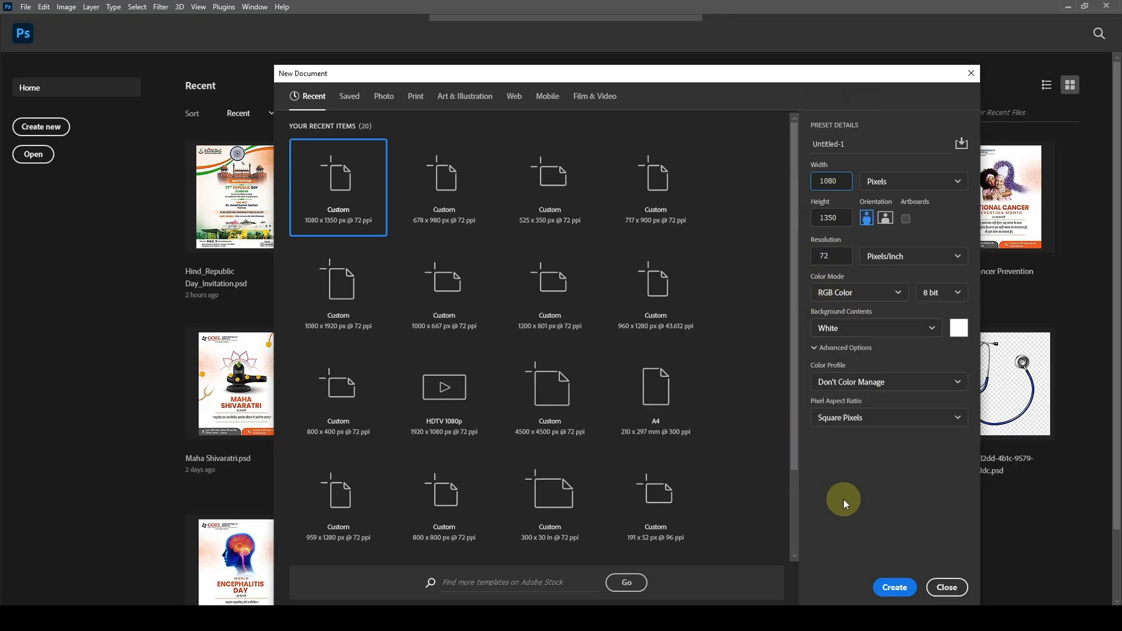
Create a 1080 × 1350 pixel, 72 ppi RGB document with a white background and convert the Background into a regular layer
left_click(895, 590)
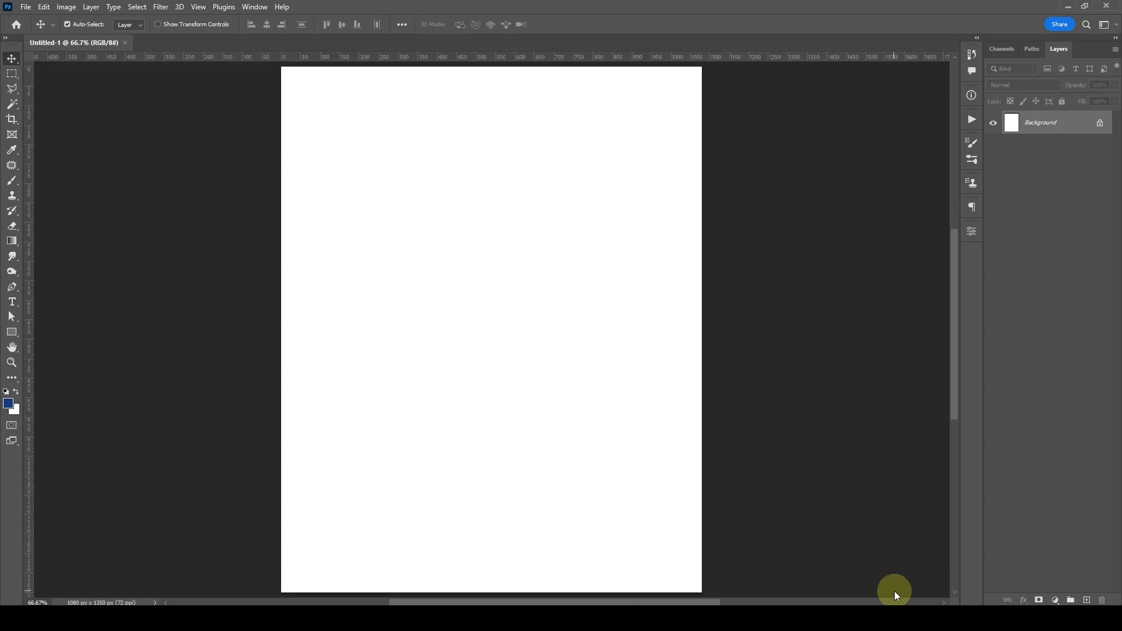
double_click(1058, 123)
left_click(912, 287)
Add a Gradient Overlay to the background layer with its orange colour stop changed to blue #0b80f9
left_click(1022, 600)
left_click(1036, 563)
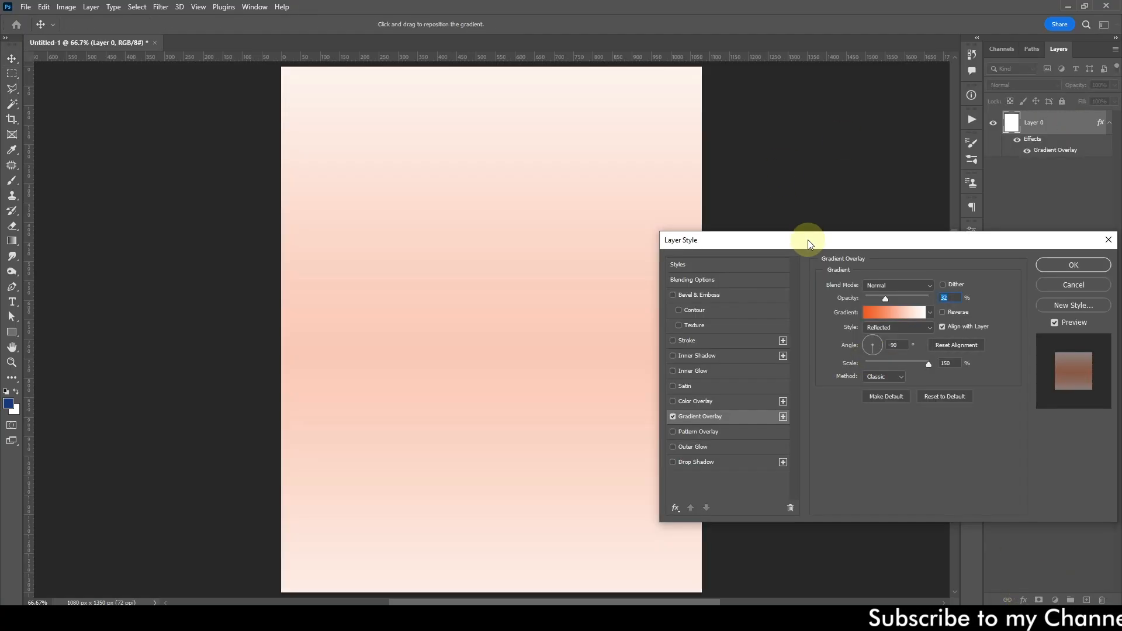
left_click_drag(807, 240, 587, 225)
left_click(645, 298)
left_click(765, 475)
left_click(818, 524)
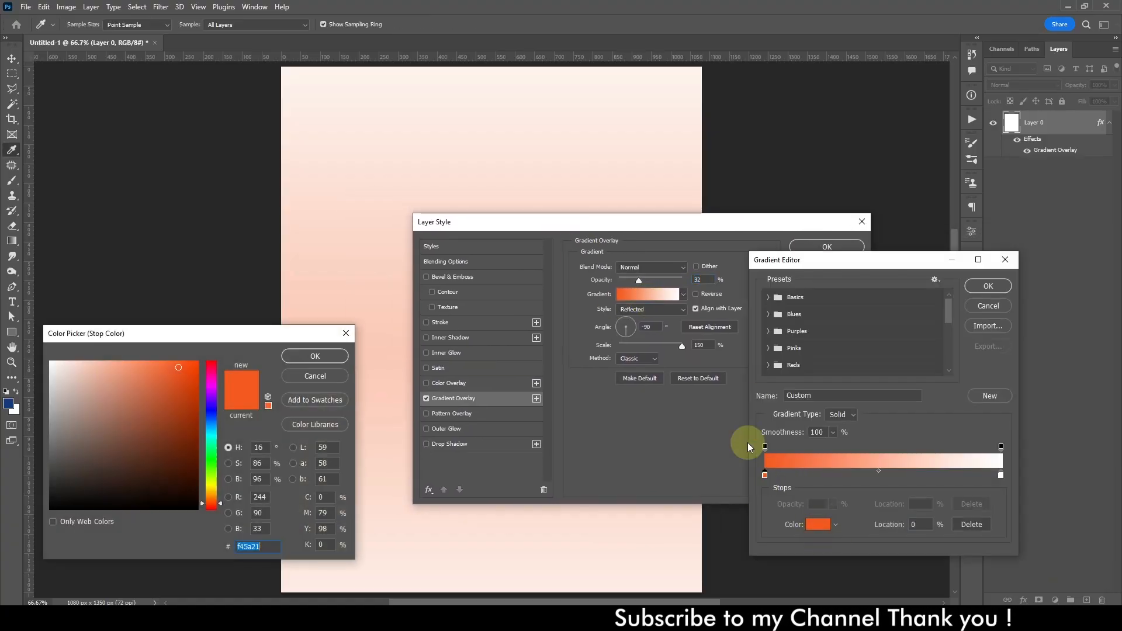
left_click(213, 430)
left_click_drag(212, 430, 211, 423)
left_click(193, 361)
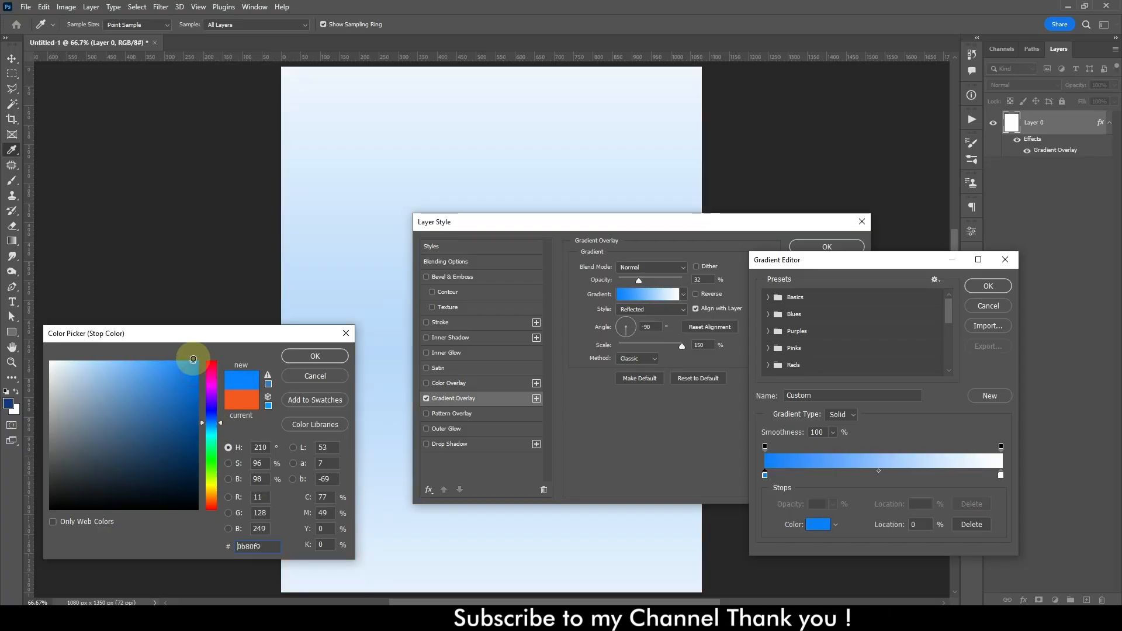
left_click(334, 355)
left_click(988, 285)
Set the background gradient to 100% opacity, Linear style and 87% scale, and shift it upward so the lower part is white
left_click_drag(635, 279, 697, 283)
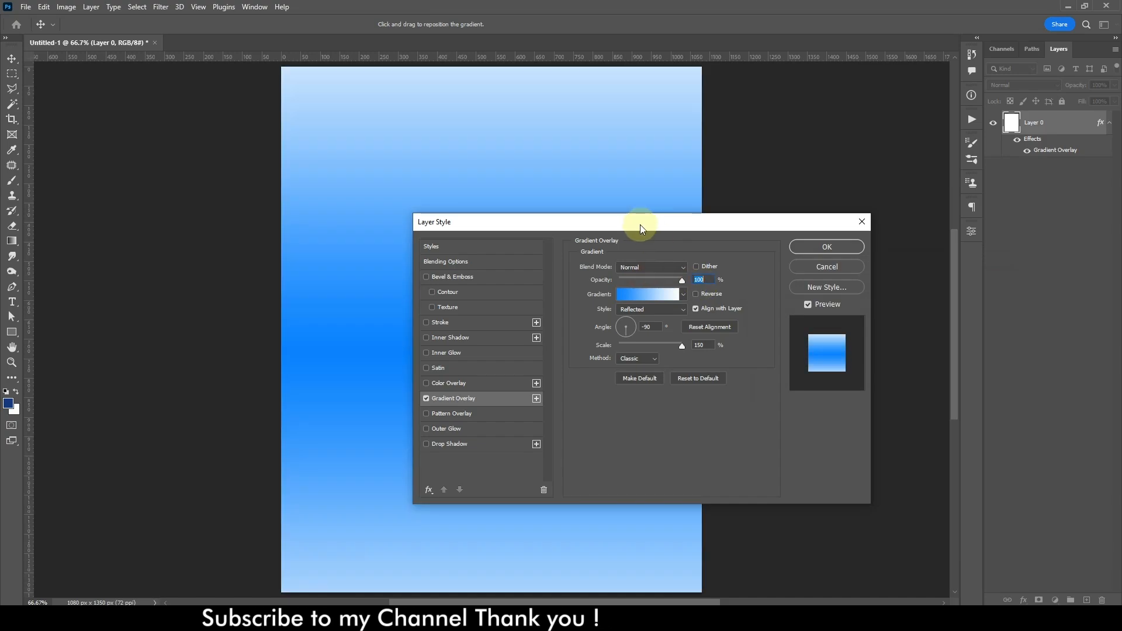
left_click_drag(640, 224, 625, 237)
left_click(613, 322)
left_click(623, 328)
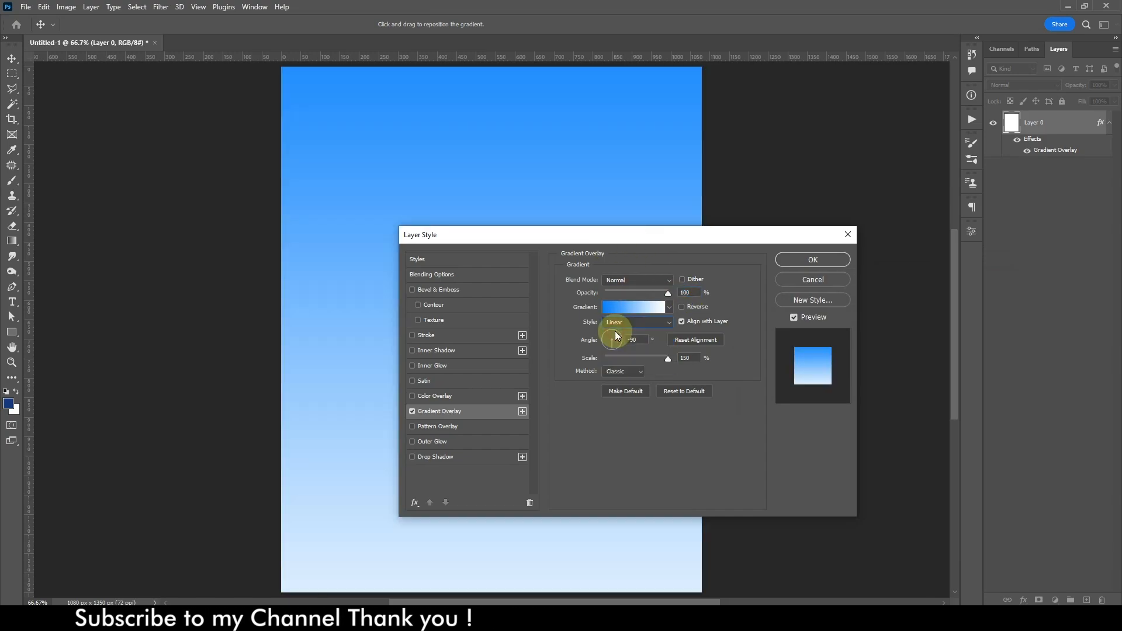
left_click_drag(566, 244, 720, 201)
left_click_drag(822, 316, 791, 316)
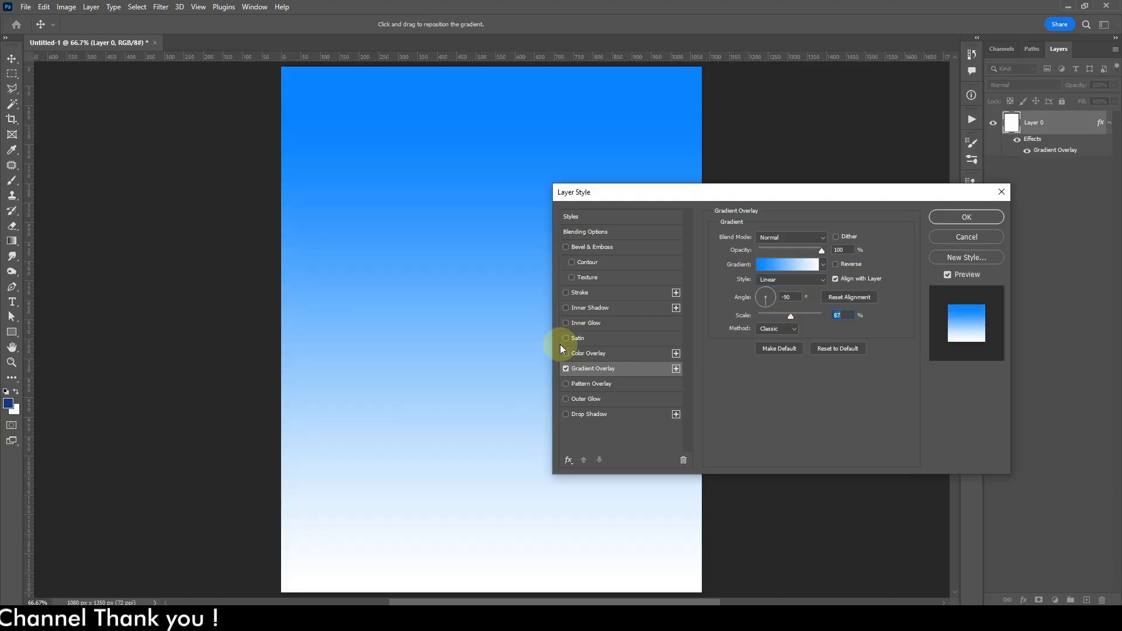
left_click_drag(509, 353, 513, 268)
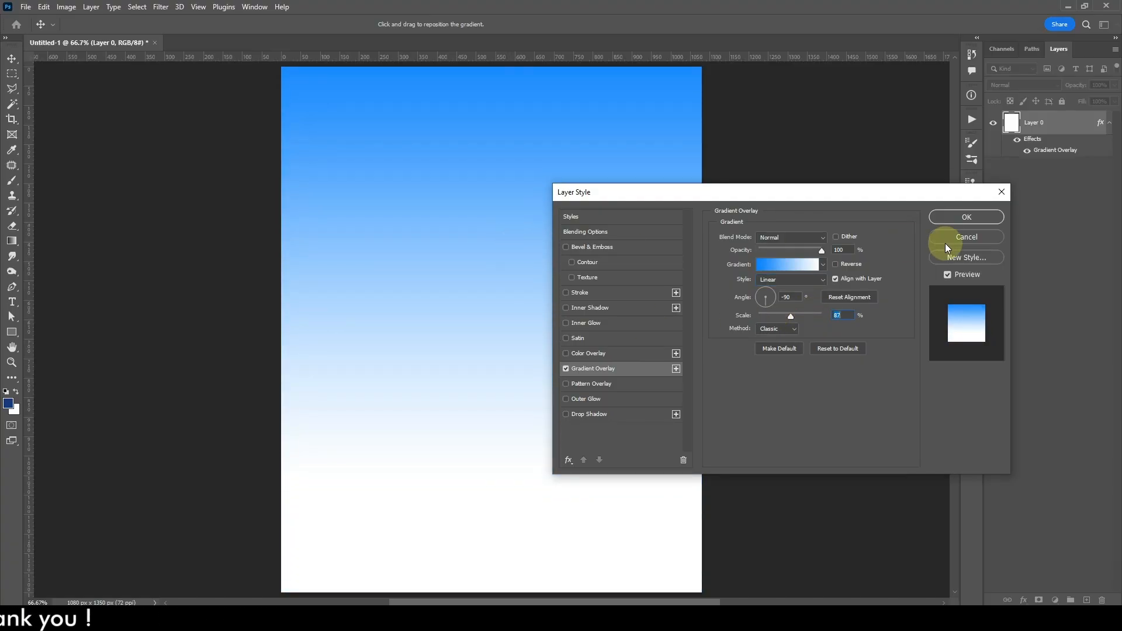
left_click(967, 218)
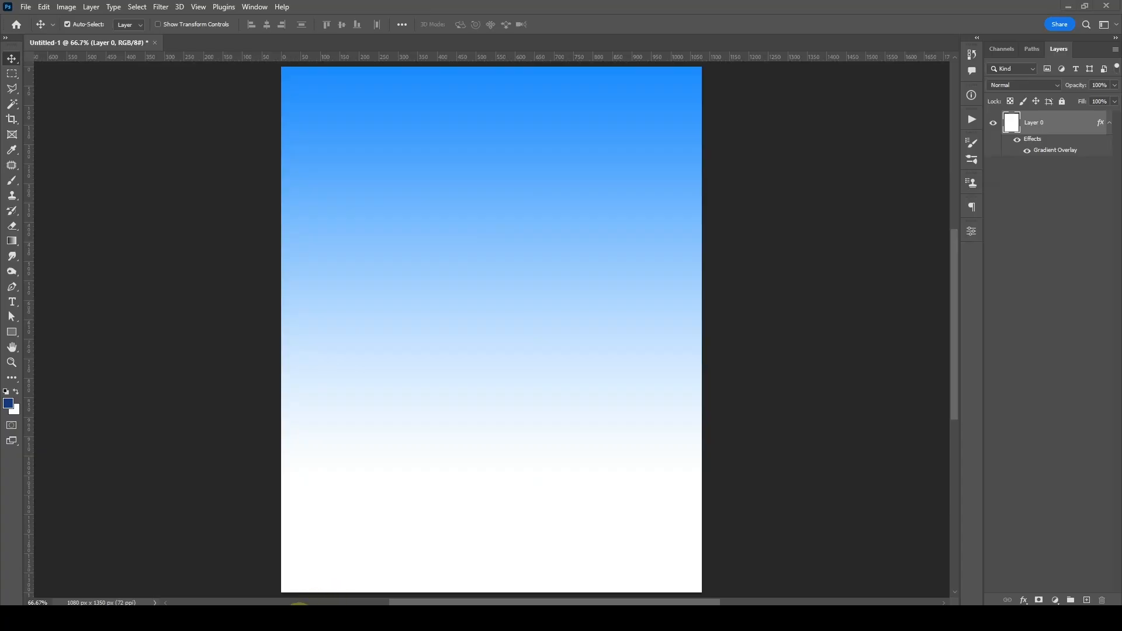
Place the clouds image from the republic day folder, scaled down and positioned in the upper right of the canvas
left_click(299, 618)
left_click_drag(524, 66, 965, 130)
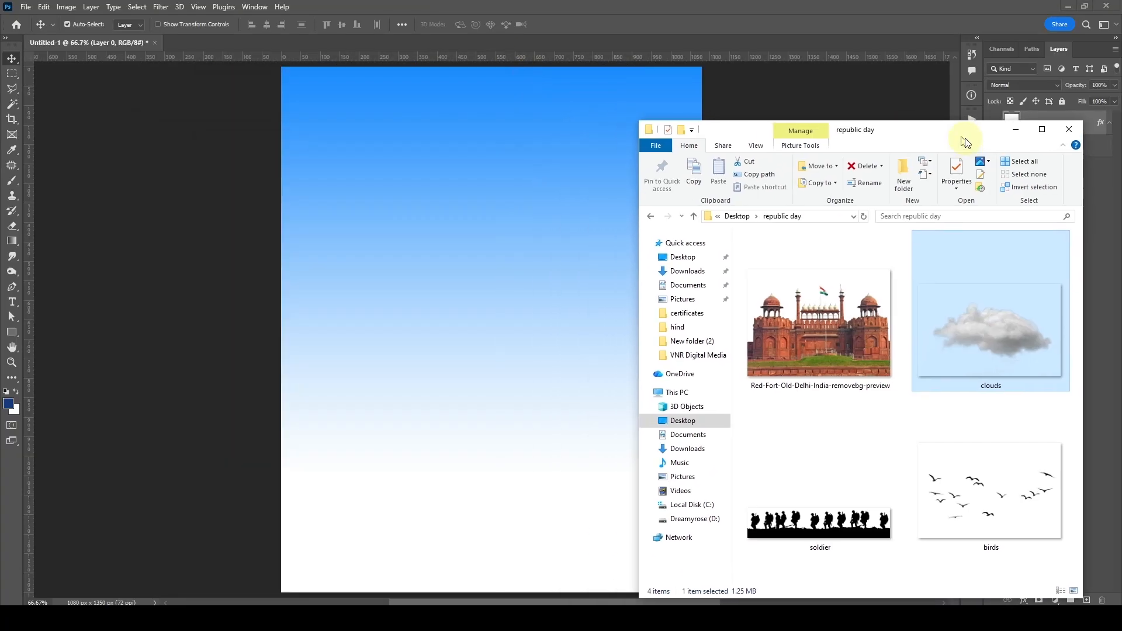
left_click_drag(994, 339, 452, 233)
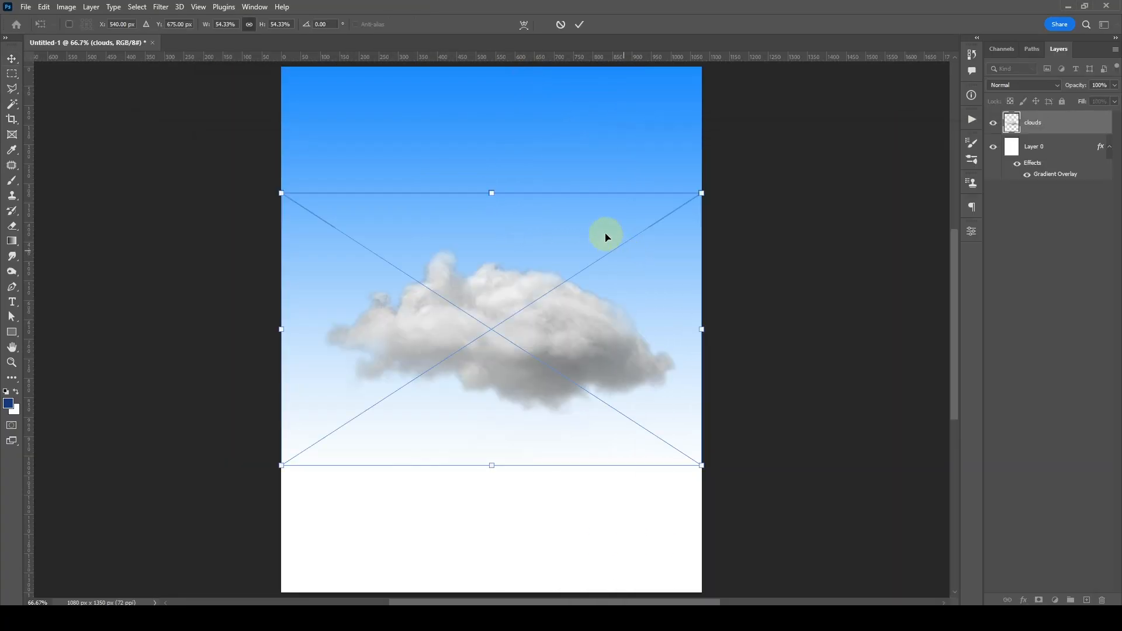
left_click_drag(703, 192, 523, 266)
left_click_drag(450, 401, 597, 229)
key("Return")
Duplicate the cloud, scale the copy down to about 24%, and position it lower on the left side of the sky
left_click_drag(602, 216, 483, 293)
key("ctrl+t")
left_click_drag(568, 206, 494, 252)
left_click_drag(426, 325, 426, 307)
key("Return")
left_click_drag(551, 218, 572, 201)
left_click_drag(473, 284, 425, 296)
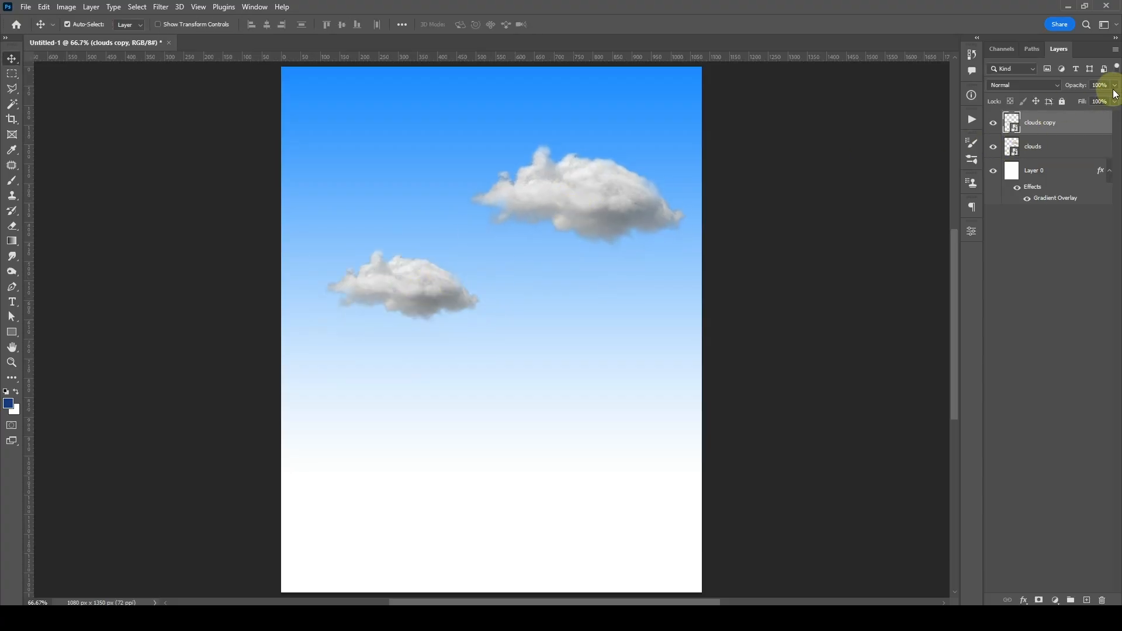
Set the small cloud's opacity to 29% and the large cloud's to 87%, and move the large cloud slightly up
left_click(1093, 99)
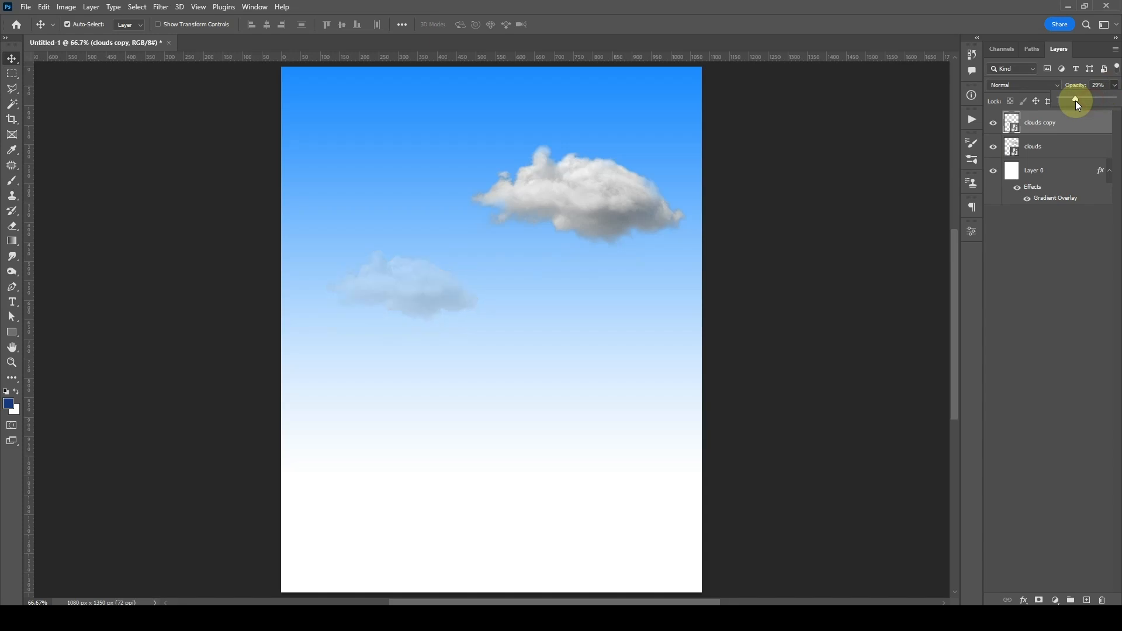
left_click(626, 220)
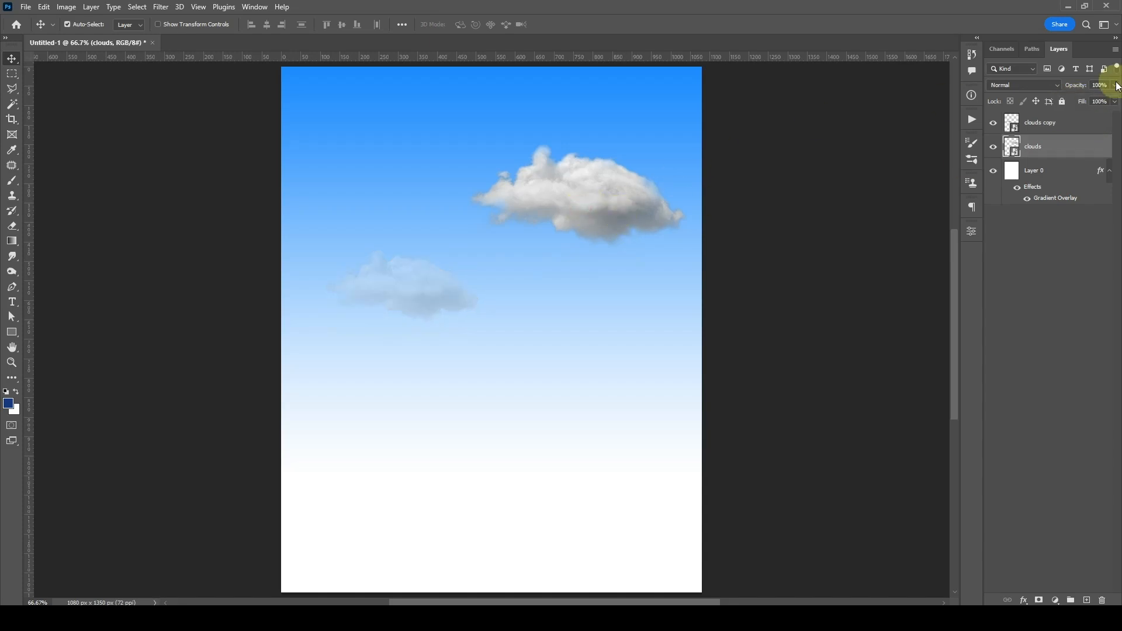
left_click_drag(1093, 99, 1098, 99)
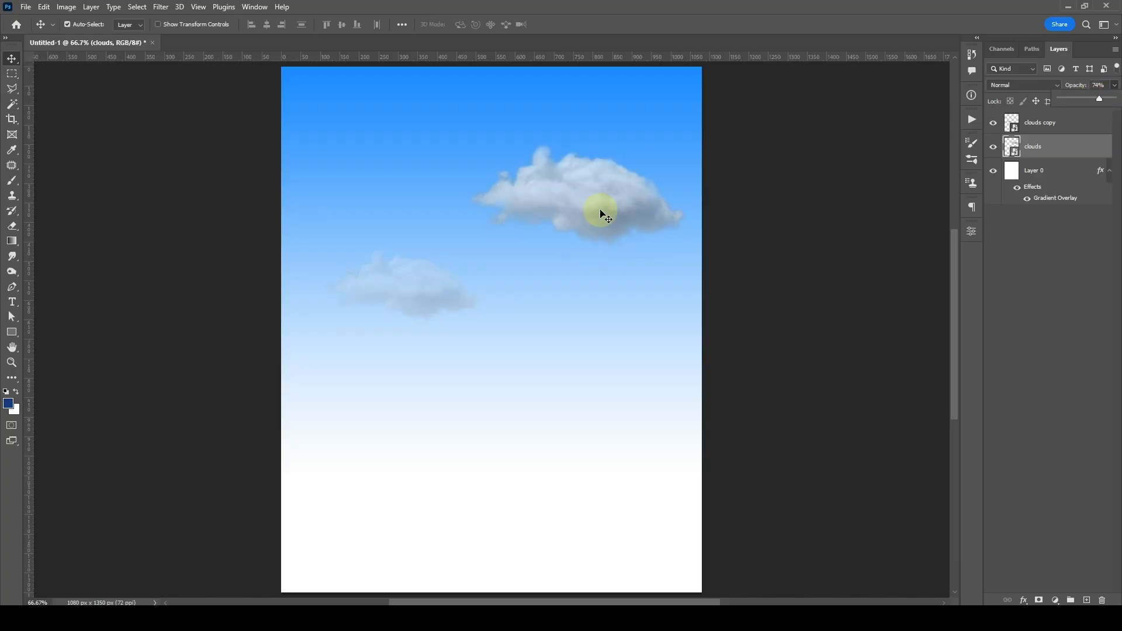
left_click_drag(605, 216, 611, 201)
left_click_drag(1110, 104, 1109, 104)
left_click(376, 318)
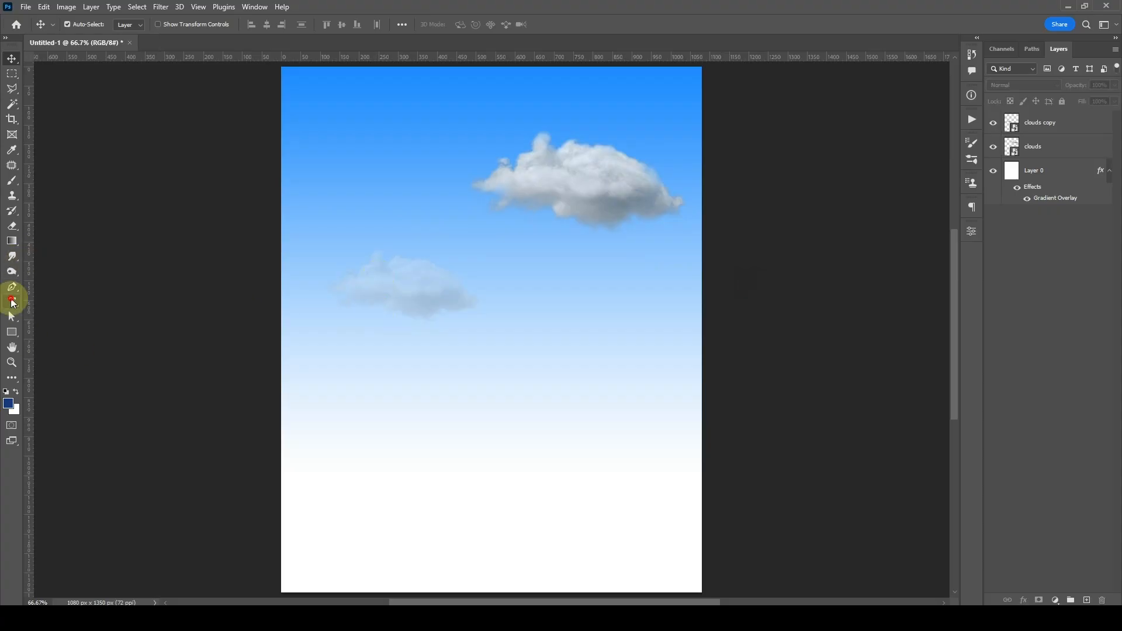
Add the text "26" at 400 pt and position it in the left half of the canvas, over the small cloud
left_click(12, 302)
left_click(381, 230)
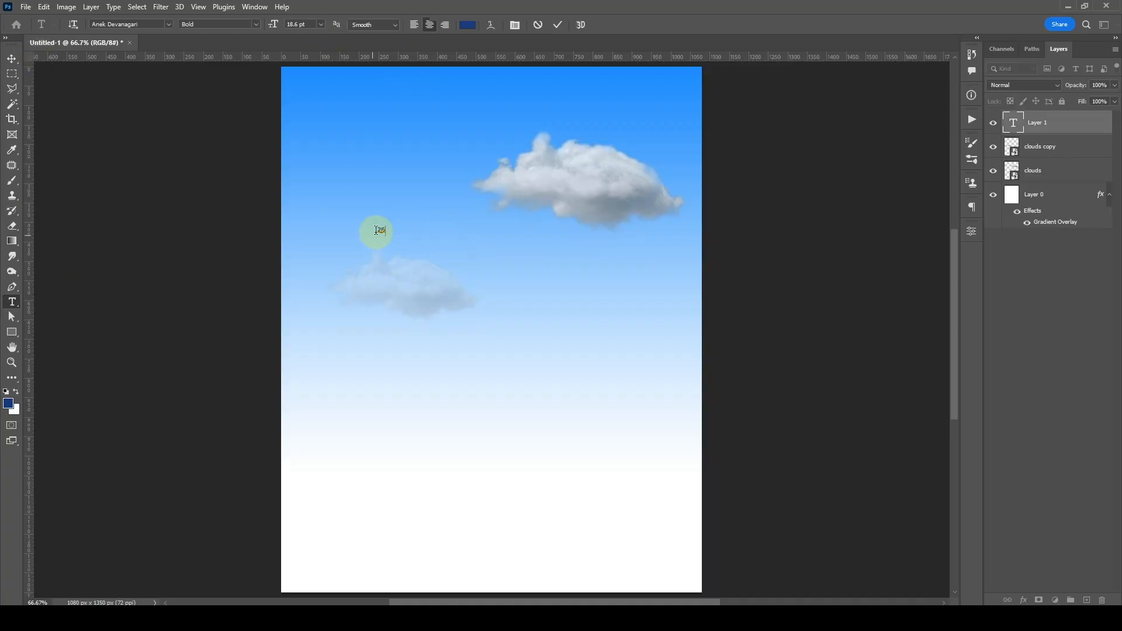
left_click(320, 24)
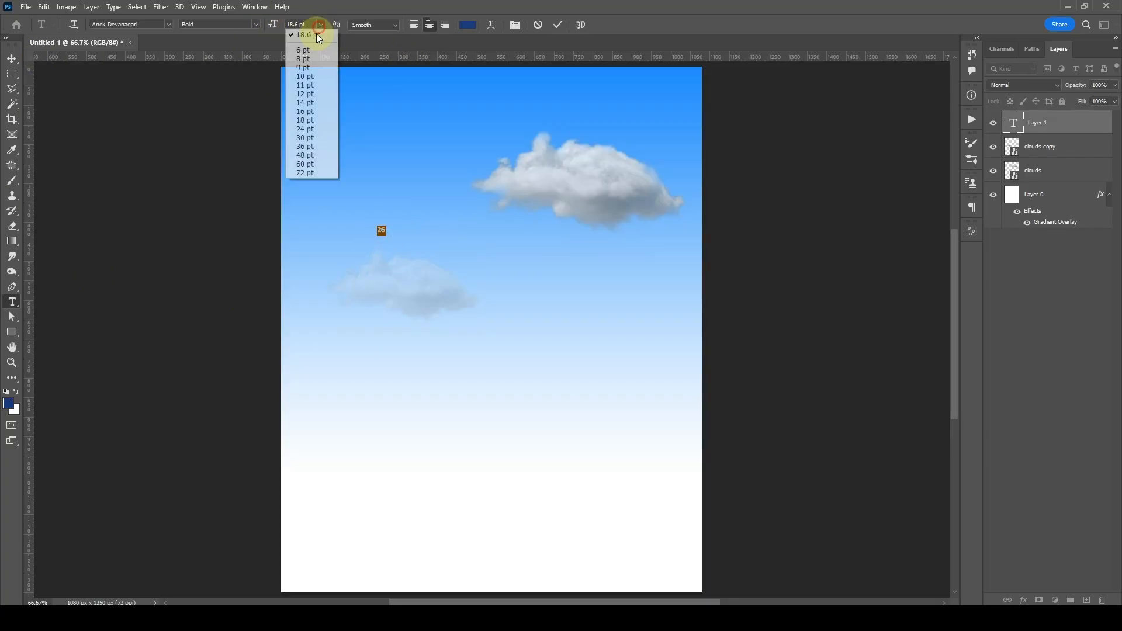
left_click(322, 172)
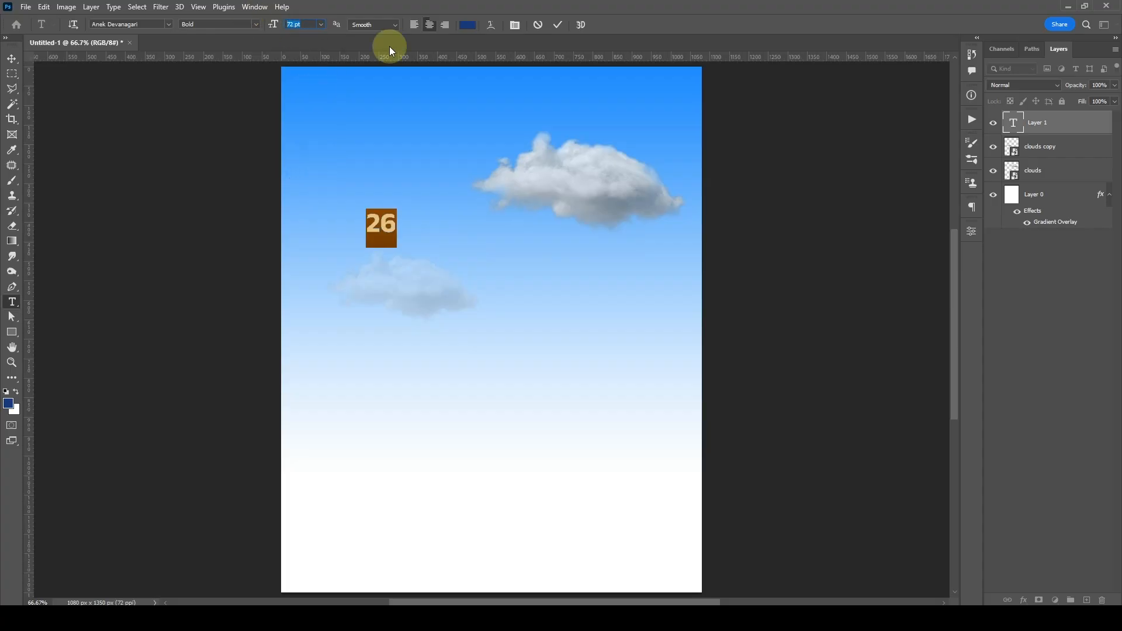
type("400")
key("Return")
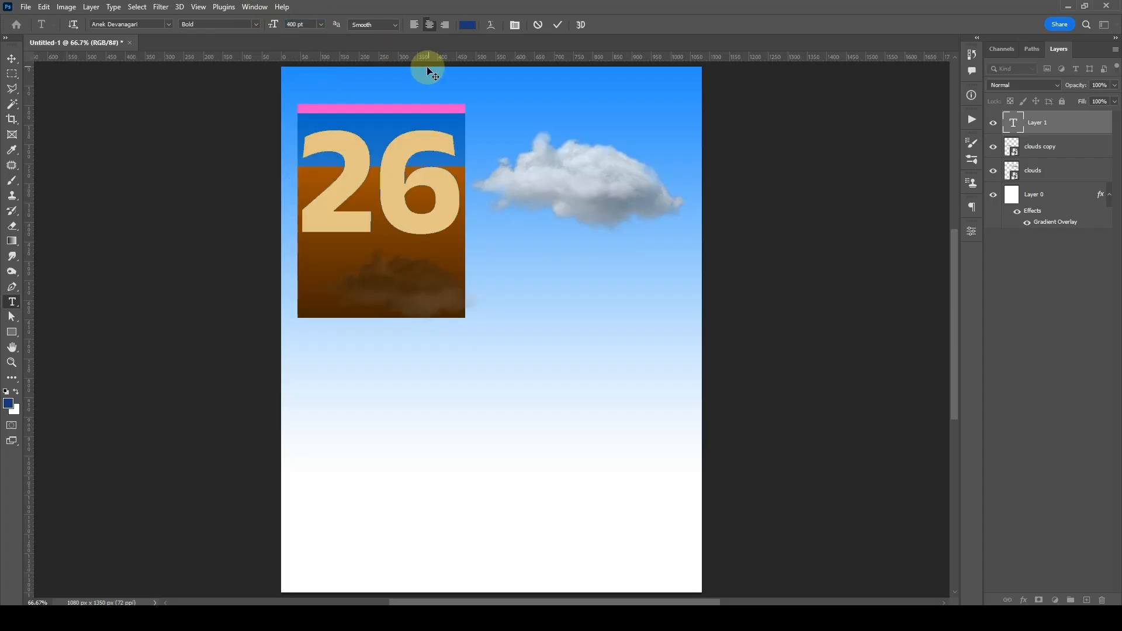
left_click(14, 64)
left_click_drag(422, 222, 466, 343)
Change the font of the "26" text to Poppins Black
left_click(1015, 123)
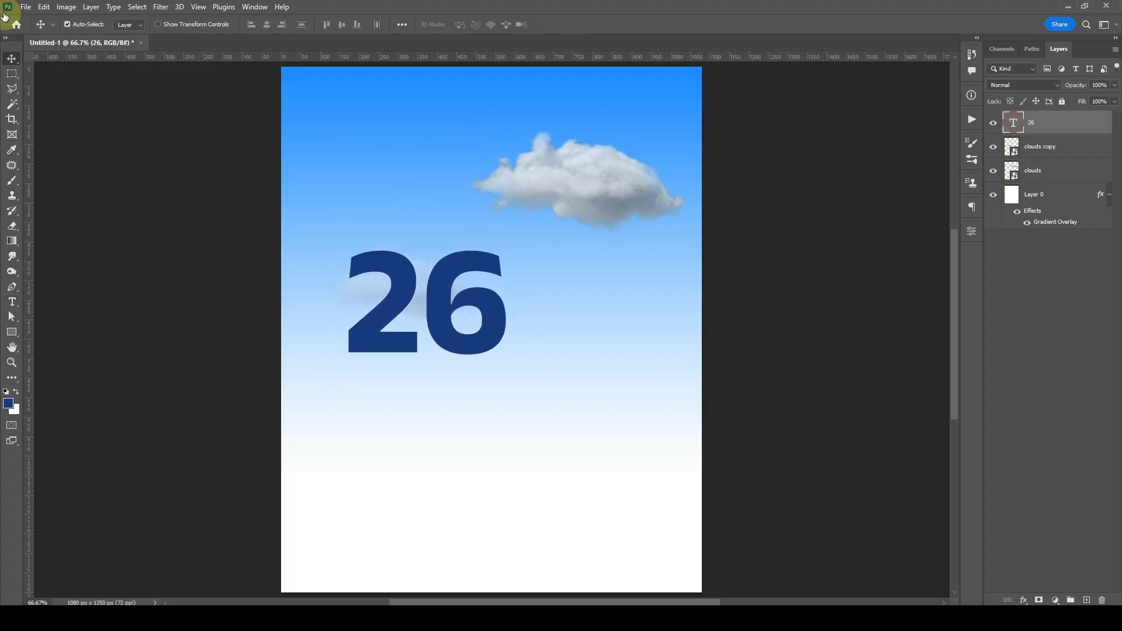
left_click(150, 26)
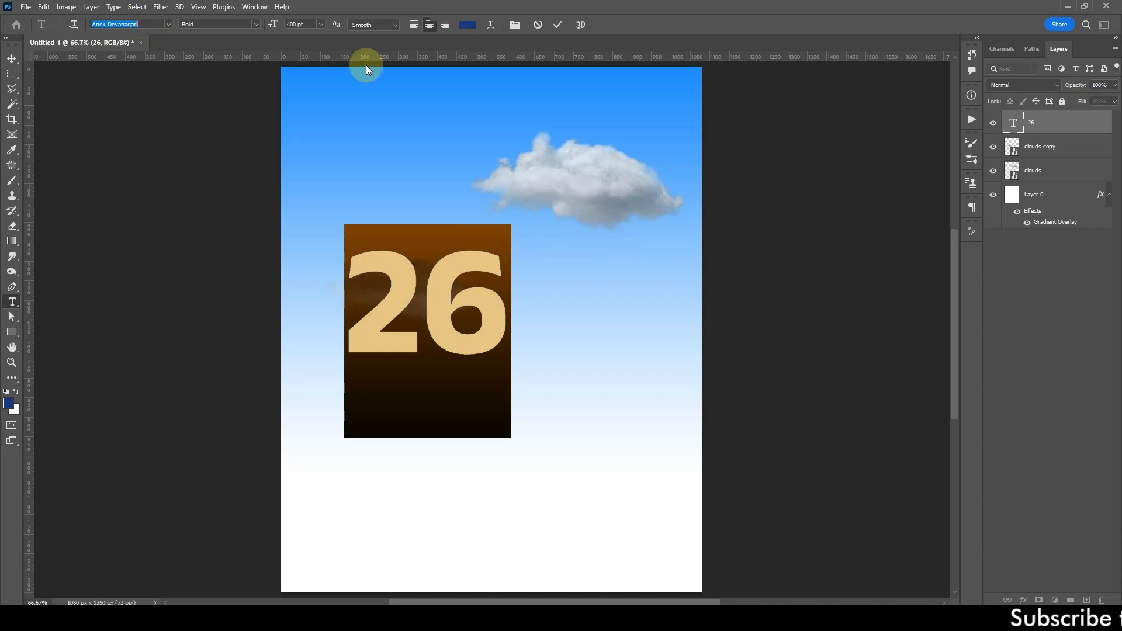
type("poppi")
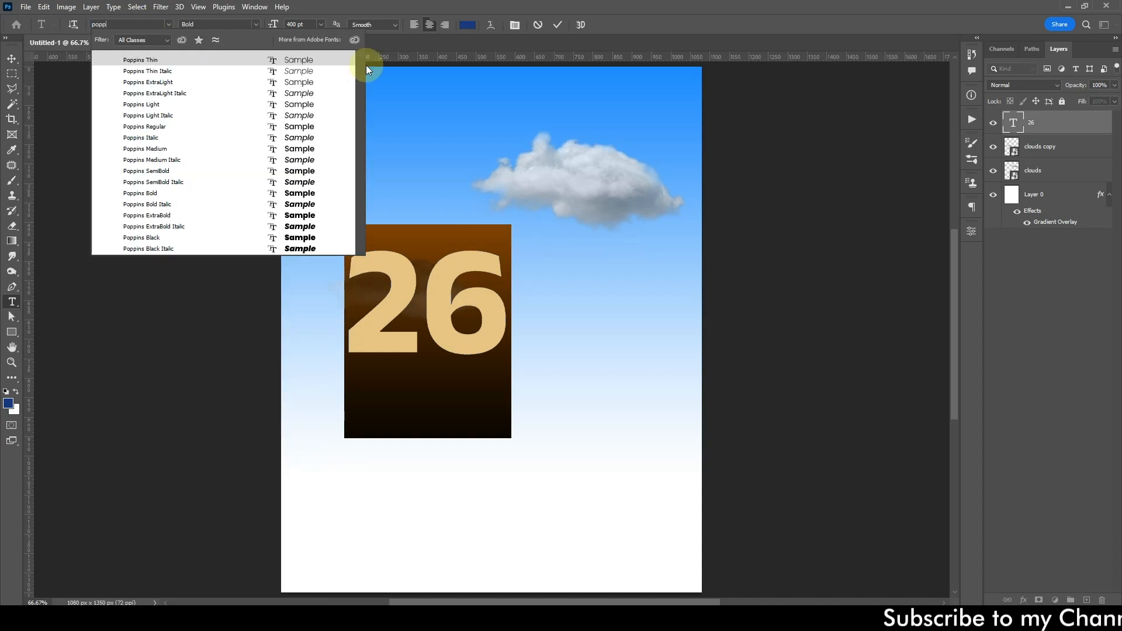
left_click(142, 239)
left_click(377, 257)
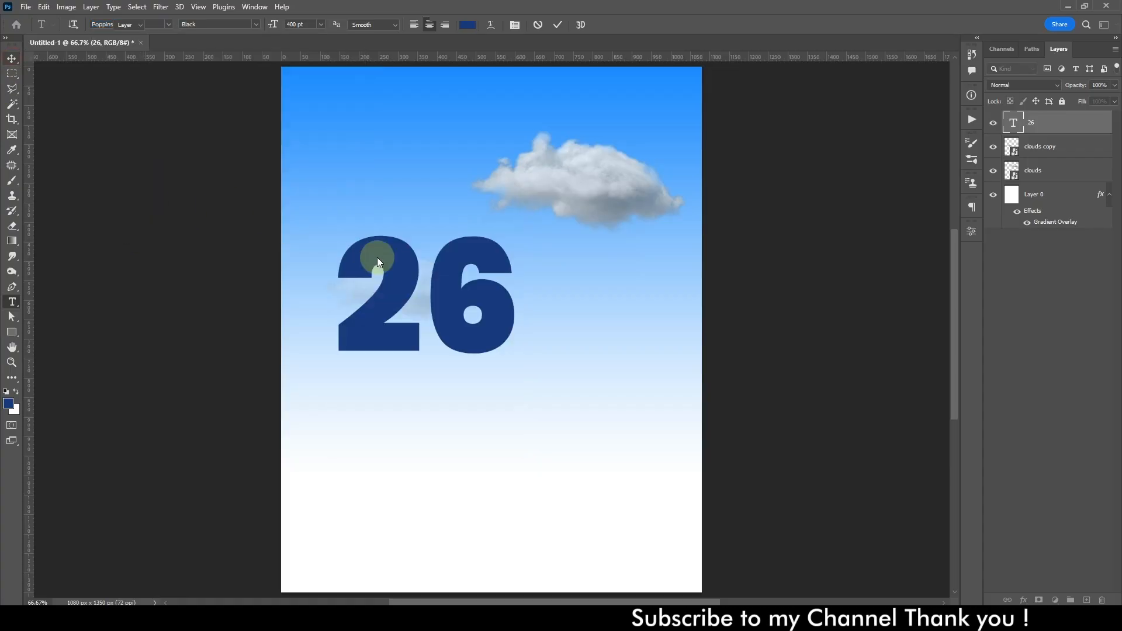
Enlarge the "26" text slightly and move it below the small cloud
key("v")
left_click_drag(447, 321, 446, 381)
key("ctrl+t")
left_click_drag(513, 264, 532, 243)
key("Return")
left_click_drag(441, 314, 445, 390)
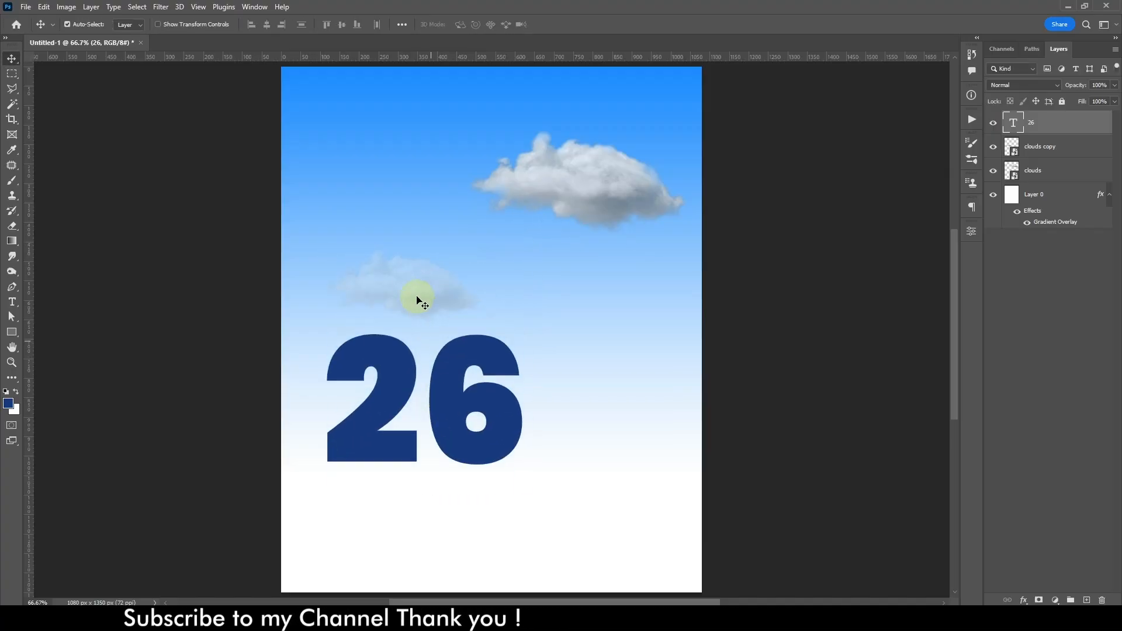
Move the faint small cloud higher and raise the "26" text so it overlaps the cloud's lower edge
left_click(1034, 147)
key("ctrl+t")
left_click_drag(369, 304, 429, 269)
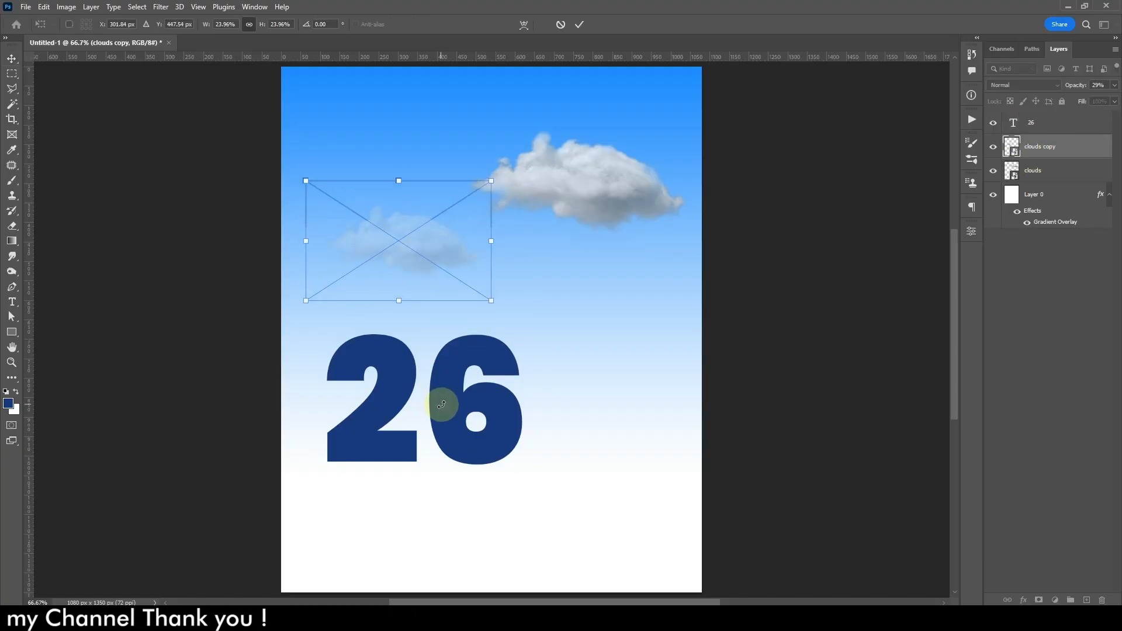
key("Return")
left_click_drag(441, 406, 447, 321)
left_click(610, 191)
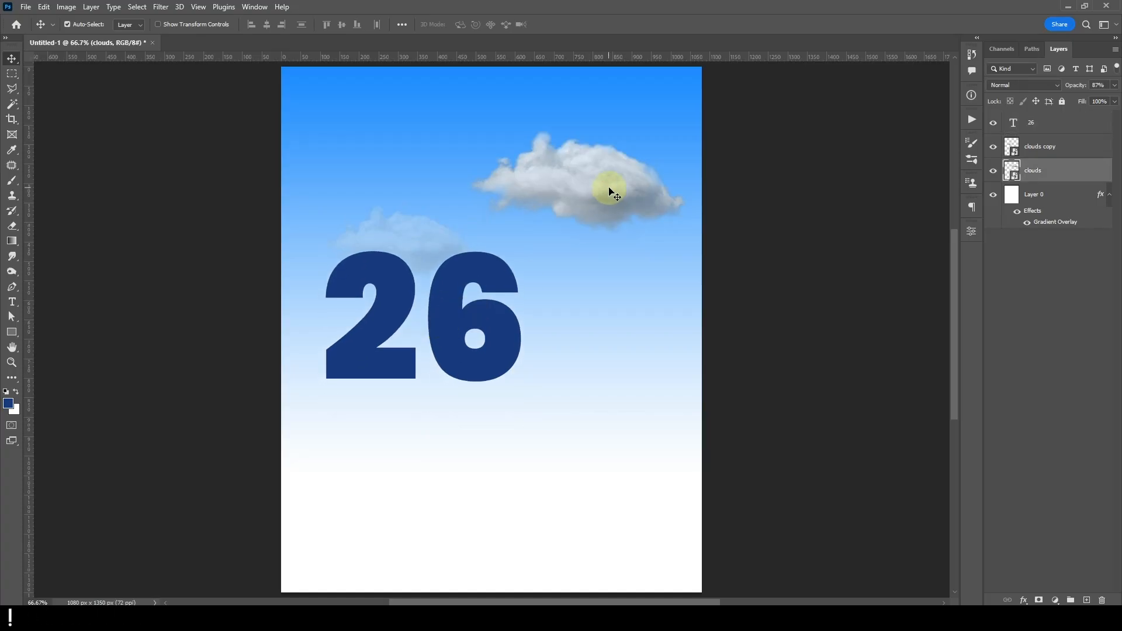
Add a Gradient Overlay to the "26" text and change its blue colour stop to light grey #d8d8d8
left_click(495, 285)
left_click(1015, 600)
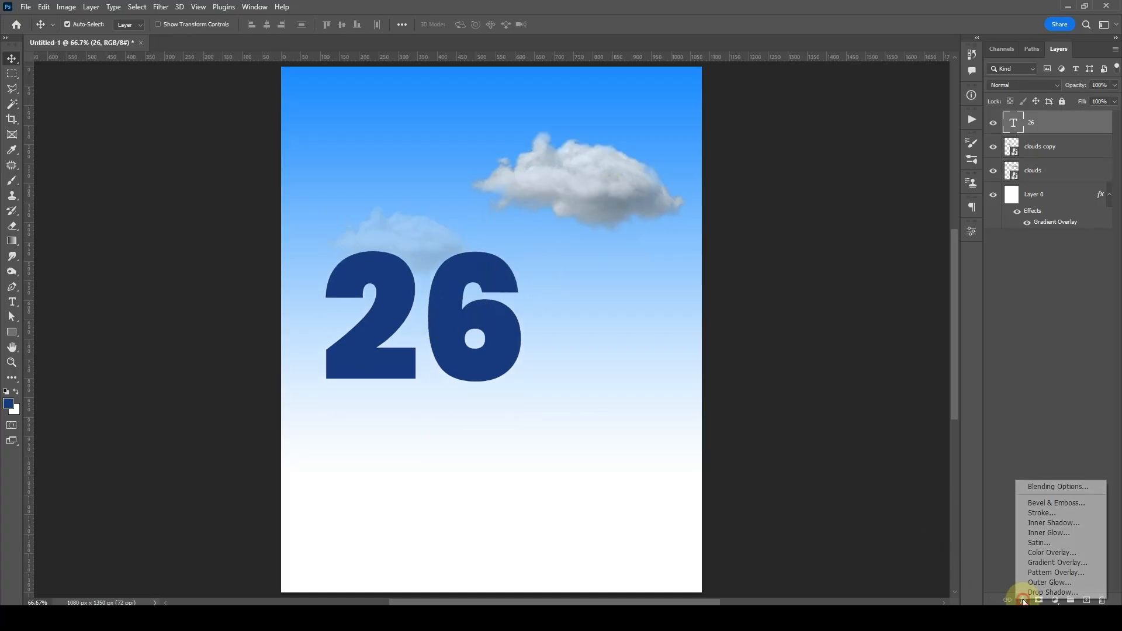
left_click(1033, 562)
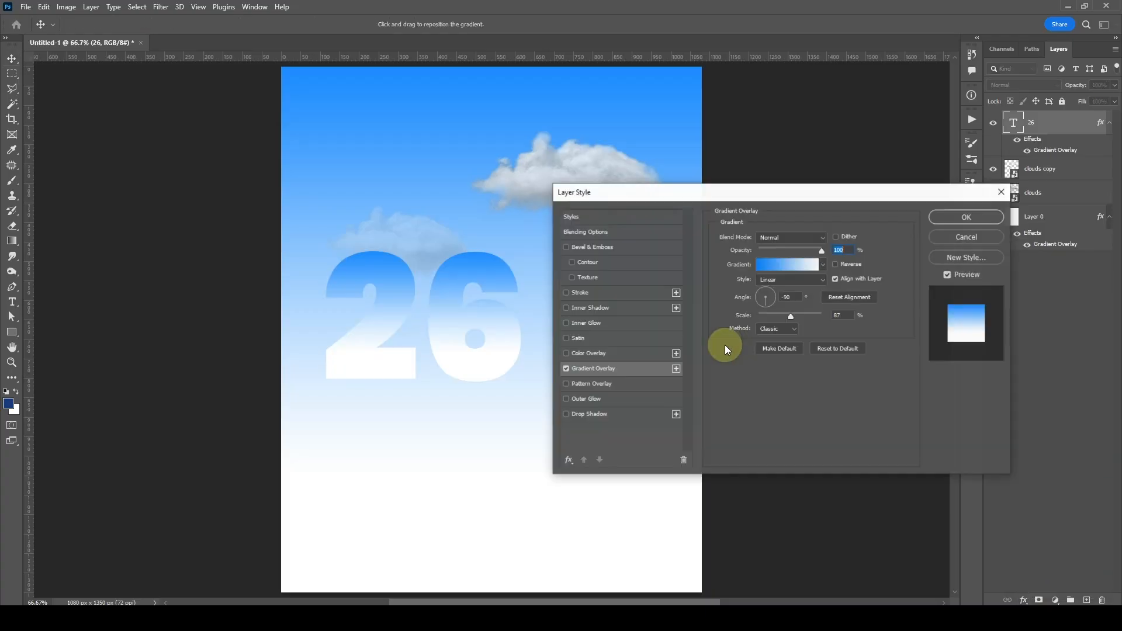
left_click(784, 268)
left_click(765, 475)
left_click(817, 524)
left_click_drag(167, 336, 464, 298)
left_click(351, 352)
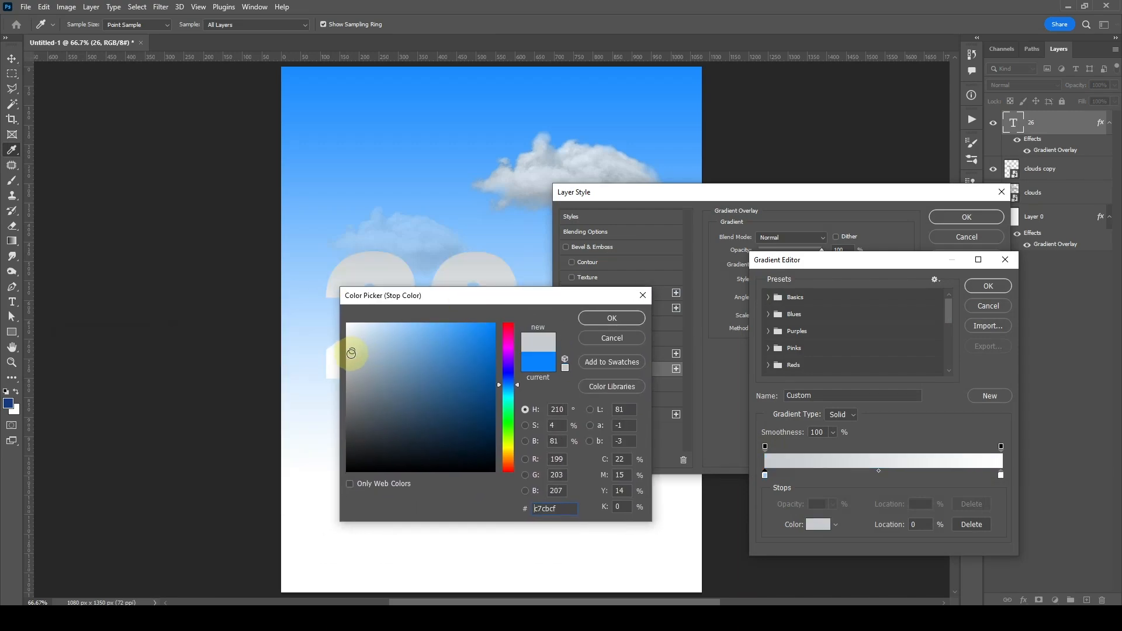
left_click(339, 351)
left_click(613, 317)
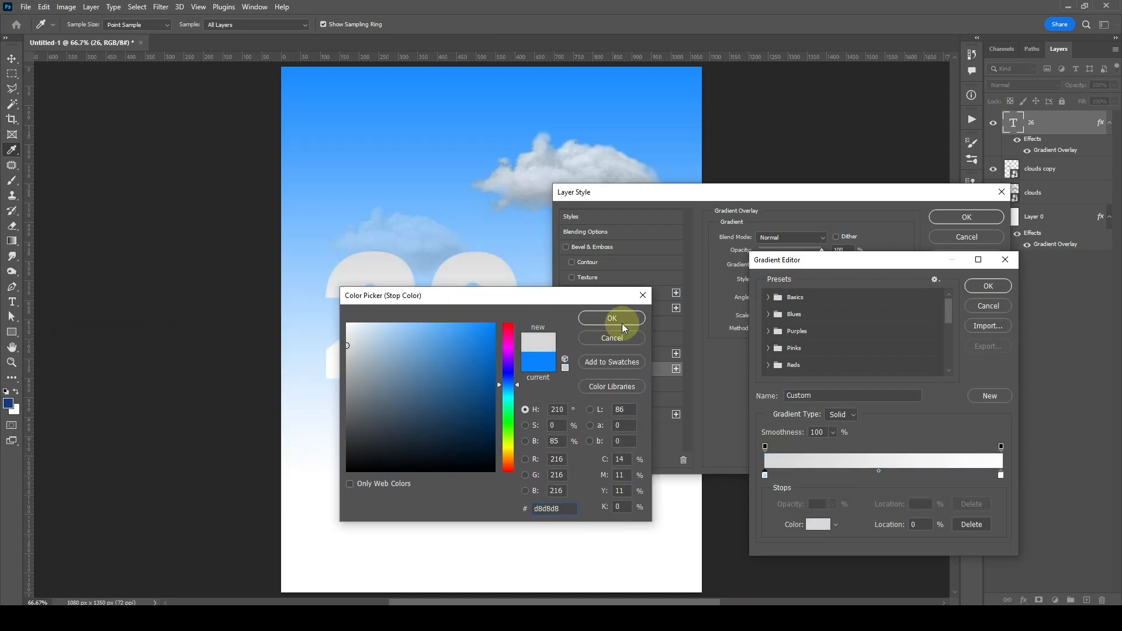
Rearrange the "26" gradient as grey, white, grey, moving the white stop near the middle, and place the second grey stop at 68%
left_click(1000, 475)
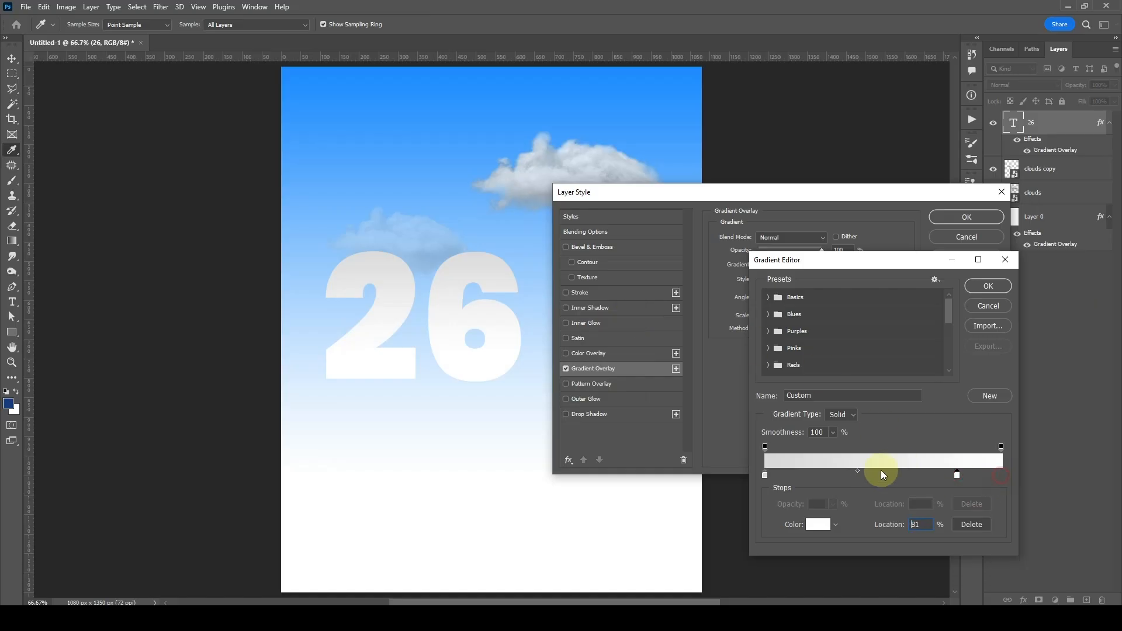
left_click(870, 475)
left_click(1001, 475)
left_click(772, 454)
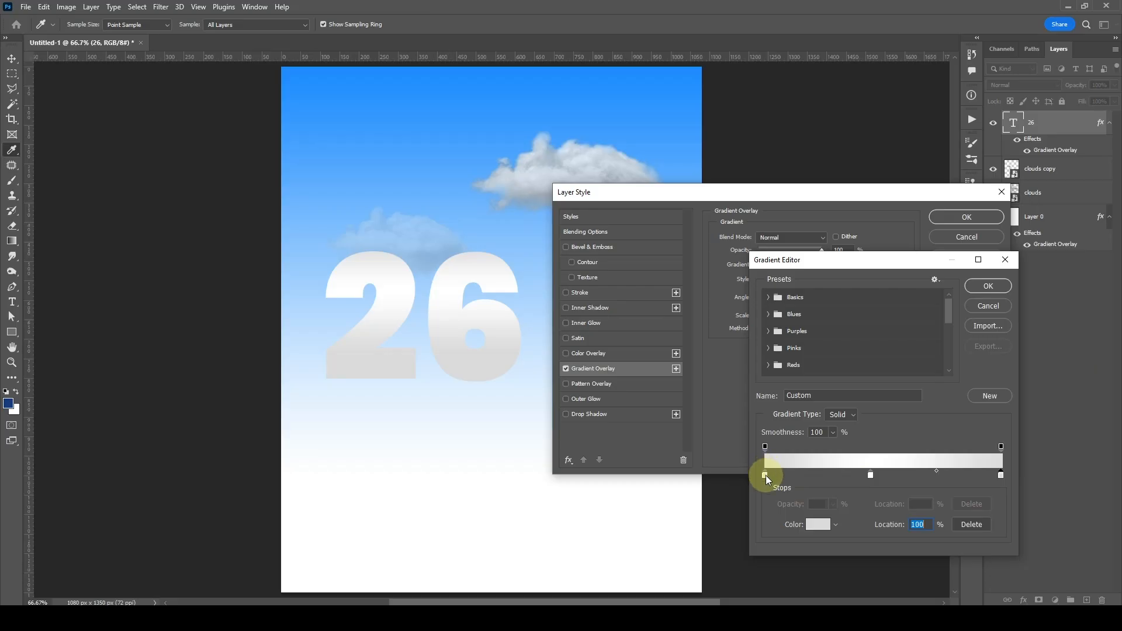
left_click_drag(825, 478, 828, 478)
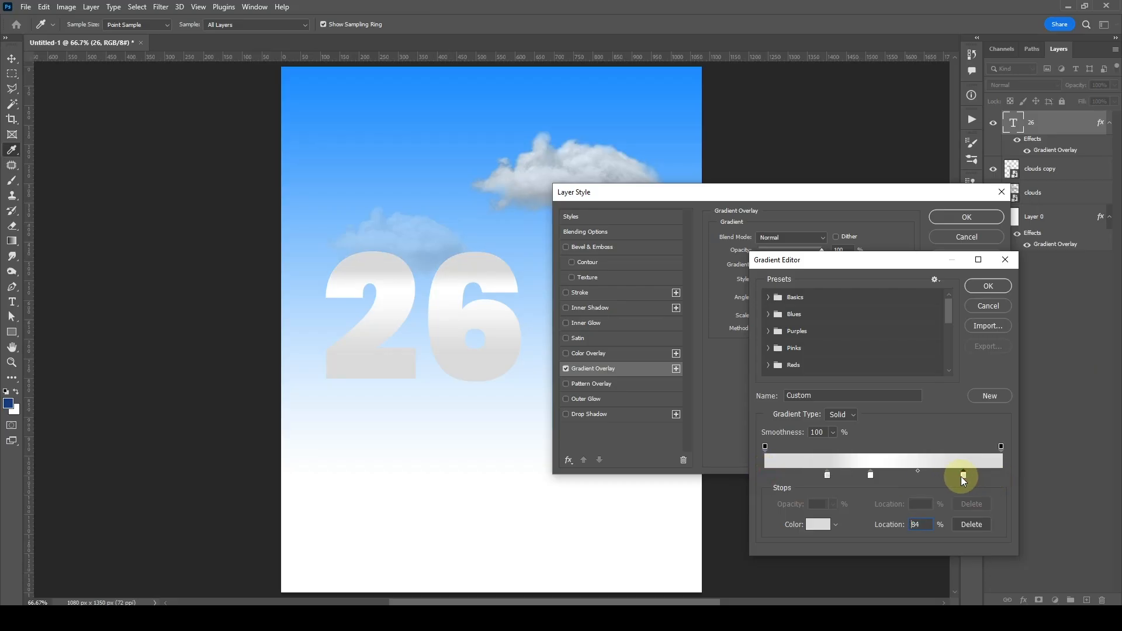
left_click_drag(930, 478, 925, 478)
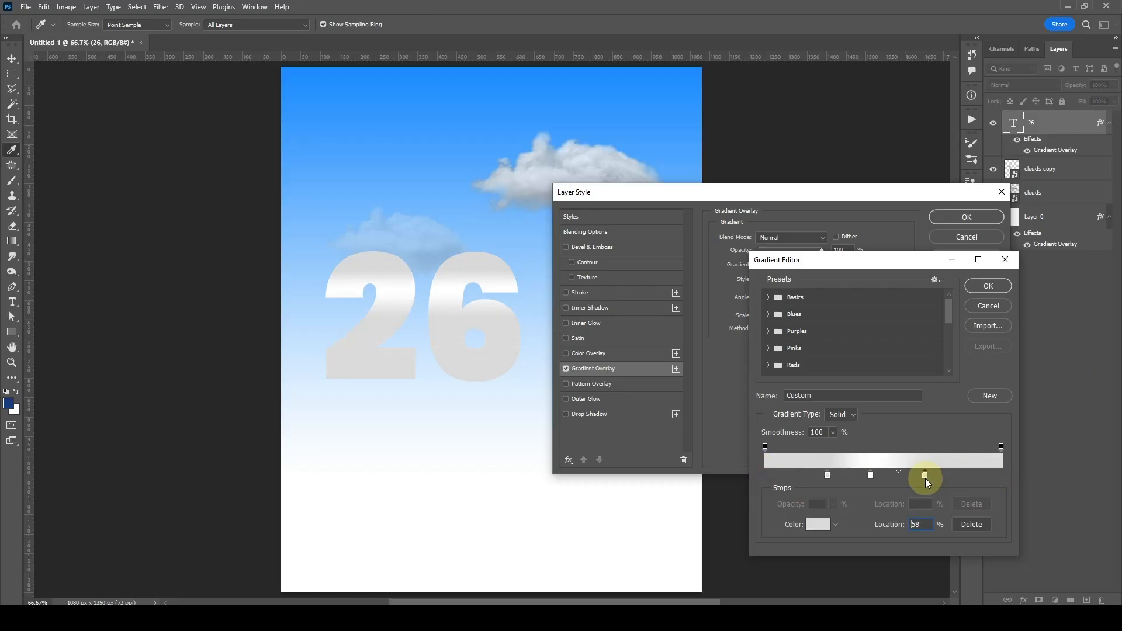
Add a second white stop near the gradient's end, move the second grey stop to 67%, and save the gradient as a new preset
left_click(926, 476)
left_click(971, 476)
left_click_drag(972, 476, 983, 474)
left_click(924, 474)
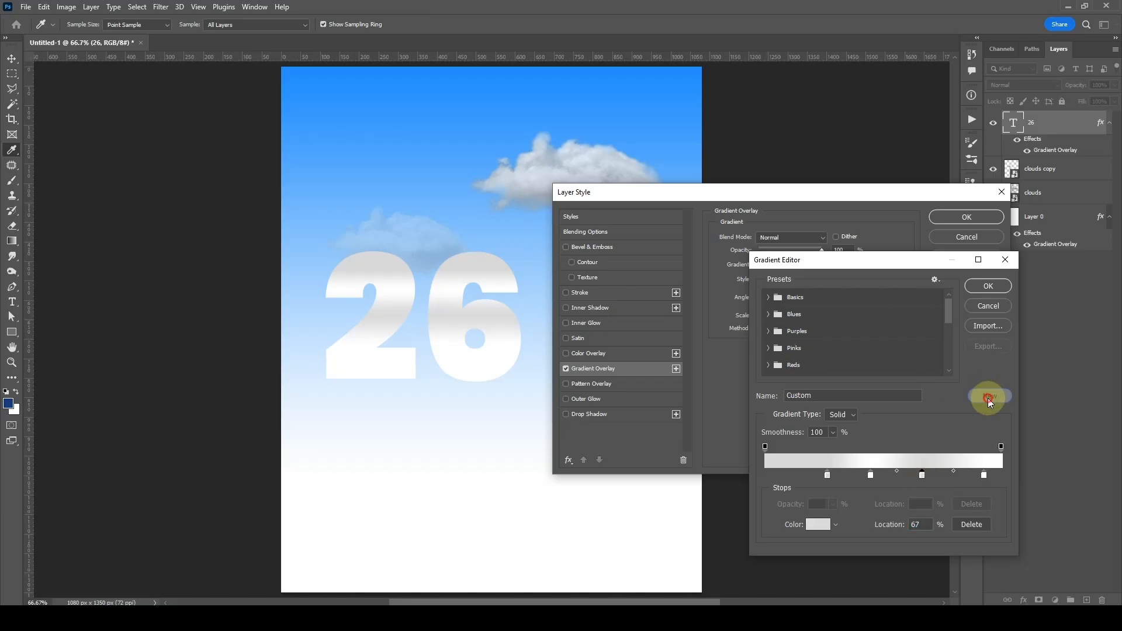
scroll(987, 398, "down", 5)
left_click(1001, 287)
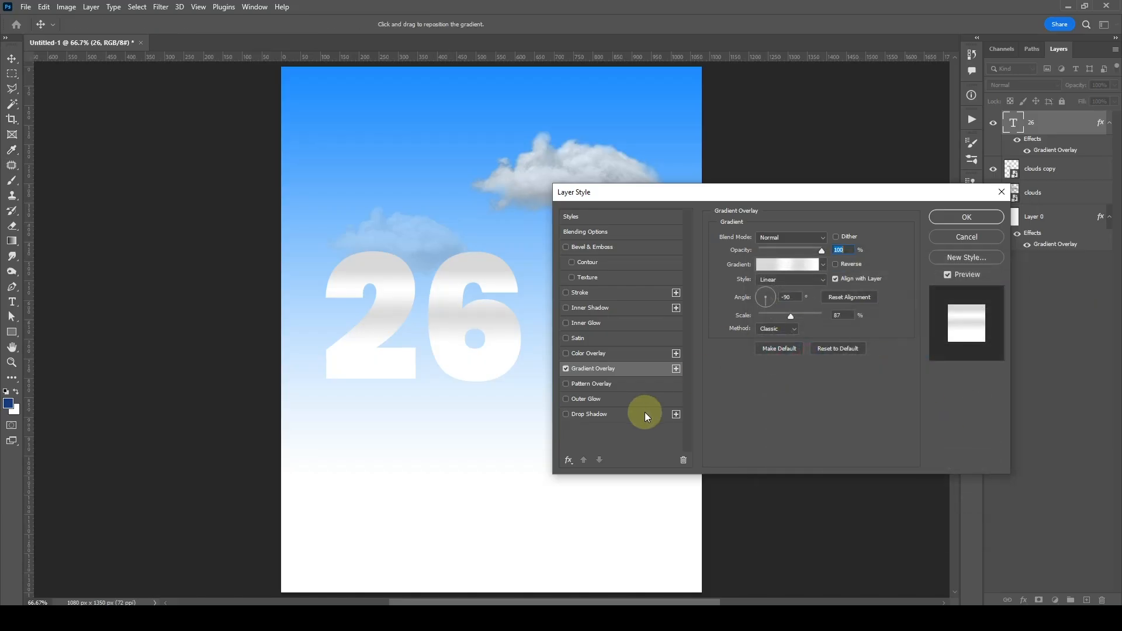
Add a 6 px outside Stroke to the "26" text, filled with the saved grey-and-white gradient preset
left_click(575, 295)
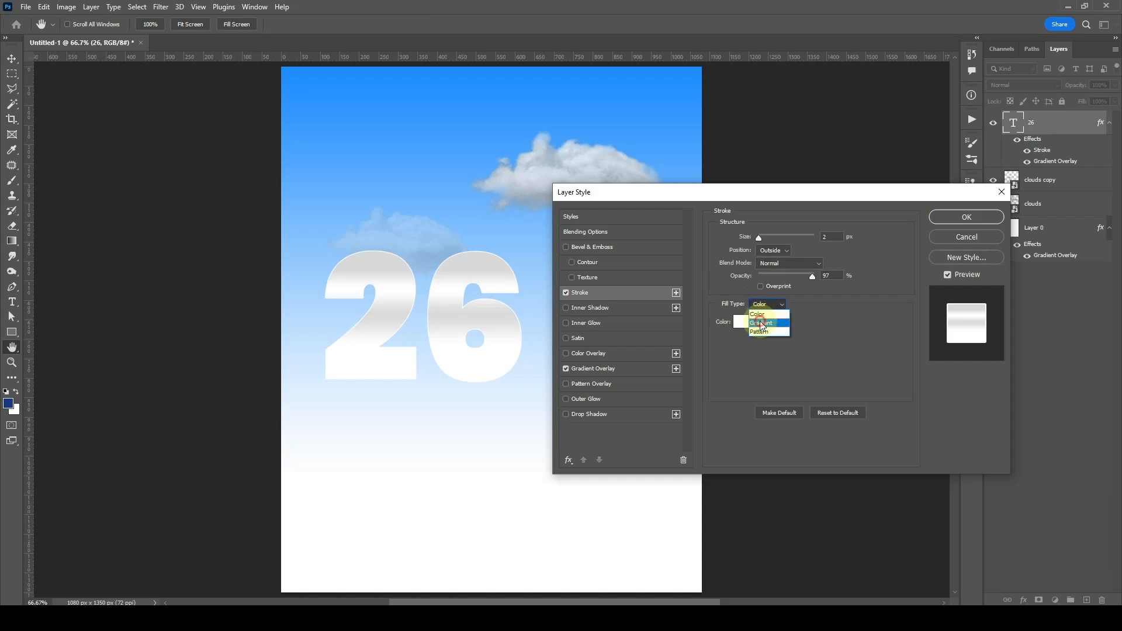
left_click(761, 323)
left_click(786, 321)
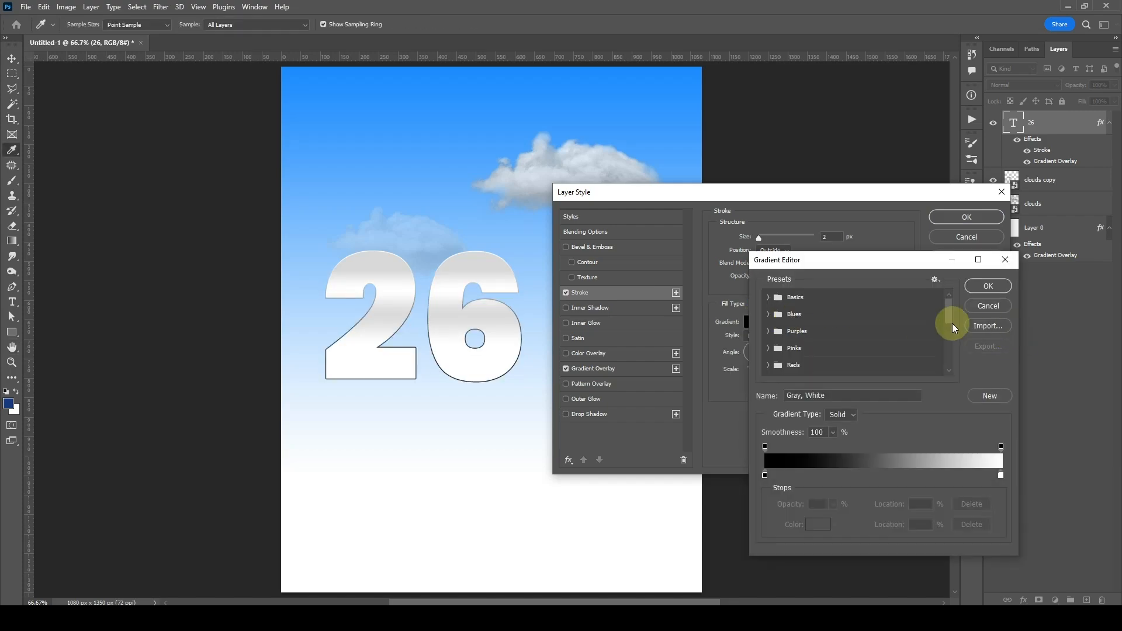
scroll(948, 356, "down", 3)
left_click(828, 368)
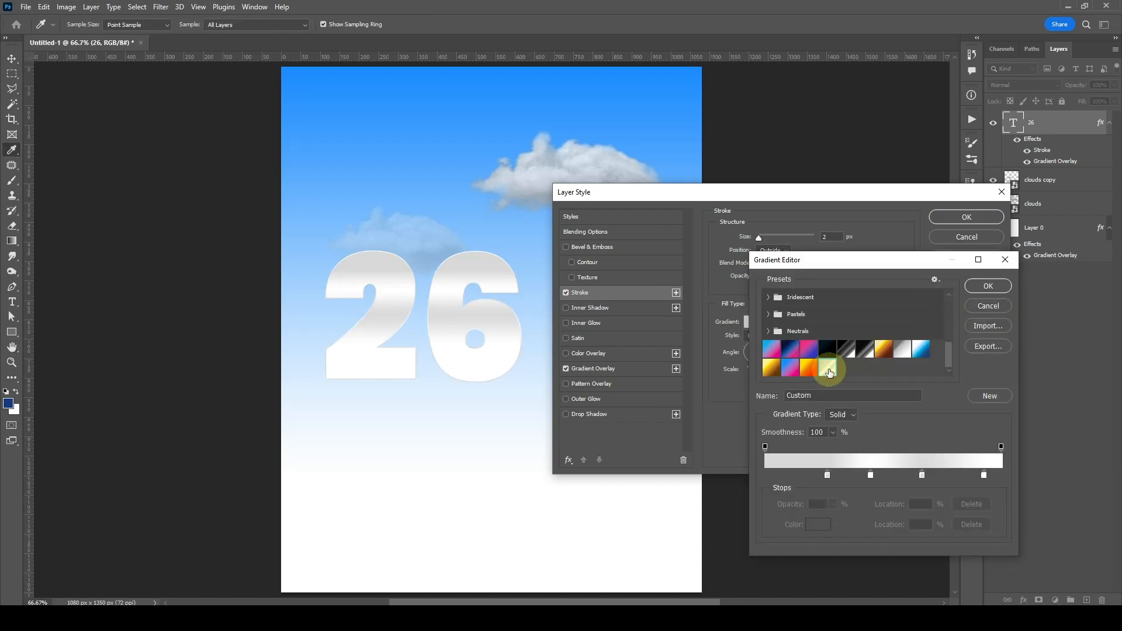
left_click(976, 287)
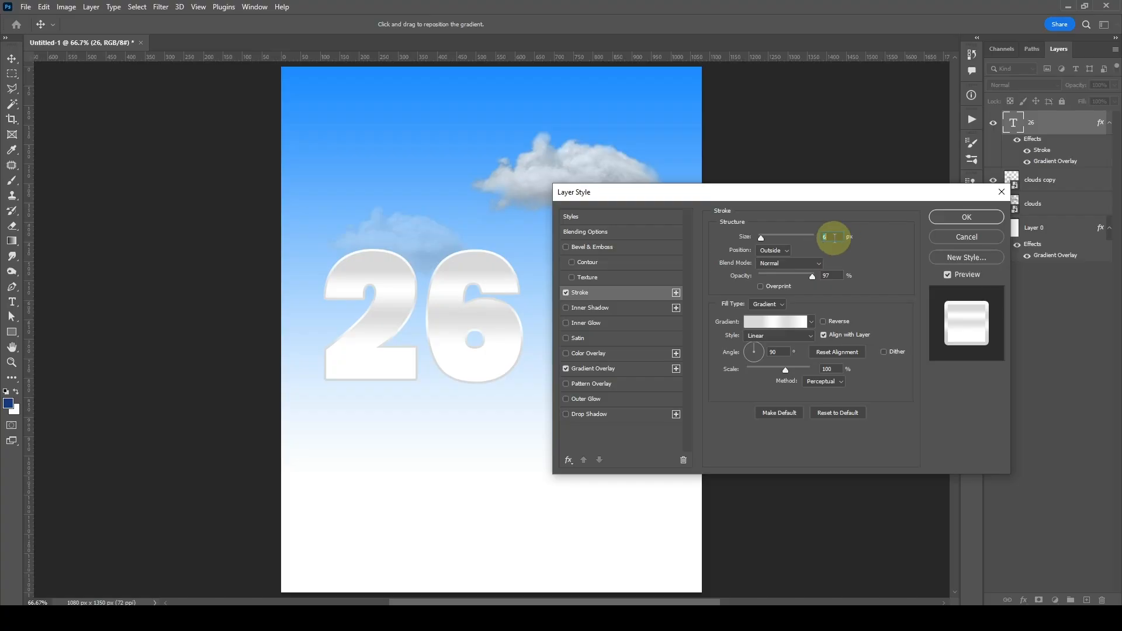
left_click(955, 221)
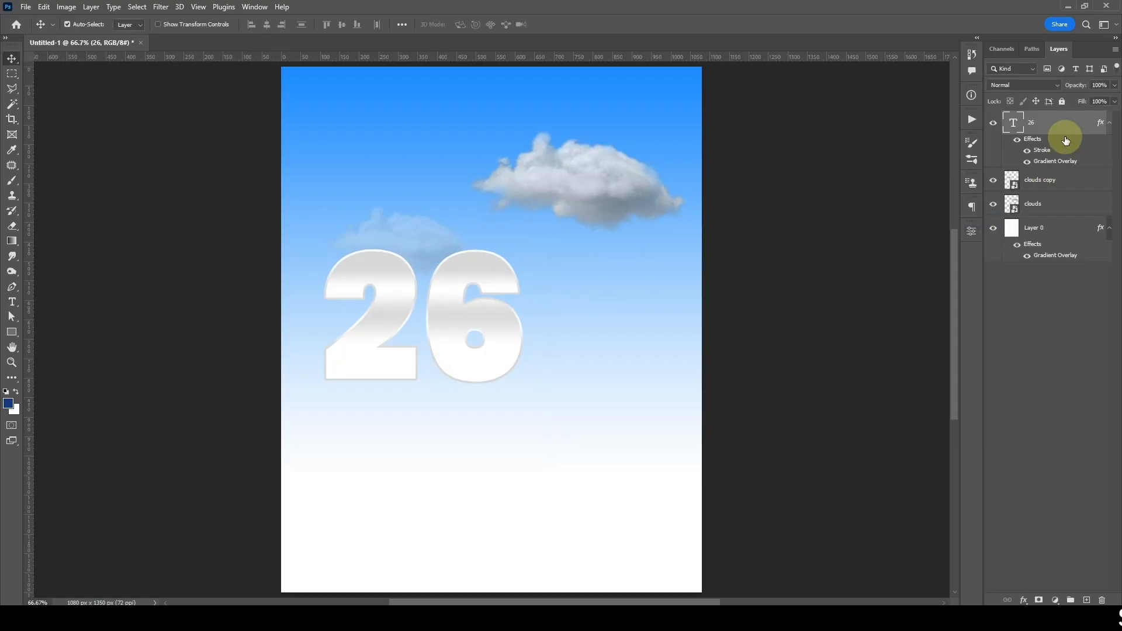
Convert the "26" text layer to a Smart Object and add a layer mask to it
right_click(1060, 122)
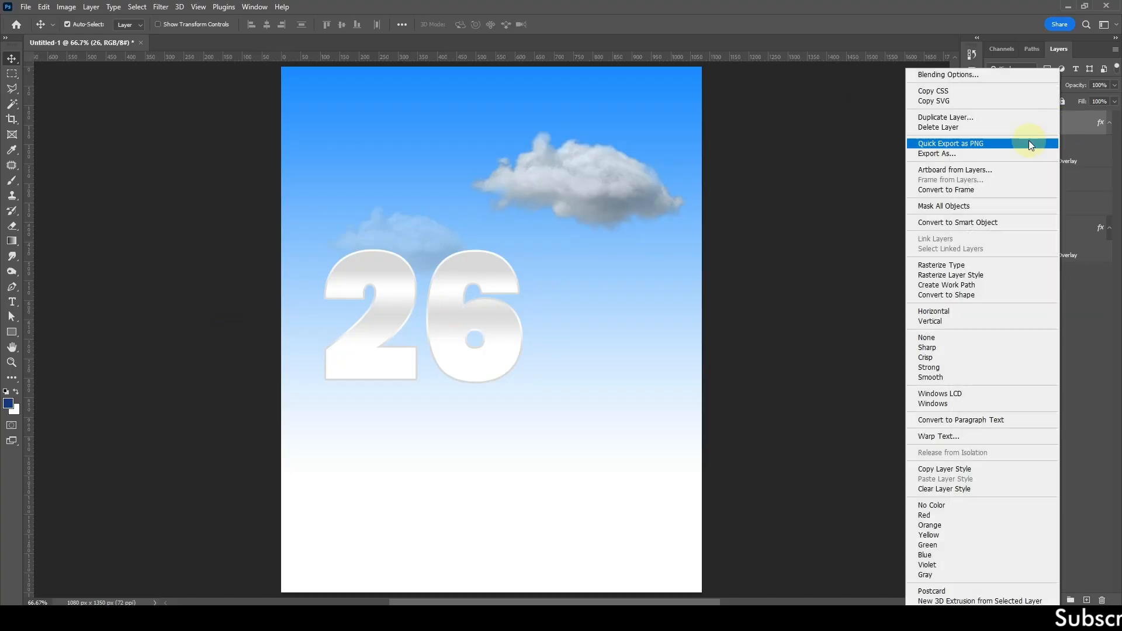
left_click(973, 225)
left_click(1033, 600)
Fade out the bottom edge of the "26" with a short upward black-to-white gradient on its mask
left_click(12, 240)
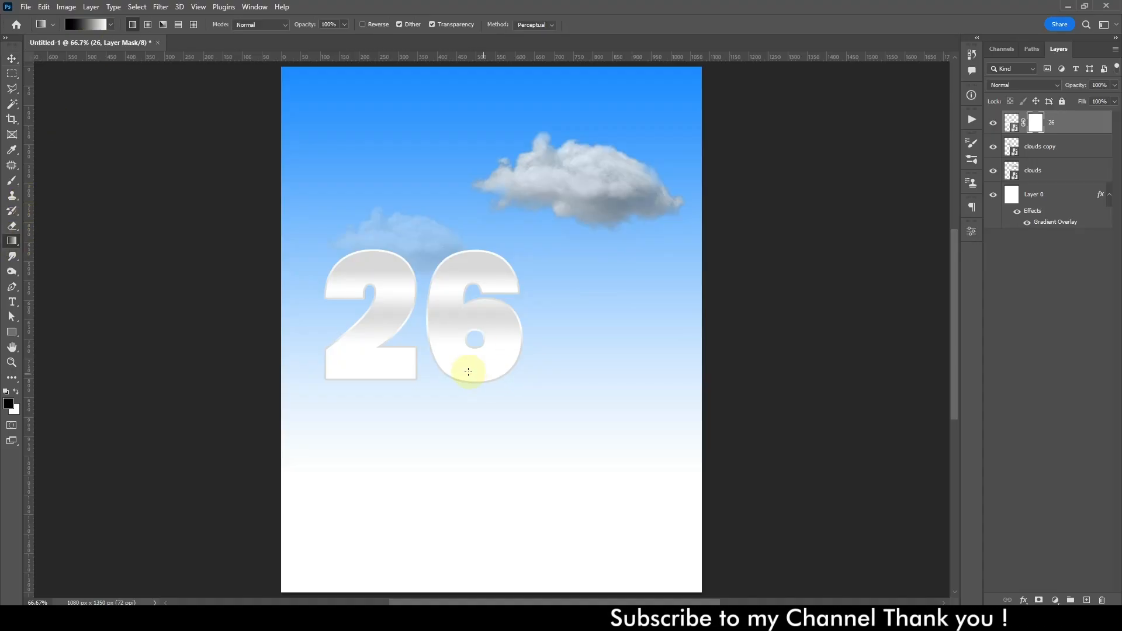
left_click_drag(470, 390, 473, 339)
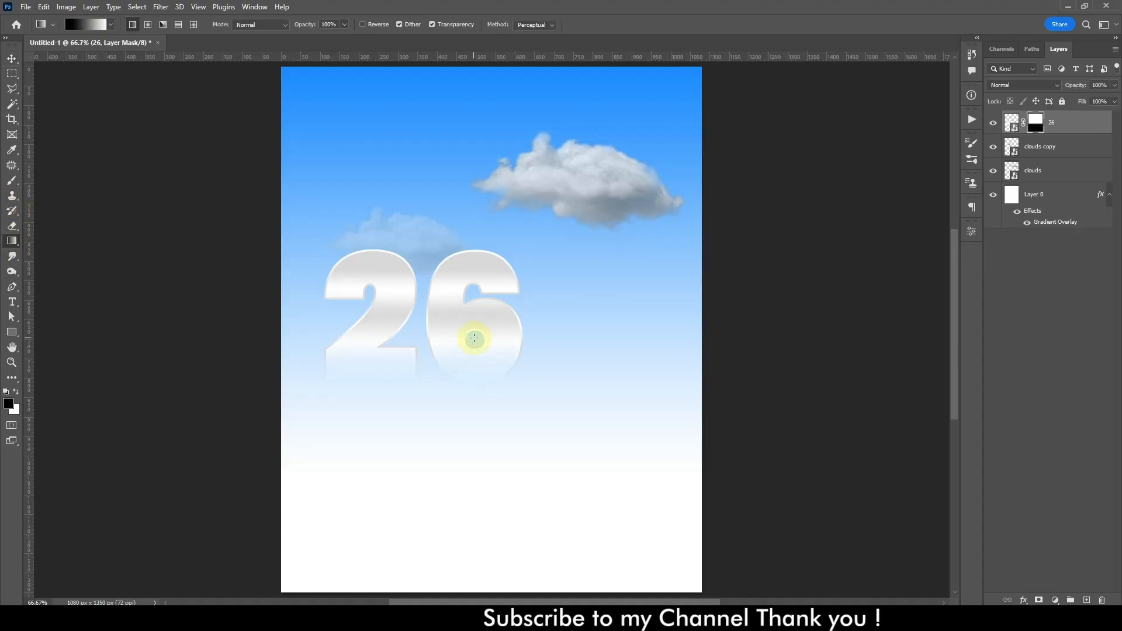
key("ctrl+z")
left_click_drag(465, 384, 464, 360)
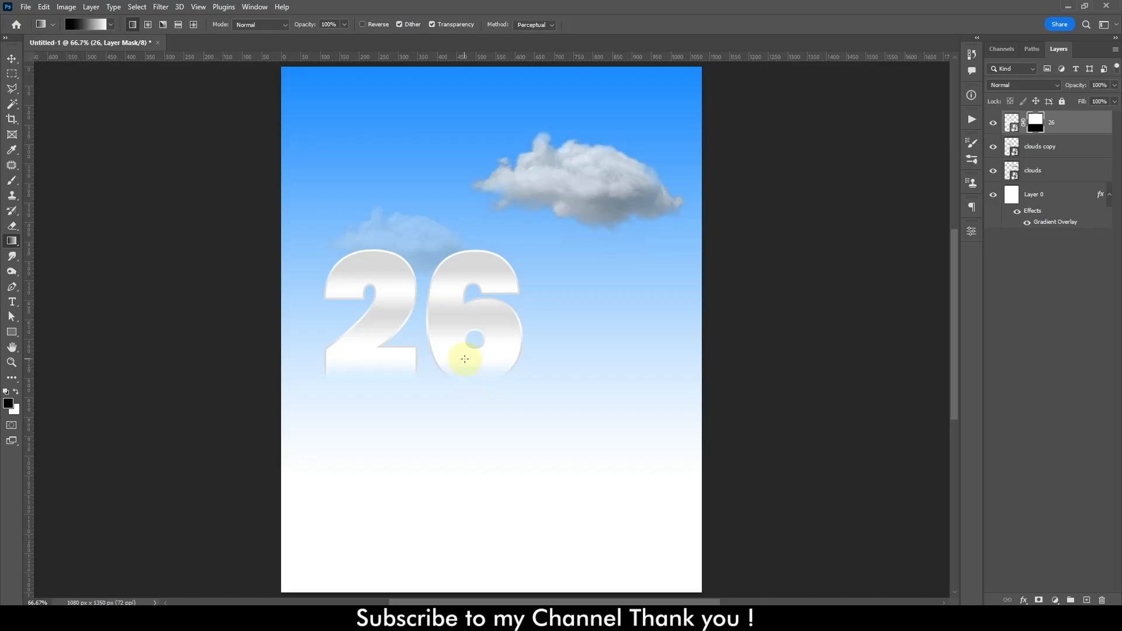
Duplicate the masked "26" layer and flip the copy vertically
left_click(11, 58)
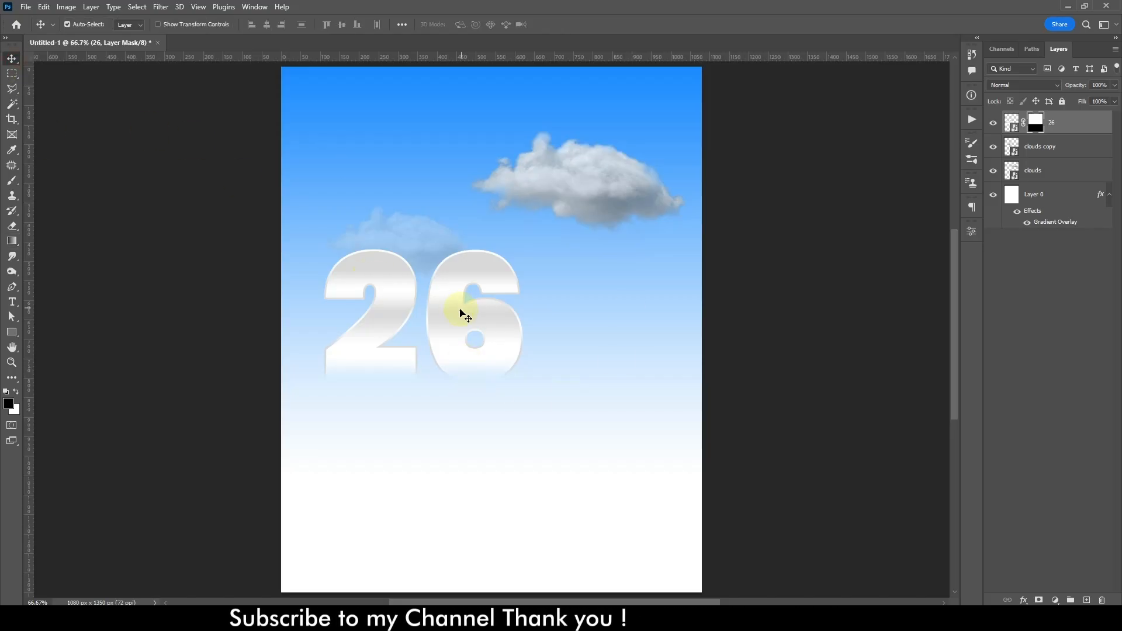
key("ctrl+j")
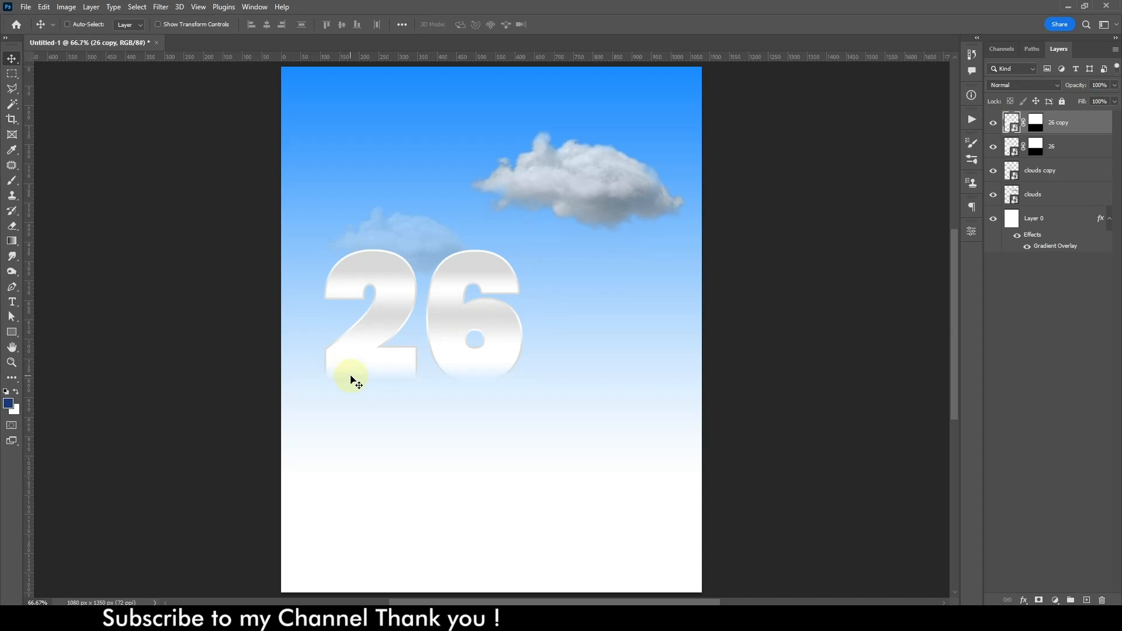
key("ctrl+t")
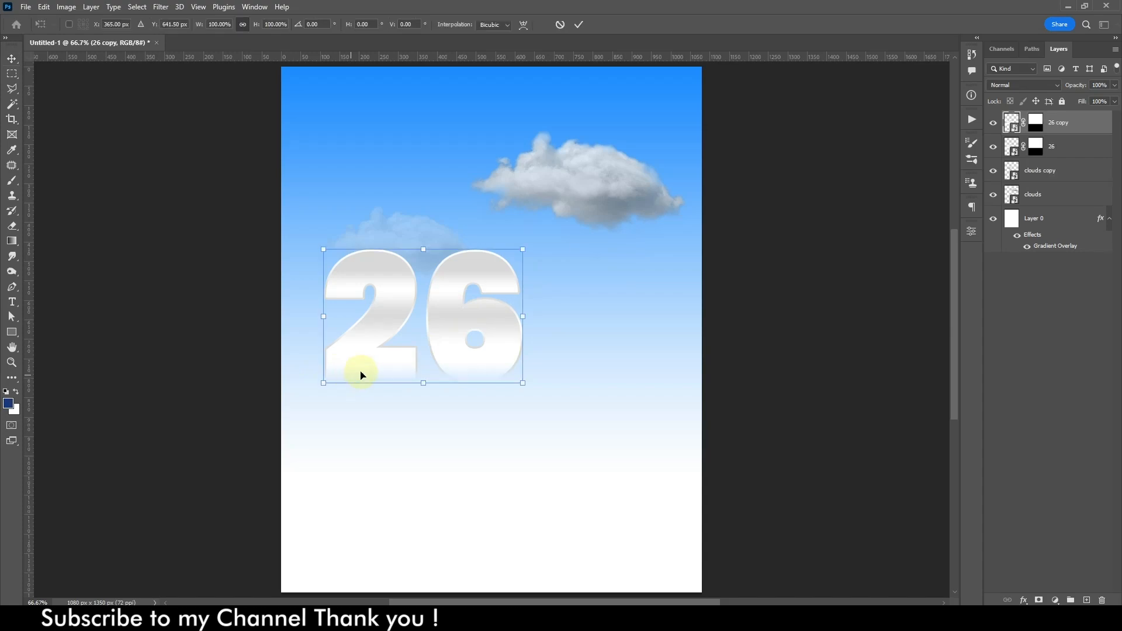
right_click(455, 316)
left_click(479, 556)
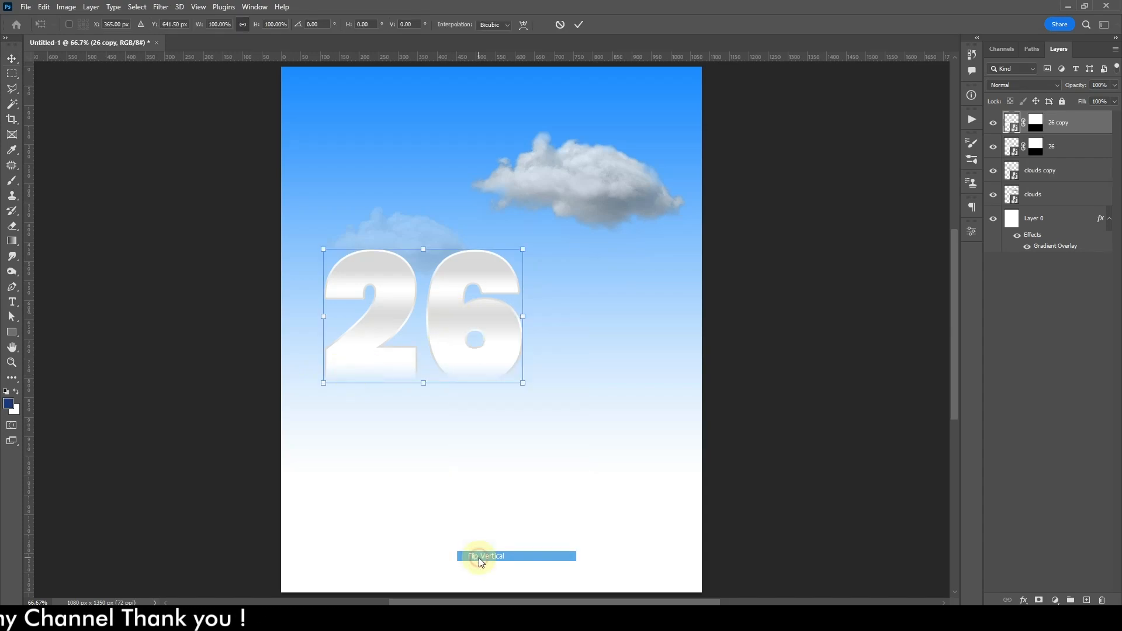
Move the flipped copy down so it mirrors the "26" from below, and compress its height to about 64%
key("shift+Down")
key("shift+Down")
key("shift+Down")
key("shift+Down")
key("shift+Down")
key("shift+Down")
key("shift+Down")
key("shift+Down")
key("shift+Down")
key("shift+Down")
key("shift+Down")
key("shift+Down")
key("shift+Down")
key("shift+Down")
key("shift+Down")
key("shift+Down")
key("shift+Down")
key("shift+Down")
key("shift+Down")
key("shift+Down")
key("shift+Down")
key("shift+Down")
key("shift+Down")
key("shift+Down")
key("shift+Down")
key("shift+Down")
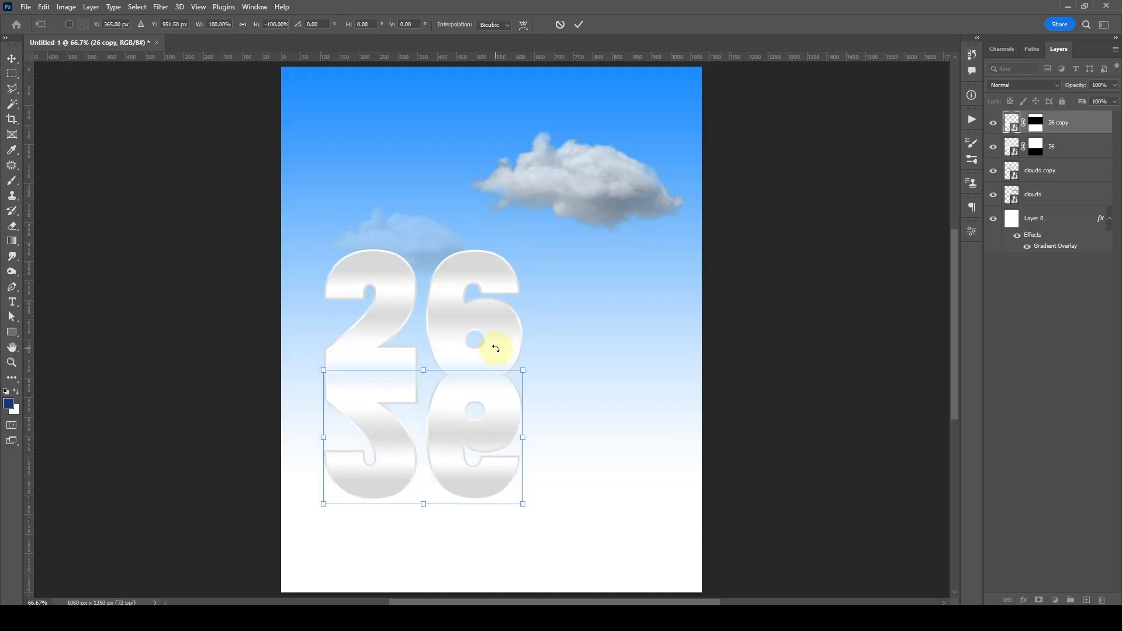
key("shift+Down")
key("shift+Down")
key("Up")
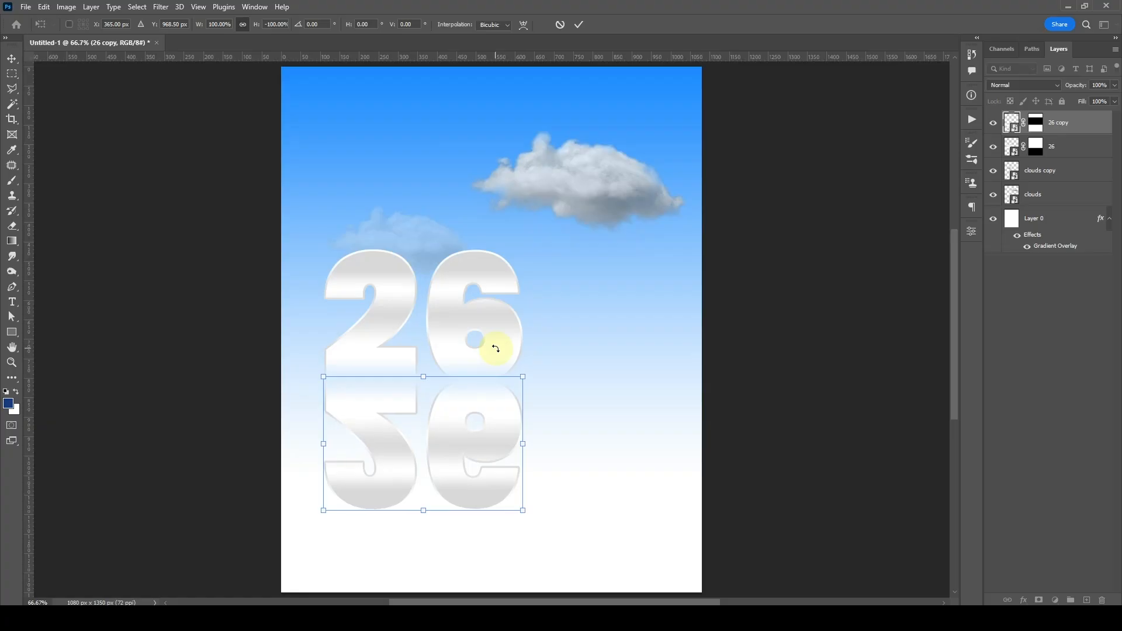
left_click_drag(422, 511, 419, 465)
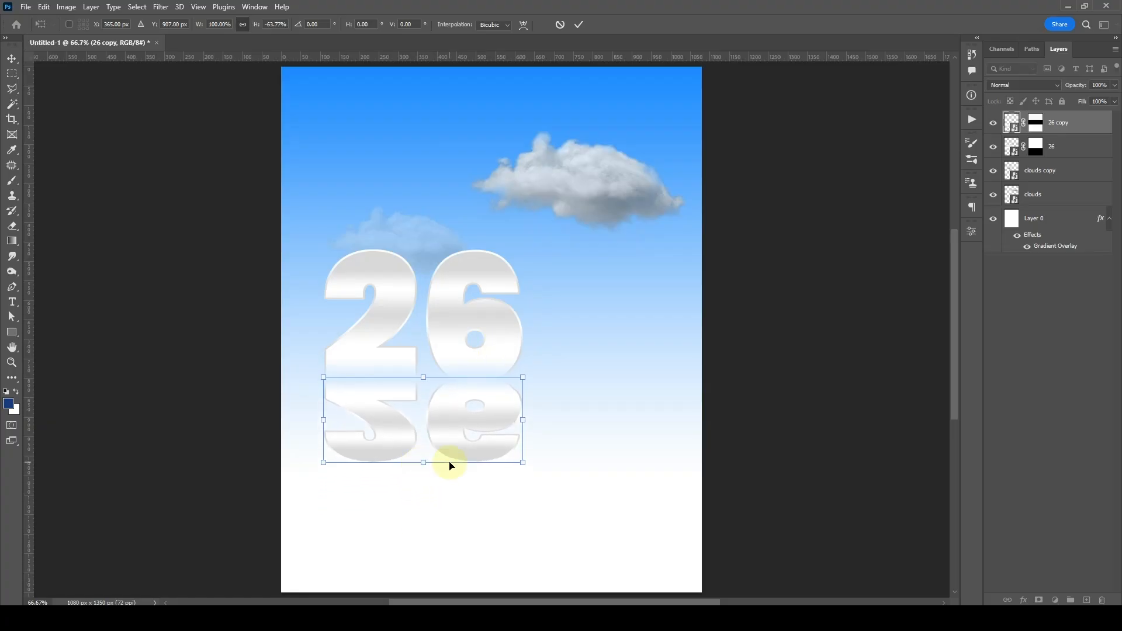
key("Return")
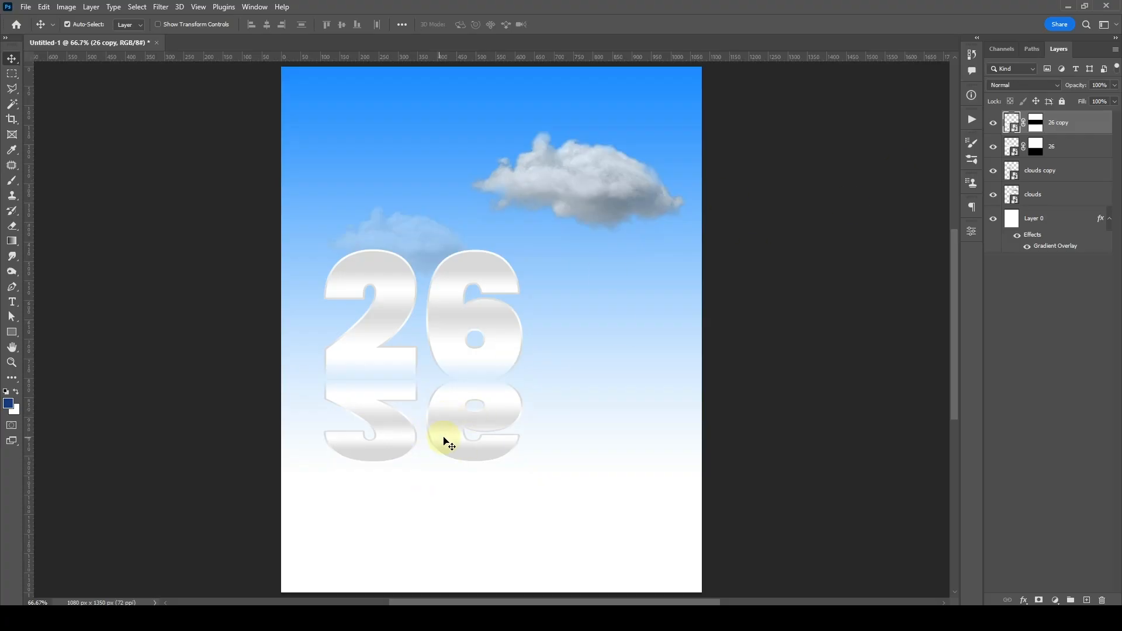
Fade the flipped "26" downward with a black-to-white gradient on its mask and lower the layer's opacity to 21%
key("g")
left_click(1035, 122)
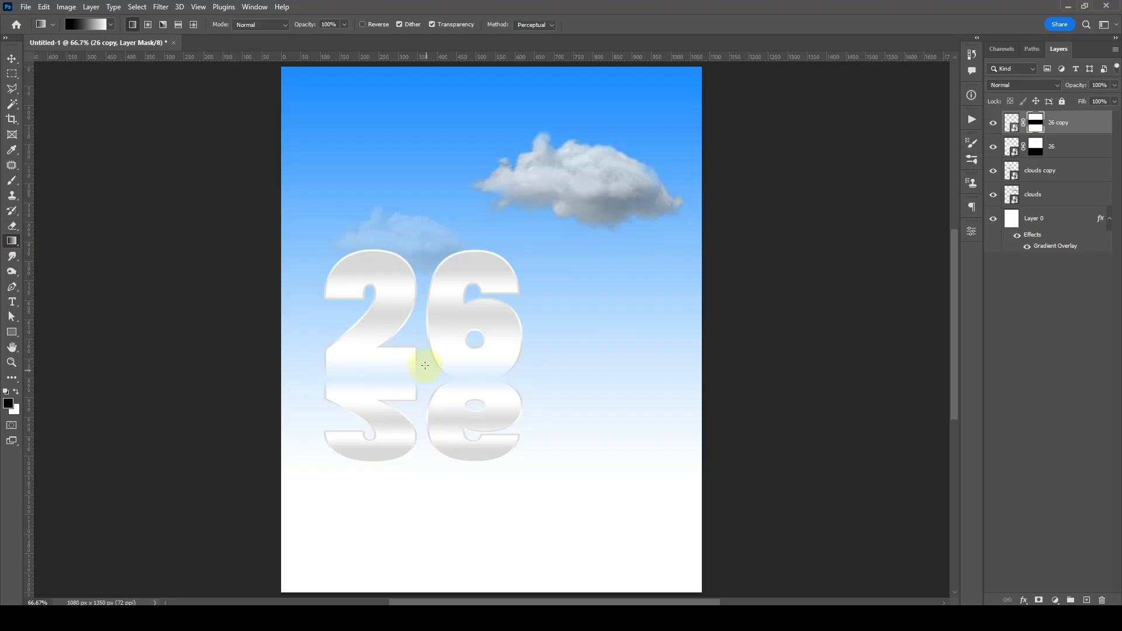
left_click_drag(429, 478, 428, 478)
left_click_drag(429, 405, 429, 318)
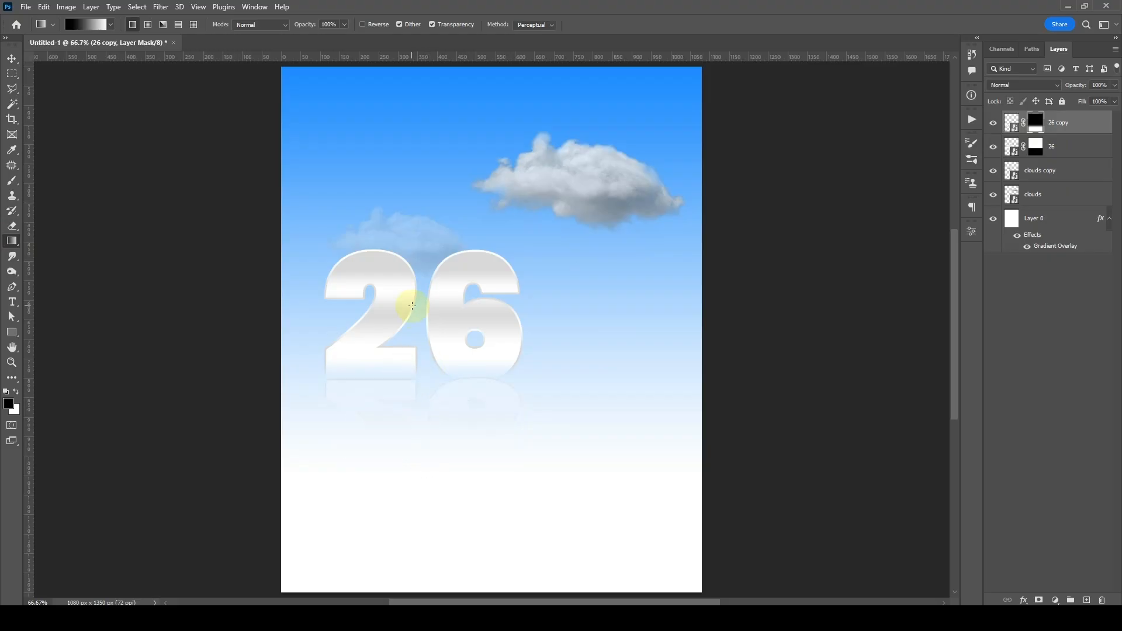
left_click_drag(394, 288, 393, 287)
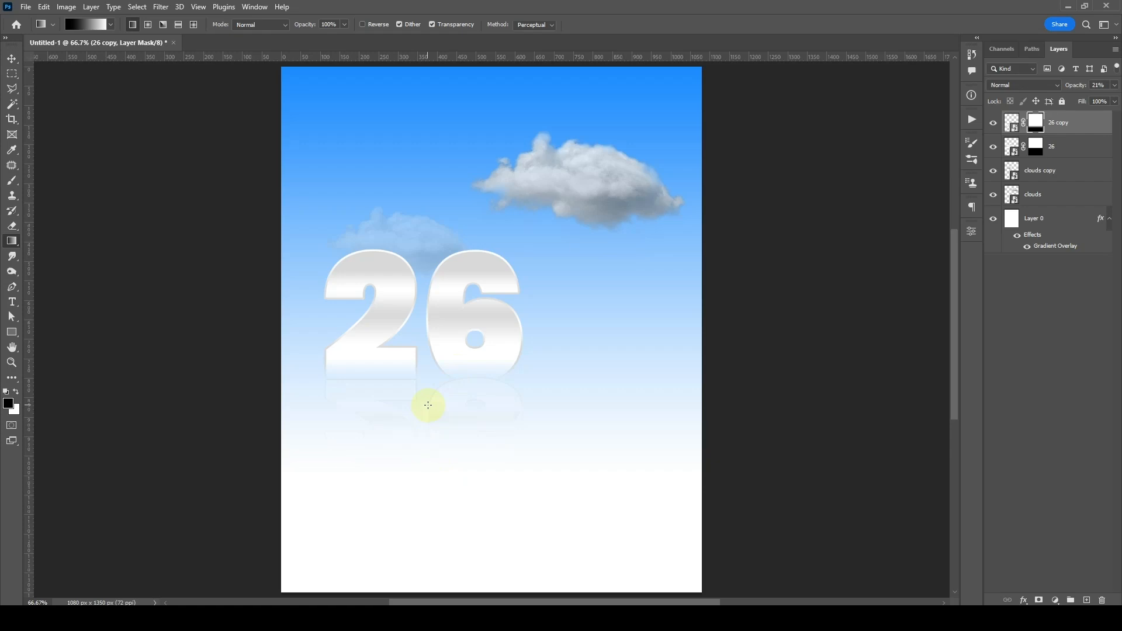
Reorder the layers so the original "26" sits above its reflection copy
left_click(12, 61)
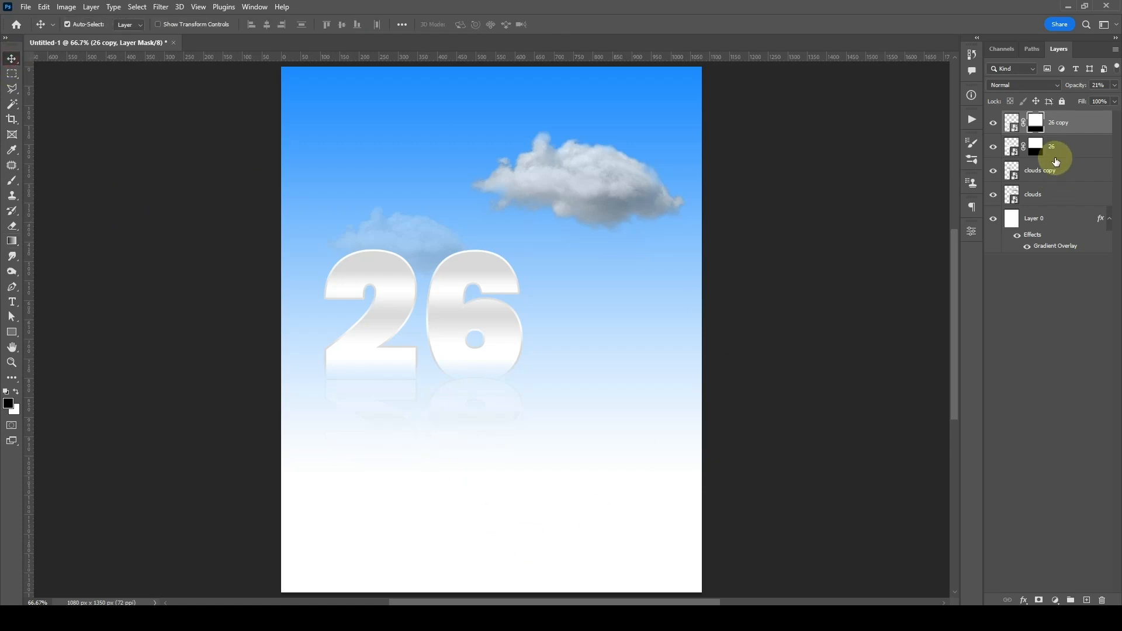
left_click(1052, 115)
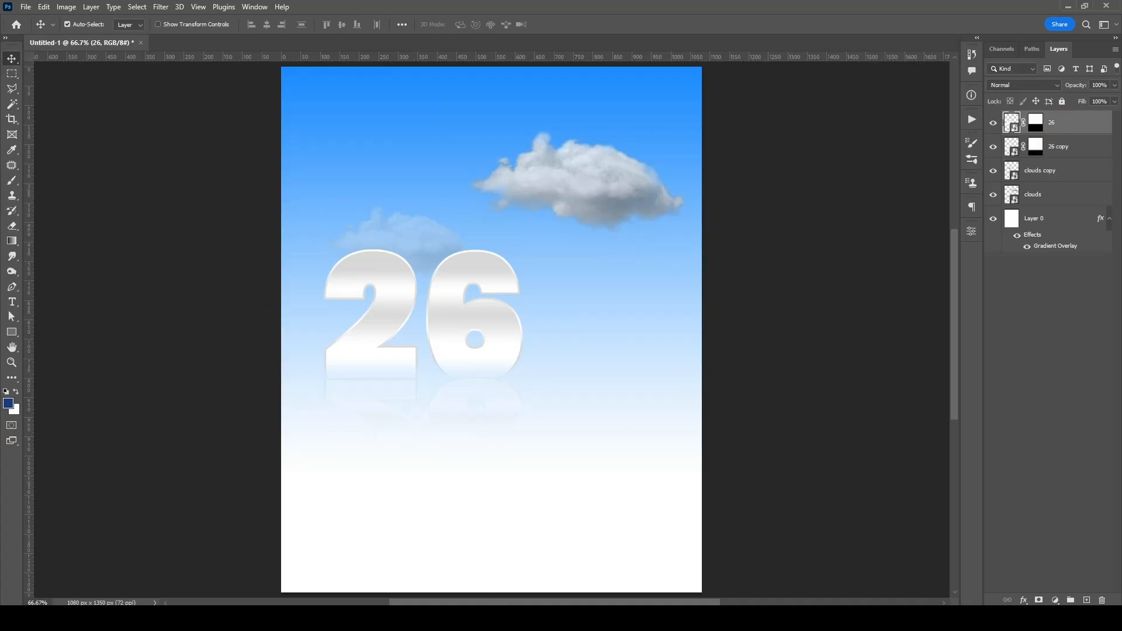
Place the birds image from the file folder, scale it to about 36% and position it over the upper part of the 6
key("alt+Tab")
left_click_drag(1006, 504, 507, 296)
left_click_drag(691, 195, 415, 396)
left_click_drag(383, 431, 514, 275)
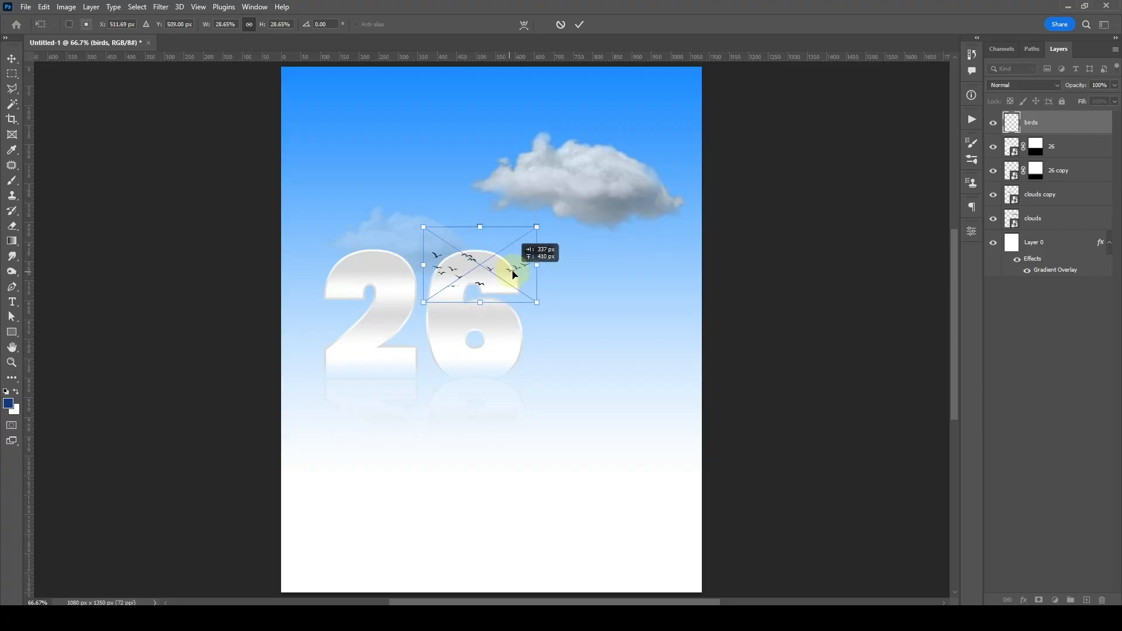
left_click_drag(537, 226, 565, 207)
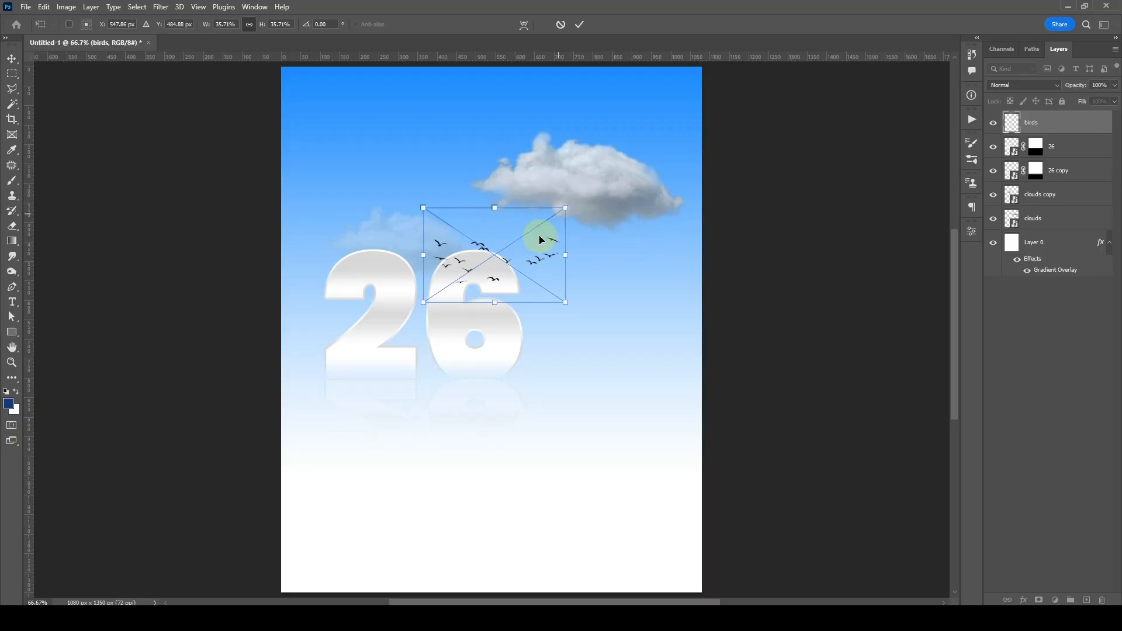
left_click_drag(531, 266, 536, 292)
key("Return")
left_click_drag(540, 292, 540, 297)
key("ctrl+z")
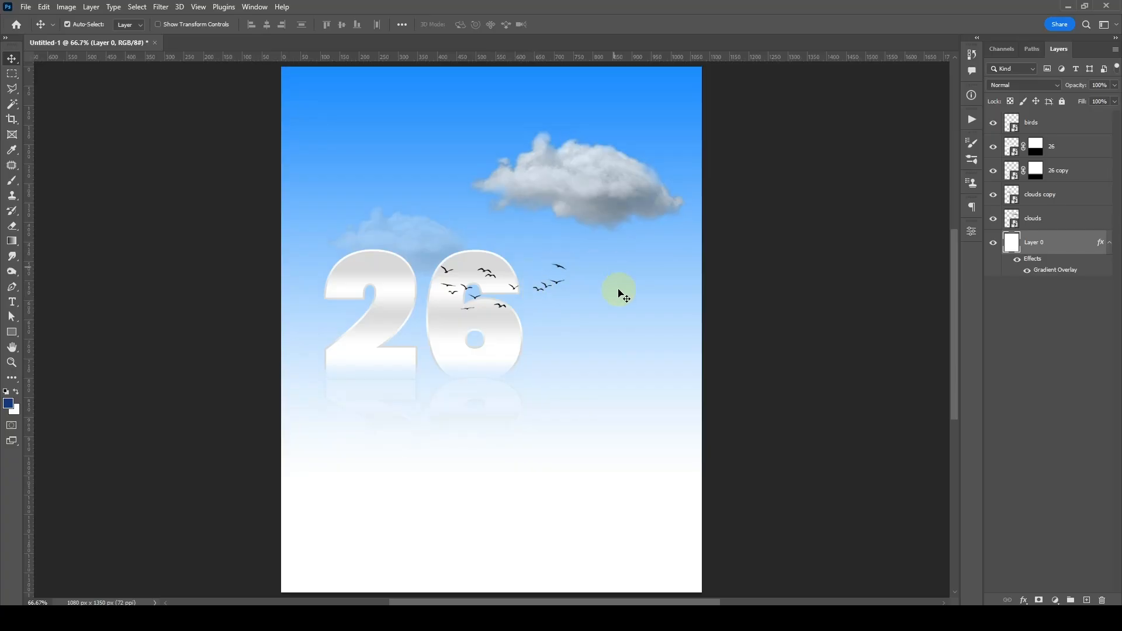
Duplicate the large cloud, shrink the copy and place it behind the lower part of the 6
left_click(610, 197)
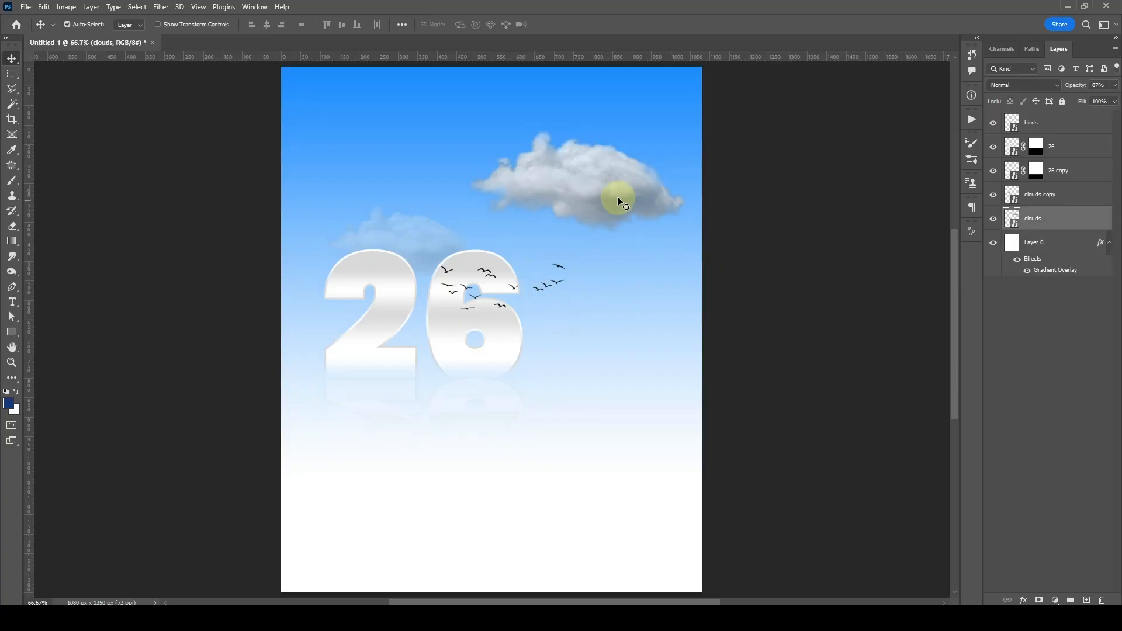
left_click_drag(619, 194, 552, 331)
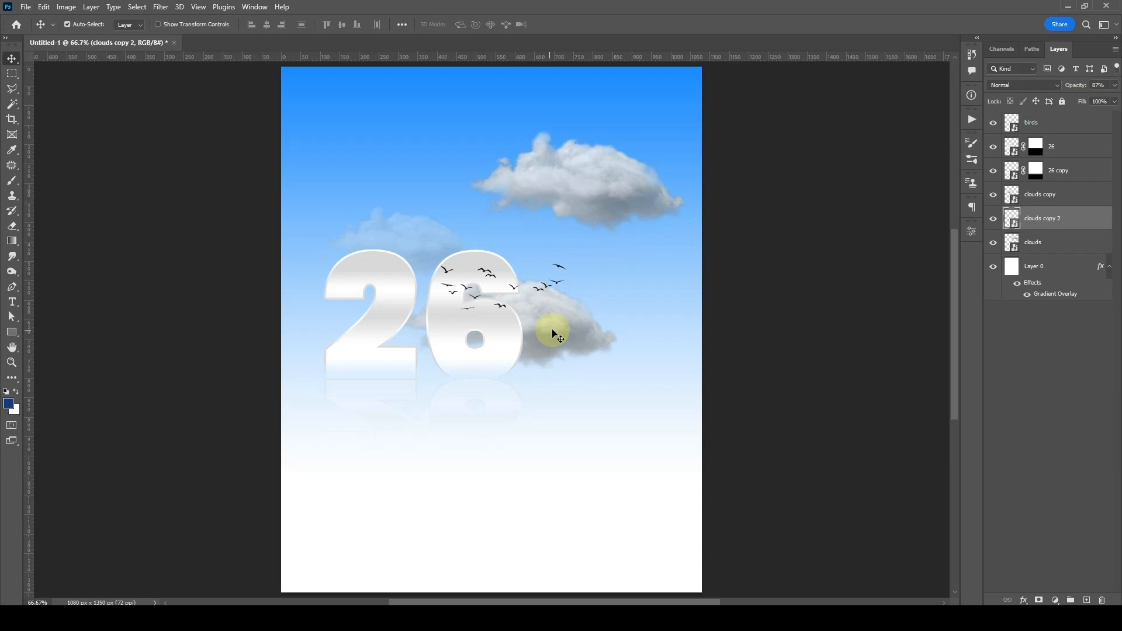
key("ctrl+t")
left_click_drag(633, 265, 562, 275)
left_click(653, 279)
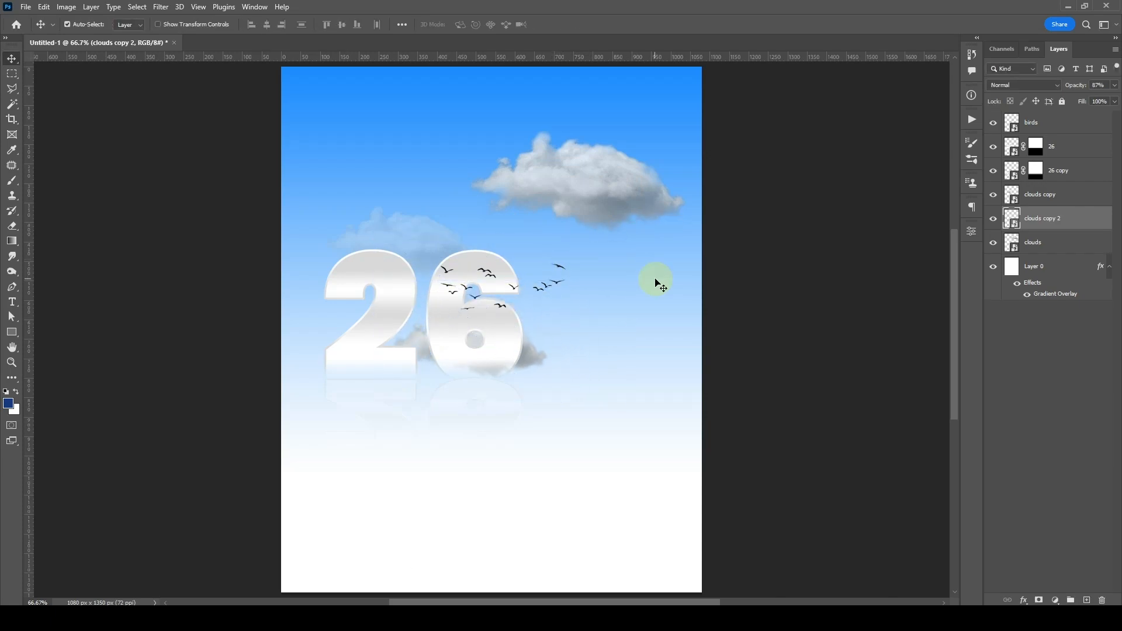
Bring the small cloud's layer to the top of the stack, over the middle of the 6, with 89% opacity
left_click_drag(1039, 216, 1032, 120)
key("ctrl+t")
left_click_drag(563, 395, 547, 320)
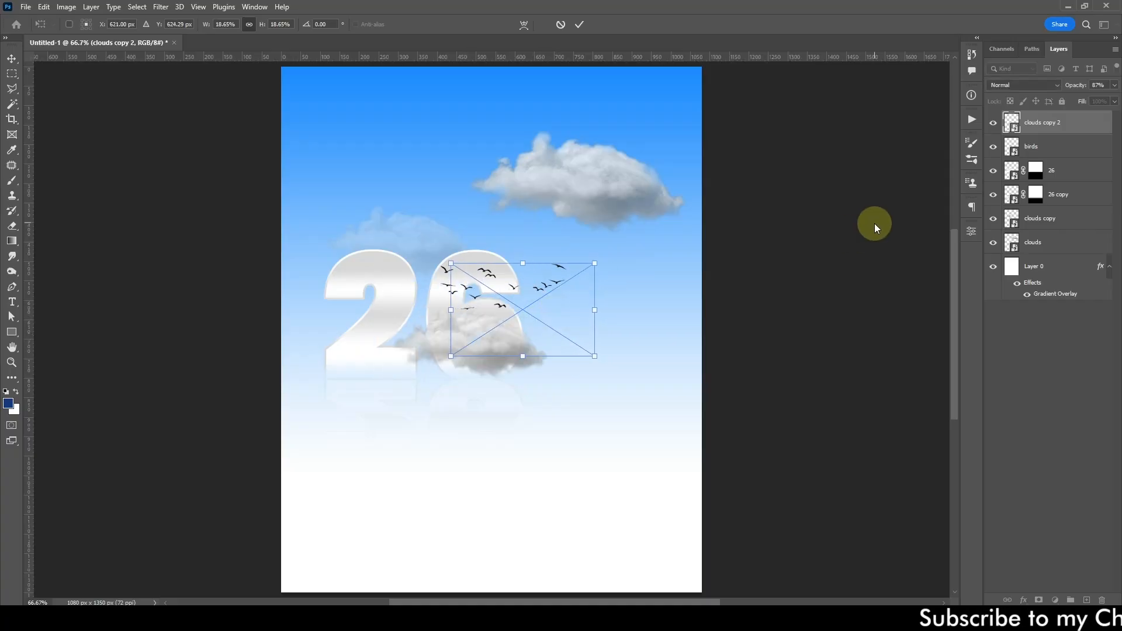
left_click(886, 210)
left_click(1114, 84)
mouse_move(1108, 98)
left_mouse_down()
mouse_move(1086, 100)
mouse_move(1109, 101)
left_mouse_up()
left_click(796, 243)
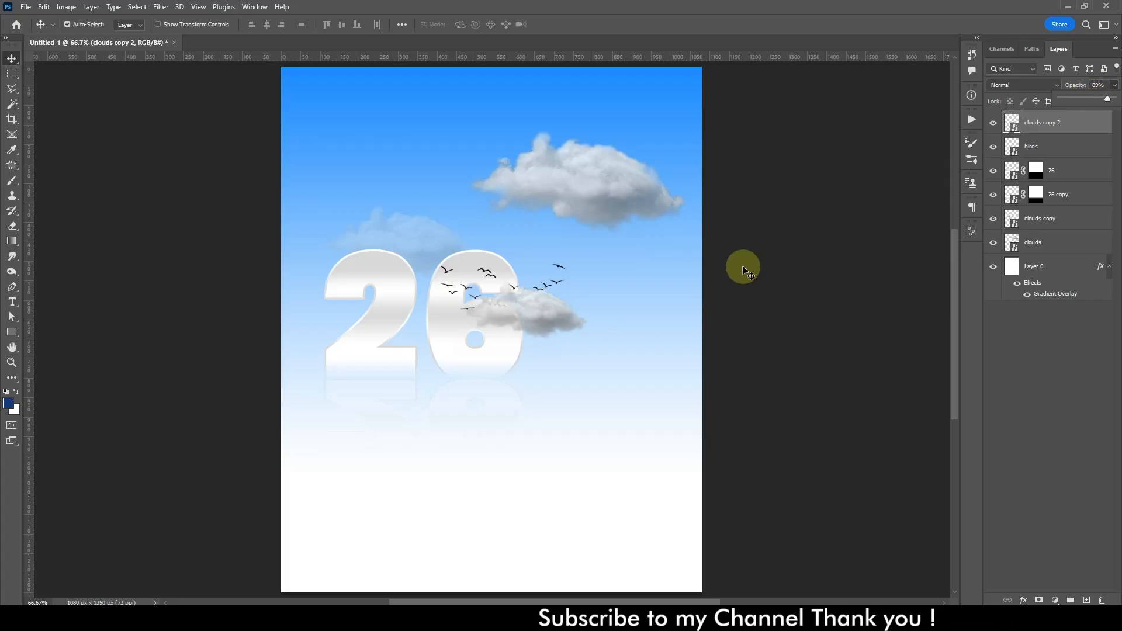
Shrink the small cloud slightly and reposition it across the right side of the 6
mouse_move(556, 305)
left_mouse_down()
mouse_move(546, 296)
mouse_move(552, 315)
left_mouse_up()
key("ctrl+t")
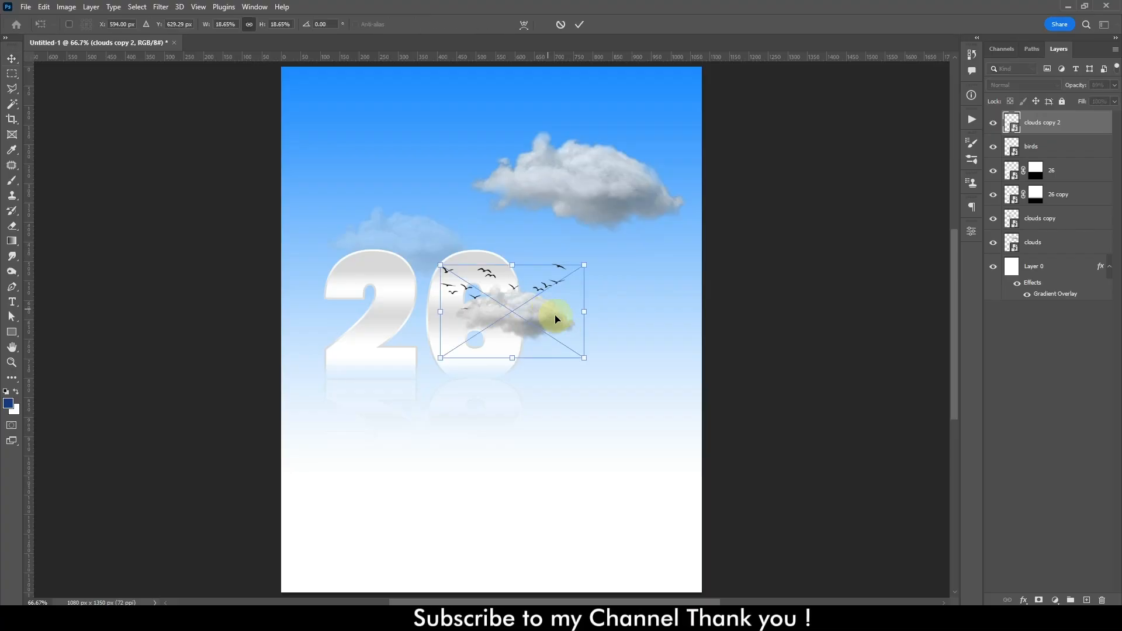
left_click_drag(585, 353, 556, 339)
key("Return")
left_click_drag(510, 303, 519, 328)
left_click(781, 416)
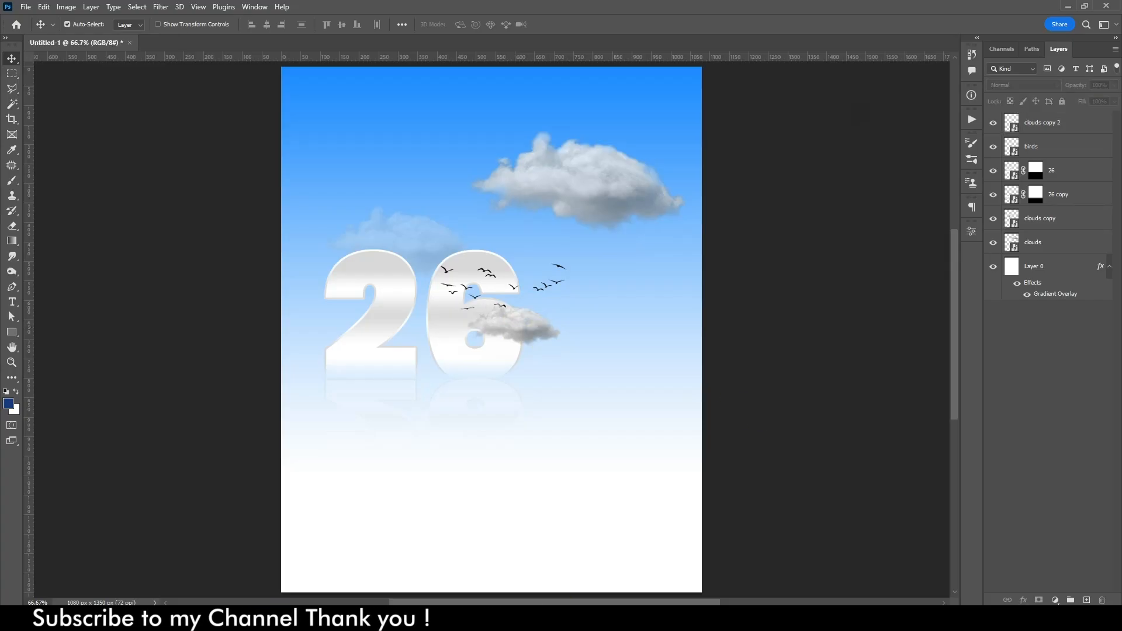
Place the soldier silhouette image from the file folder along the poster's bottom edge, scaled to about 22% to span the full width
key("alt+Tab")
left_click(842, 537)
left_click_drag(834, 531, 533, 459)
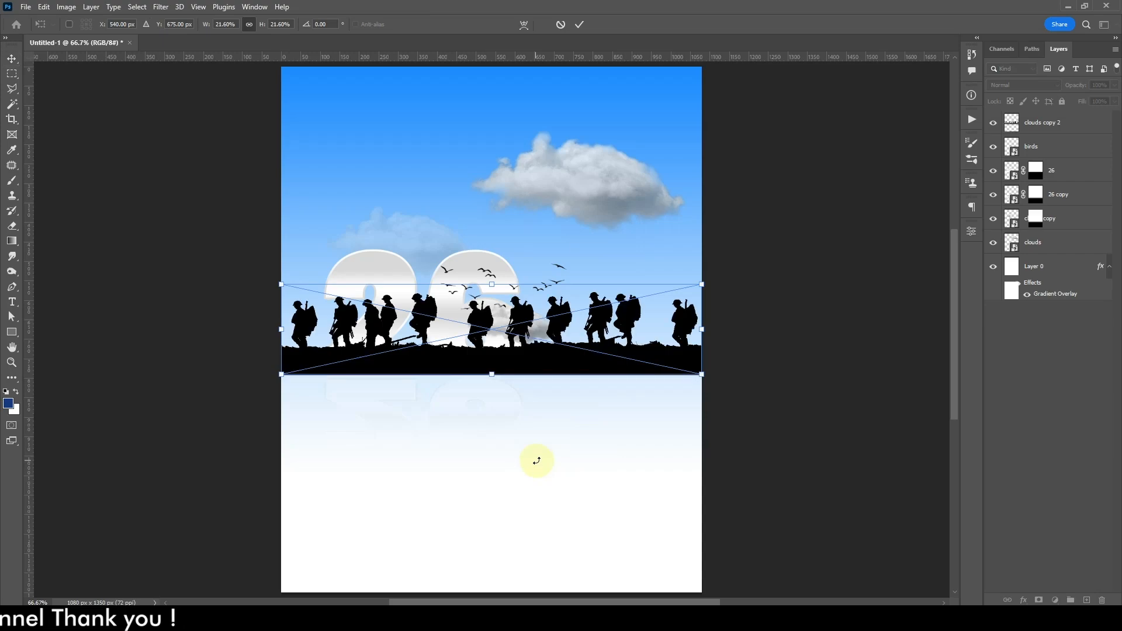
left_click_drag(545, 366, 555, 582)
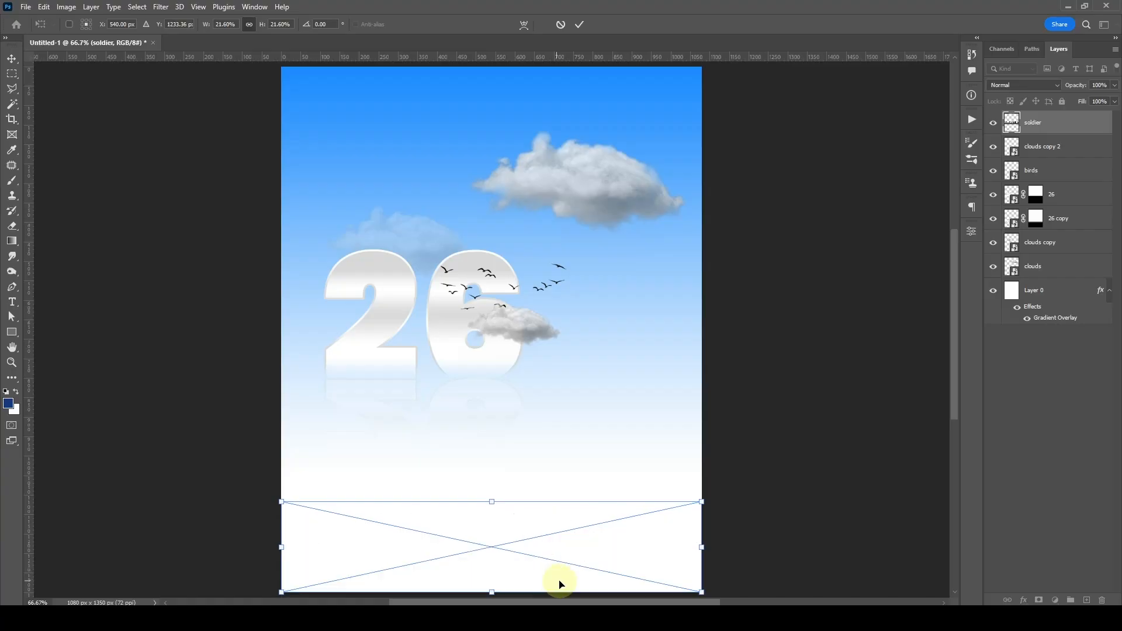
left_click_drag(701, 501, 704, 501)
left_click_drag(279, 501, 279, 502)
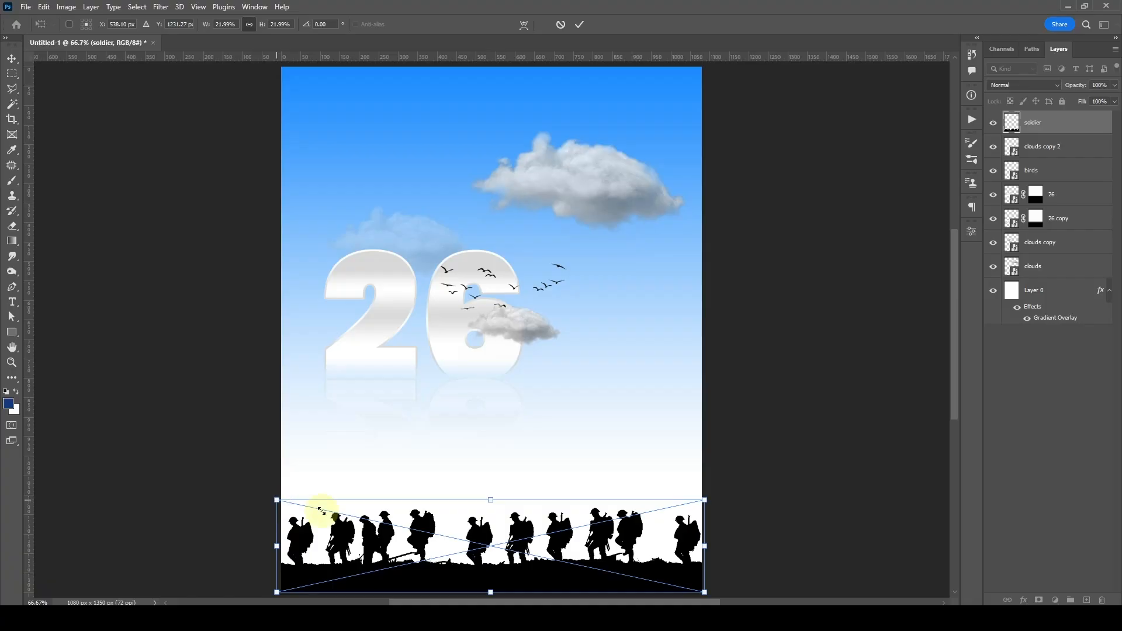
key("Return")
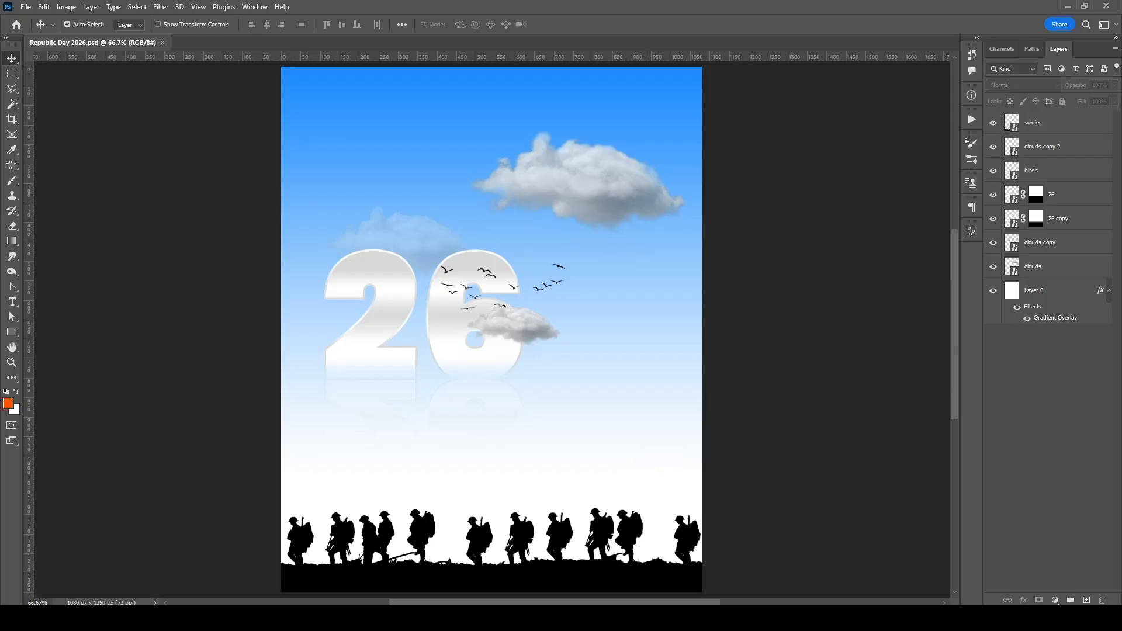
Place the Red Fort image from the file folder and position it over the upper part of the 26
key("alt+Tab")
left_click_drag(844, 356, 448, 240)
key("Return")
left_click_drag(582, 384, 523, 292)
Duplicate the Red Fort layer and hide the copy
left_click(1038, 139)
key("ctrl+j")
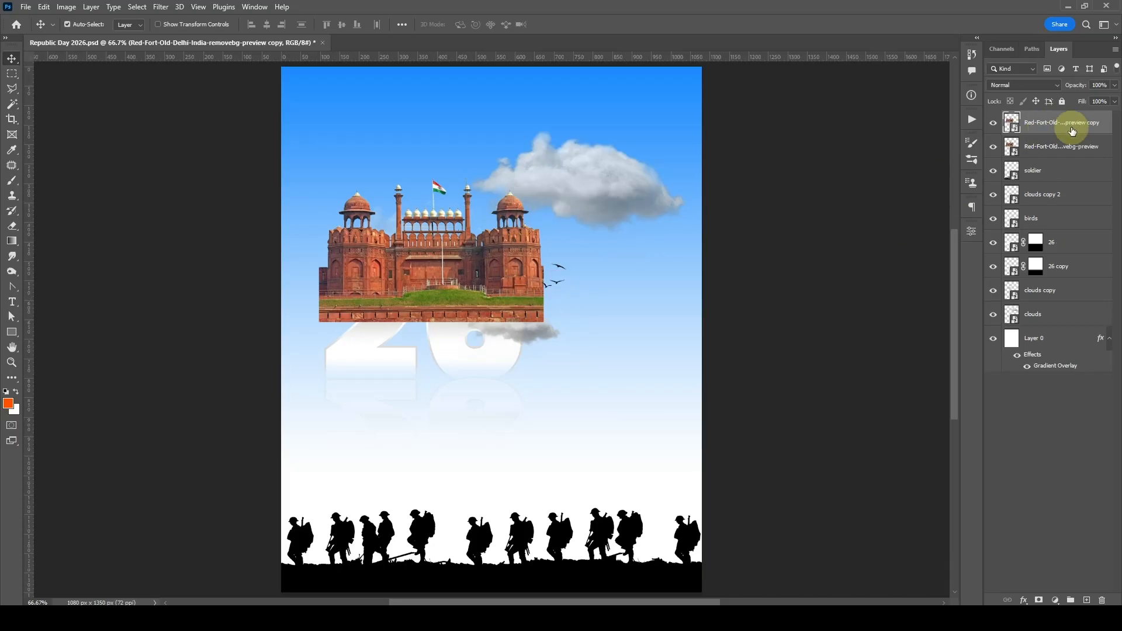
left_click(994, 124)
Add a layer mask to the original Red Fort layer and fade its lower part with a black-to-white gradient and a 50% opacity brush
left_click(1030, 150)
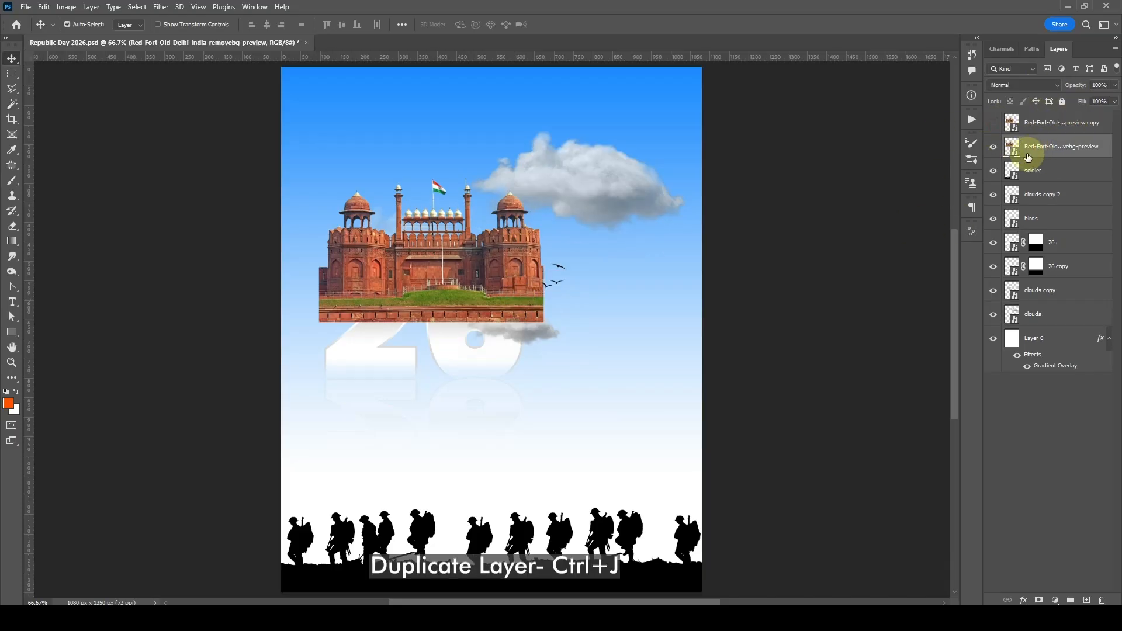
left_click(1038, 600)
left_click(11, 241)
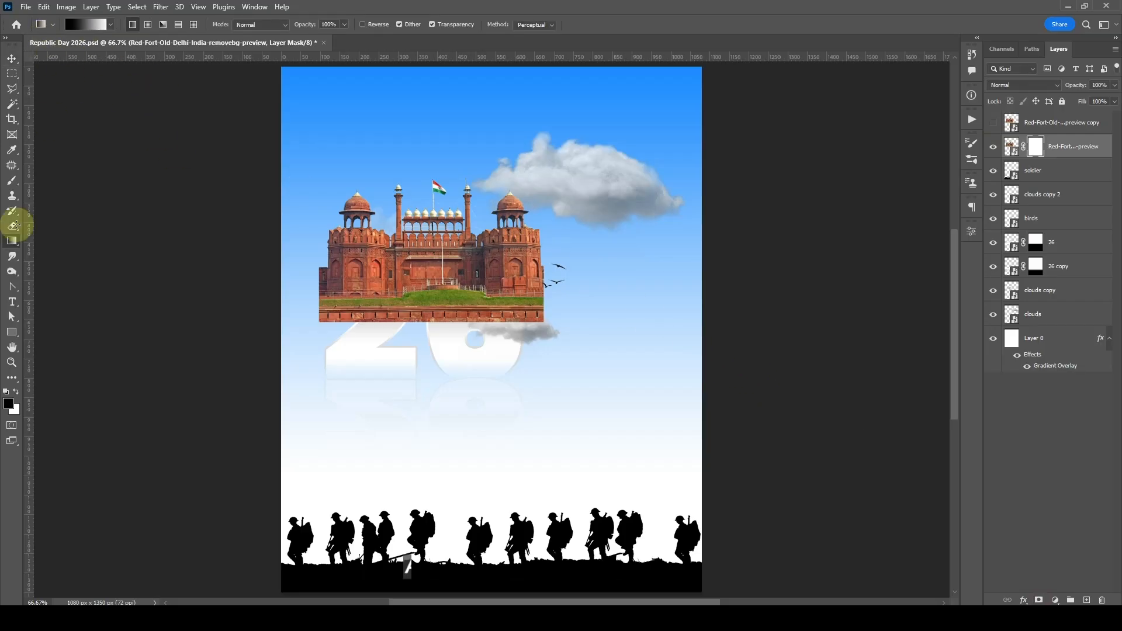
mouse_move(441, 246)
left_mouse_down()
mouse_move(433, 309)
mouse_move(427, 242)
left_mouse_up()
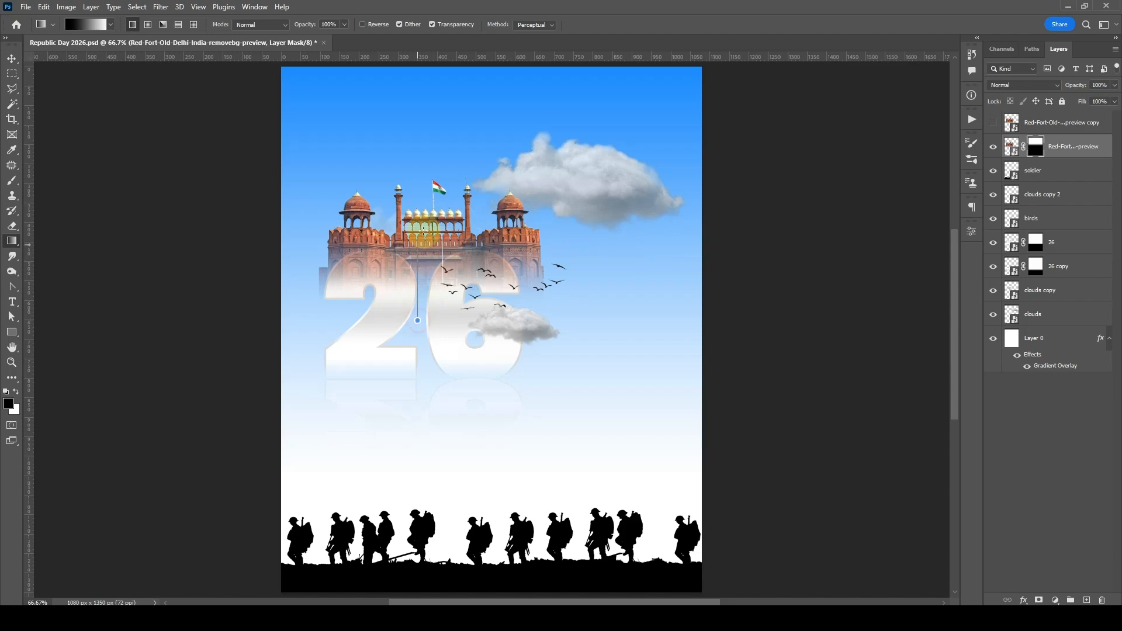
left_click(12, 180)
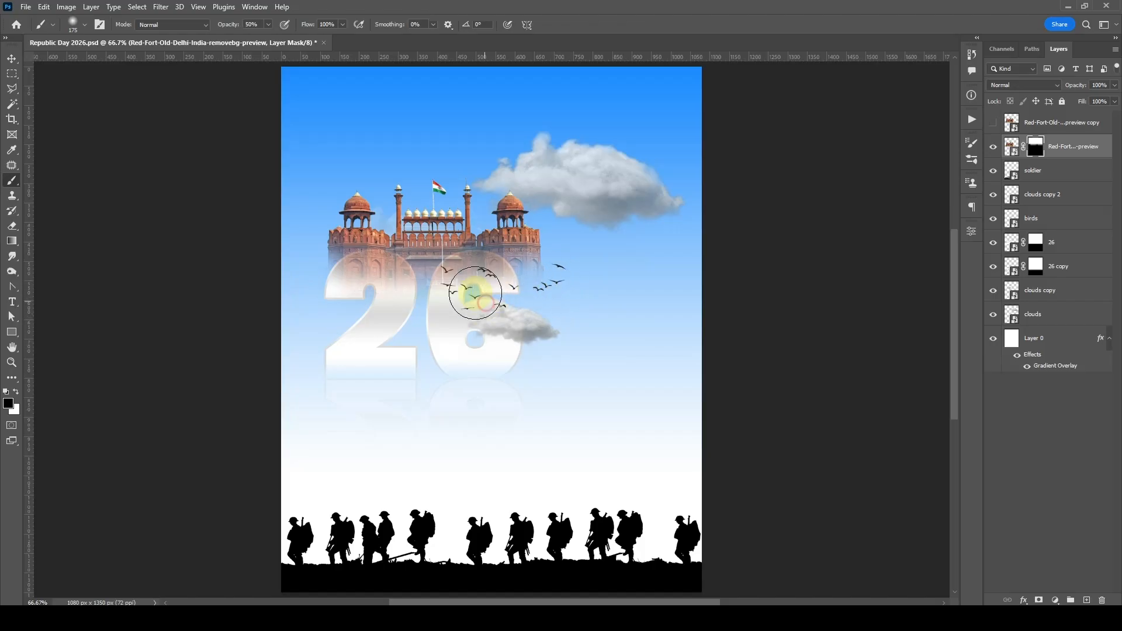
Scale down the masked Red Fort so its towers match the width of the 26
left_click(12, 62)
key("ctrl+t")
left_click_drag(543, 321, 517, 304)
left_click_drag(488, 236, 491, 235)
left_click_drag(323, 304, 321, 308)
double_click(437, 244)
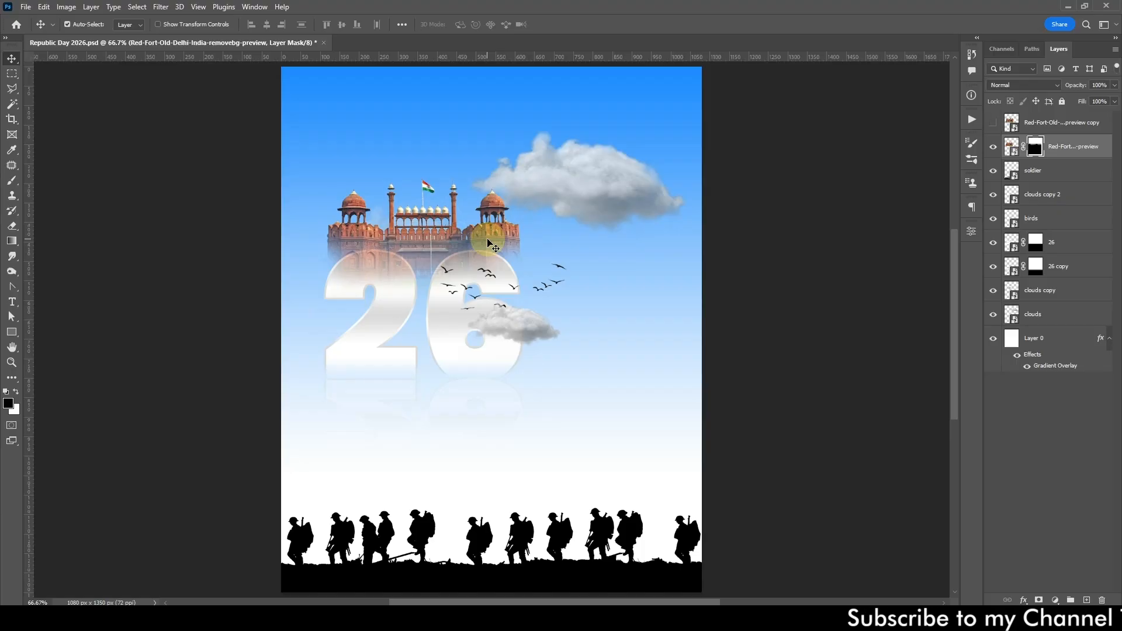
Replace the hidden Red Fort copy with a new duplicate of the resized fort, without its layer mask
left_click(1071, 132)
key("Delete")
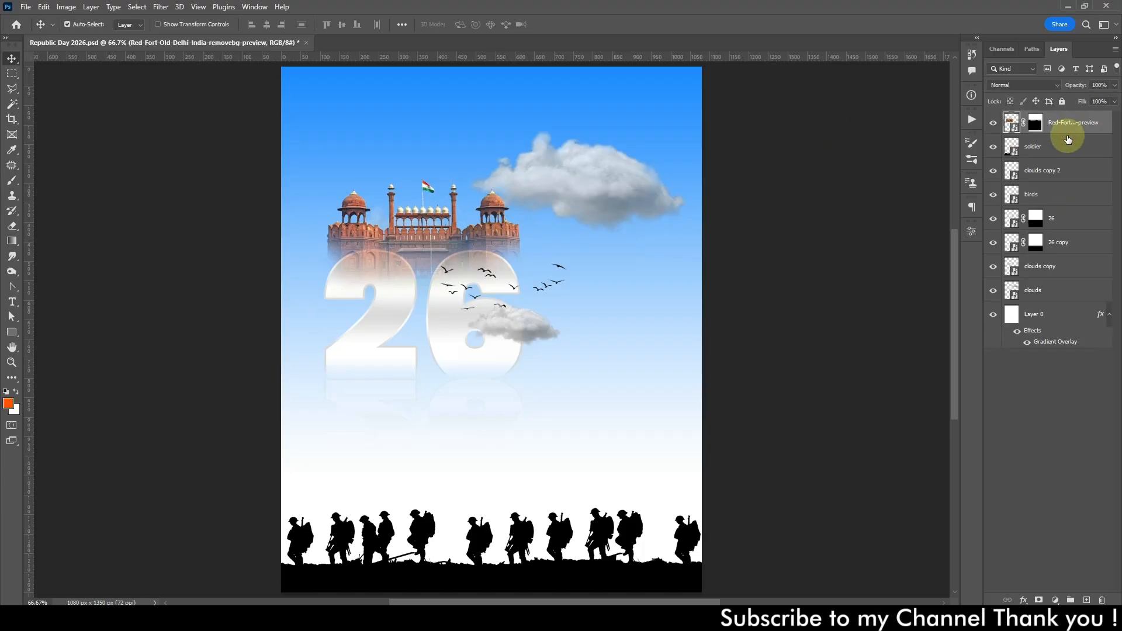
key("ctrl+j")
left_click(1035, 126)
key("Delete")
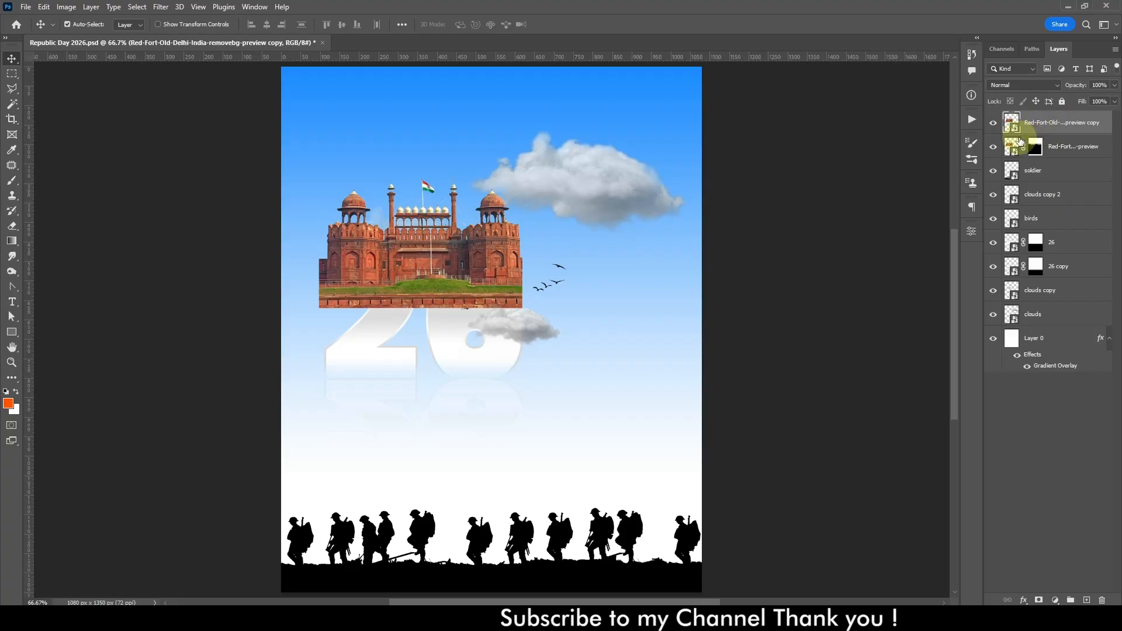
Mask the Red Fort duplicate with the outline of the 26 and move the original fort layer below the 26 layer
left_click(1011, 243, "ctrl")
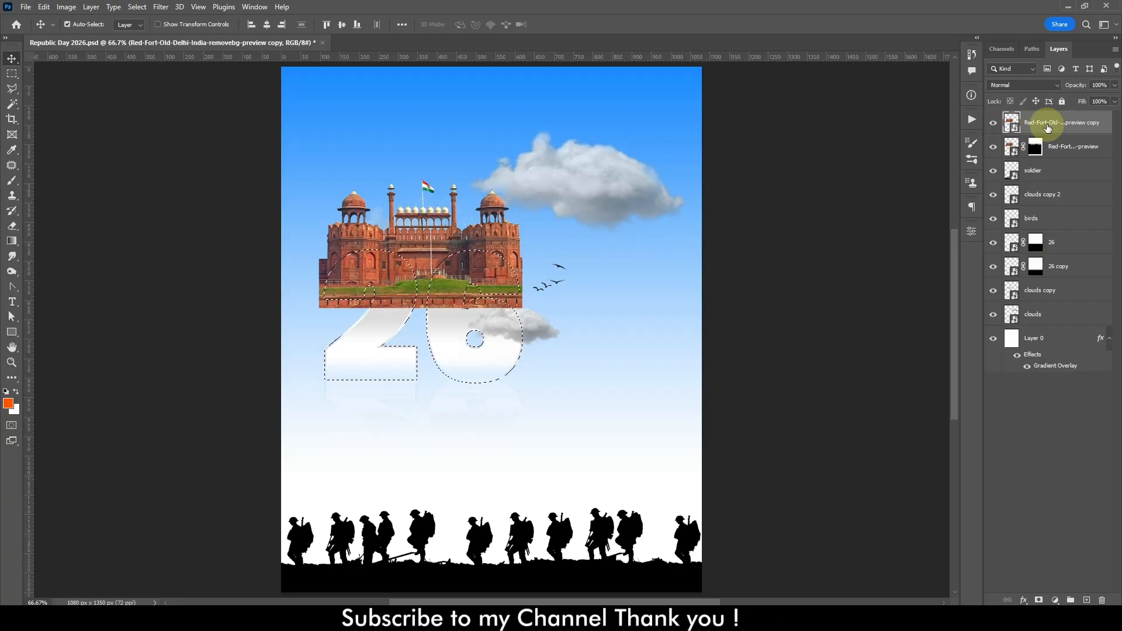
left_click(1038, 600)
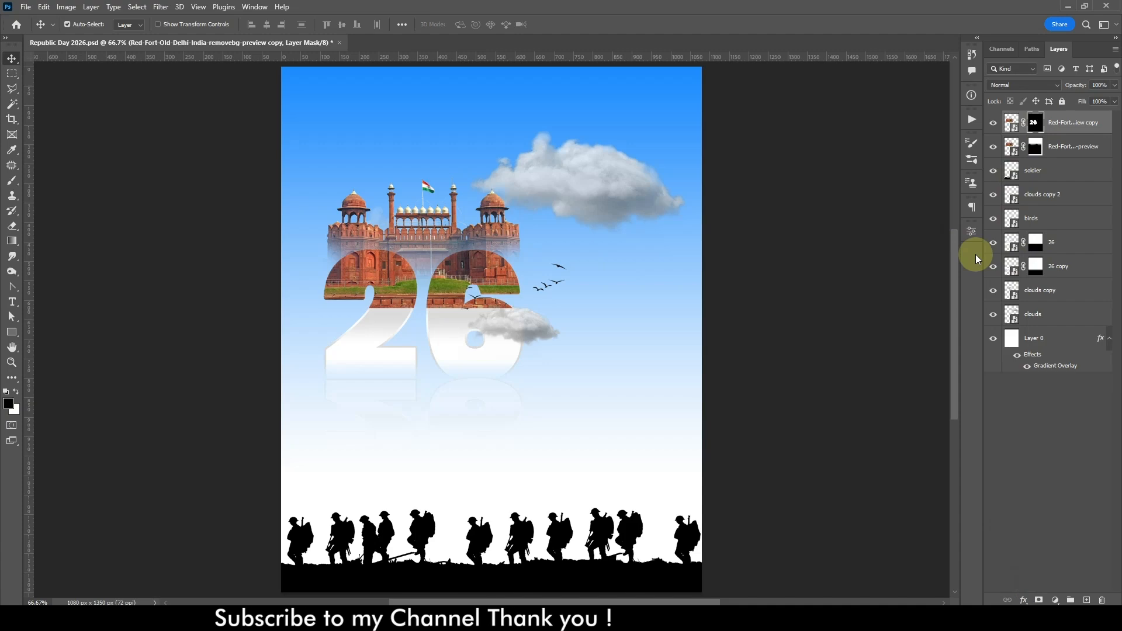
left_click(1082, 148)
left_click_drag(1082, 148, 1070, 248)
Brush black at 50% opacity on the Red Fort duplicate's mask to fade the fort's lower edge into the 26
left_click(1056, 128)
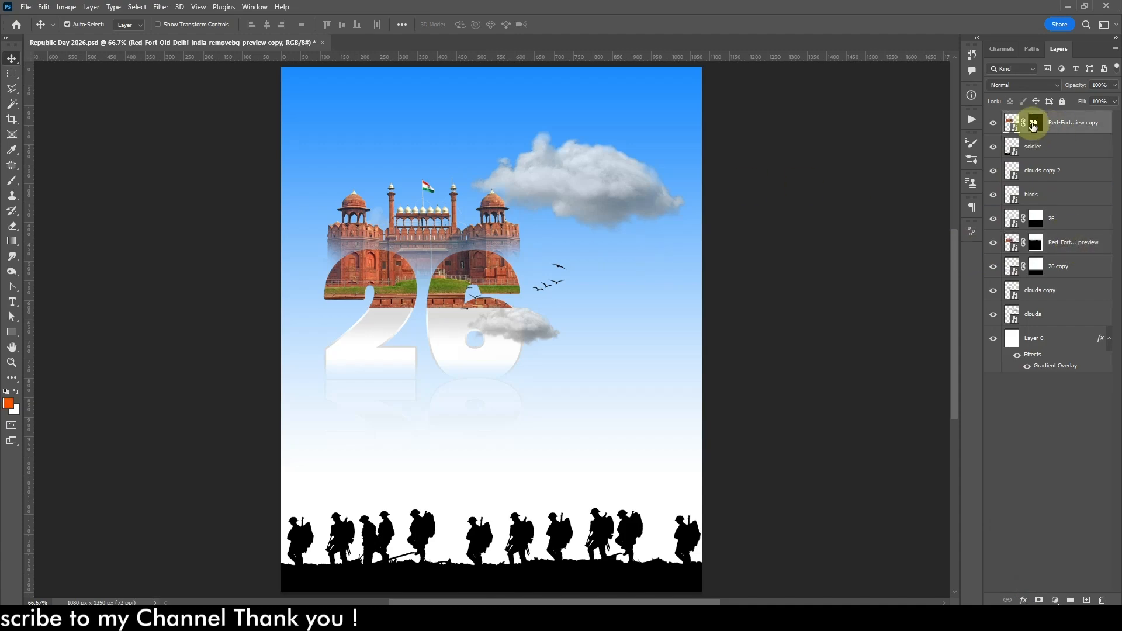
key("b")
mouse_move(486, 311)
left_mouse_down()
mouse_move(484, 286)
mouse_move(448, 305)
mouse_move(447, 294)
mouse_move(368, 303)
mouse_move(349, 292)
mouse_move(339, 301)
mouse_move(374, 318)
left_mouse_up()
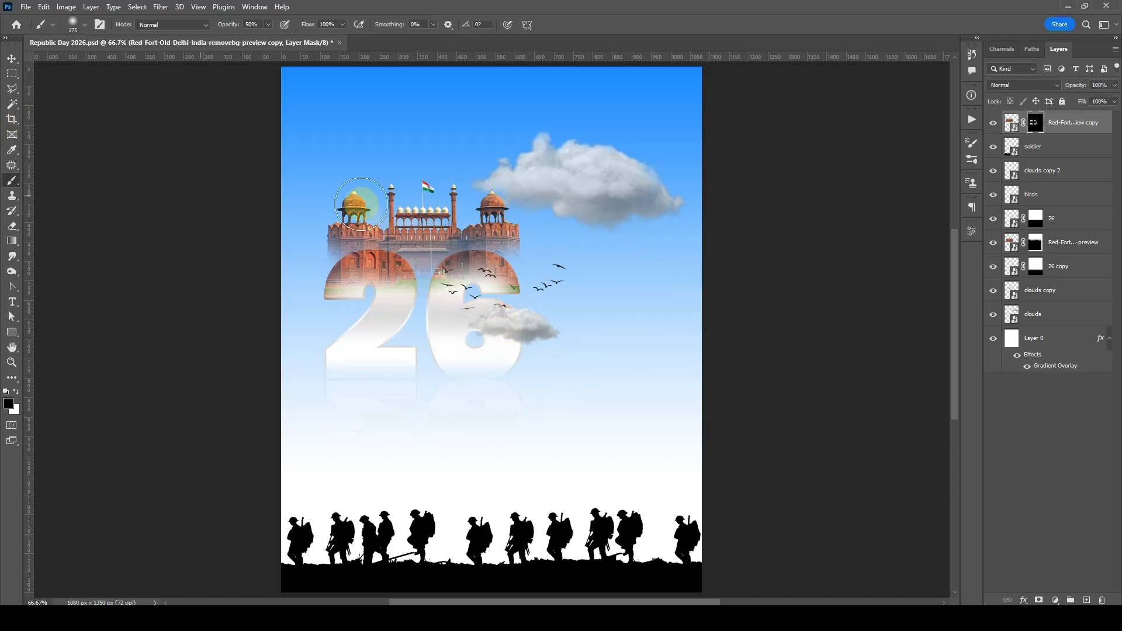
Paint white on the original Red Fort layer's mask to reveal the walls just above the 26
left_click(1035, 248)
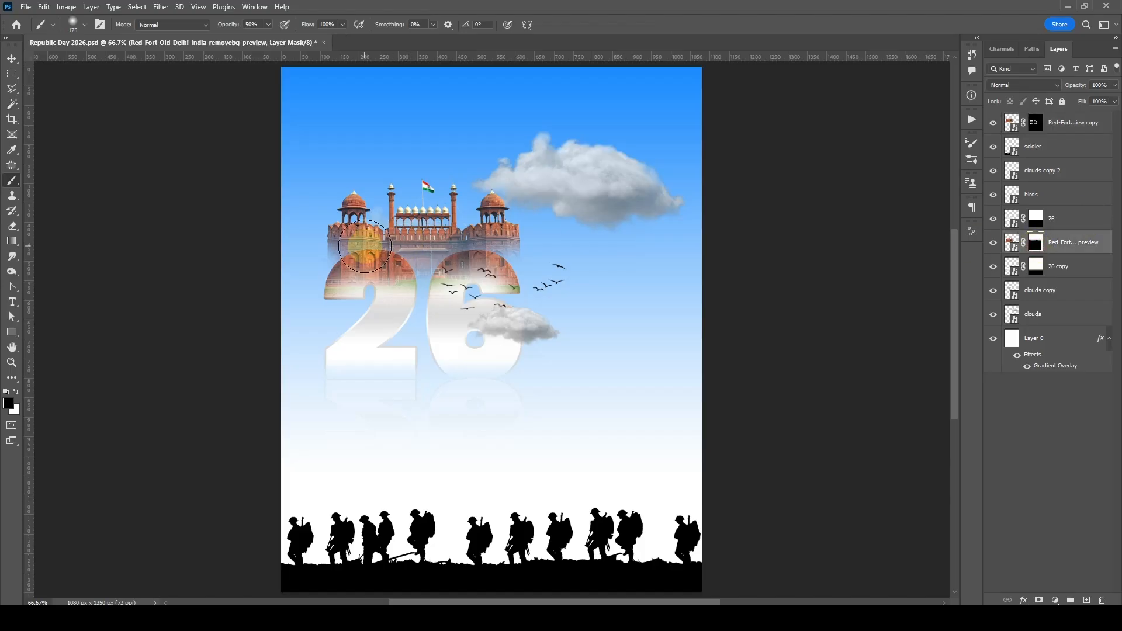
mouse_move(385, 244)
left_mouse_down()
mouse_move(413, 230)
mouse_move(440, 250)
left_mouse_up()
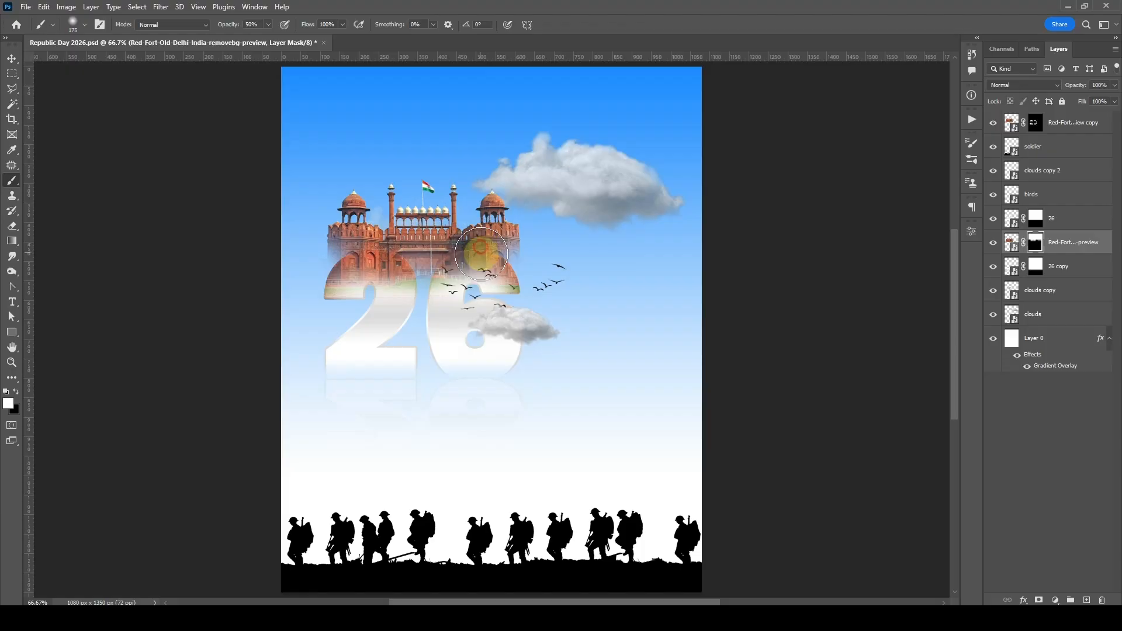
left_click(12, 59)
Move the Red Fort duplicate directly above the 26 layer, then duplicate the 26 and place that copy above the fort duplicate
left_click_drag(1080, 127, 1078, 211)
left_click(1062, 221)
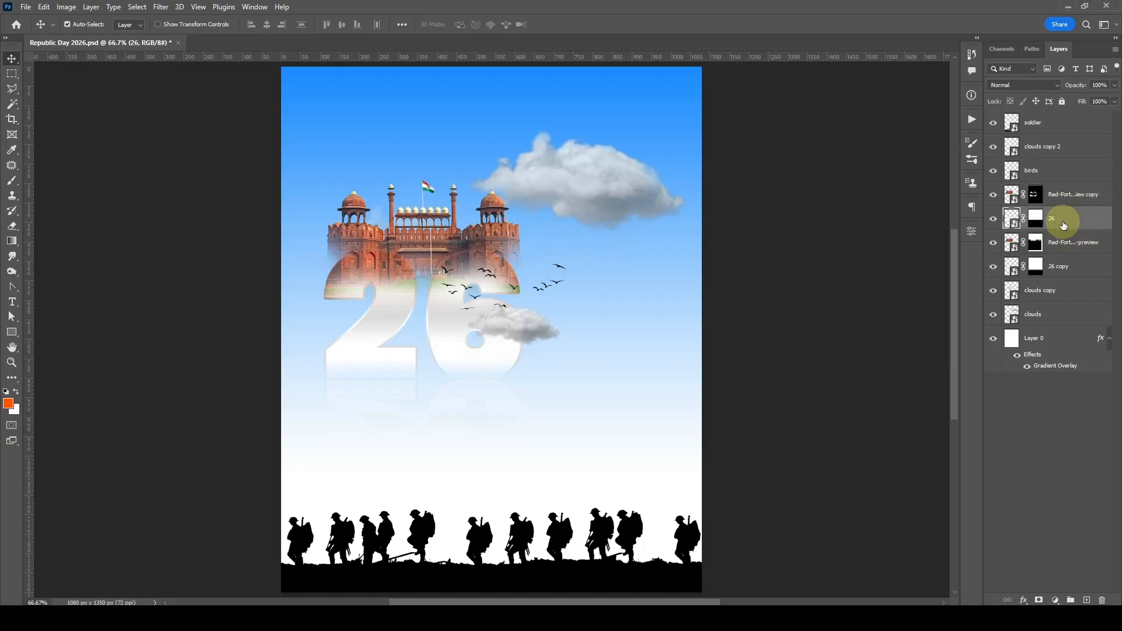
key("ctrl+j")
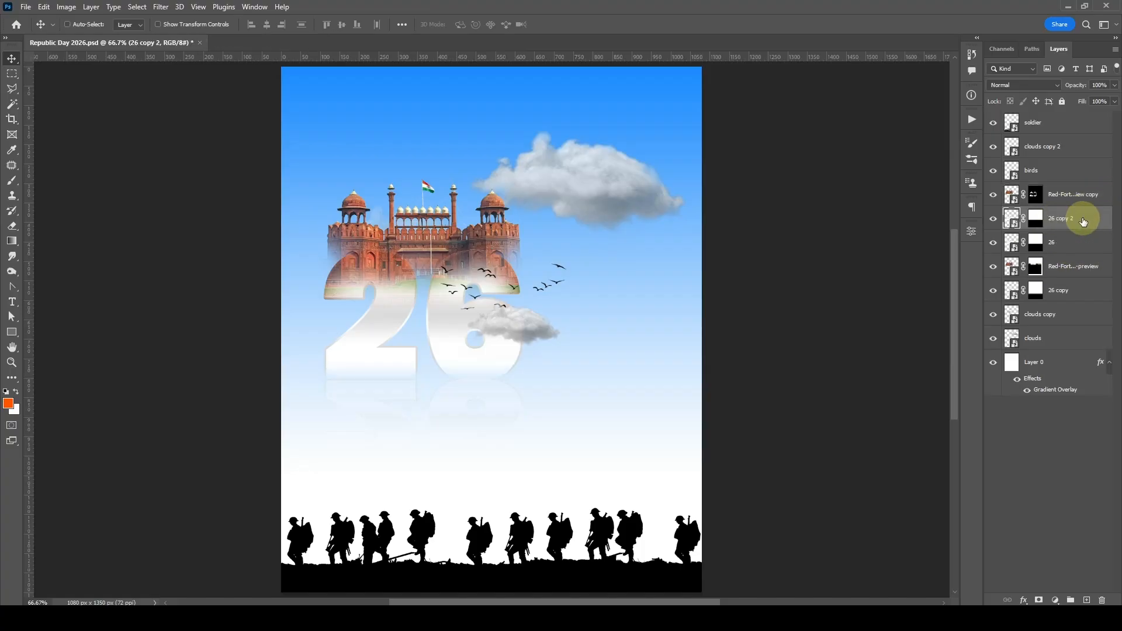
left_click_drag(1082, 221, 1003, 207)
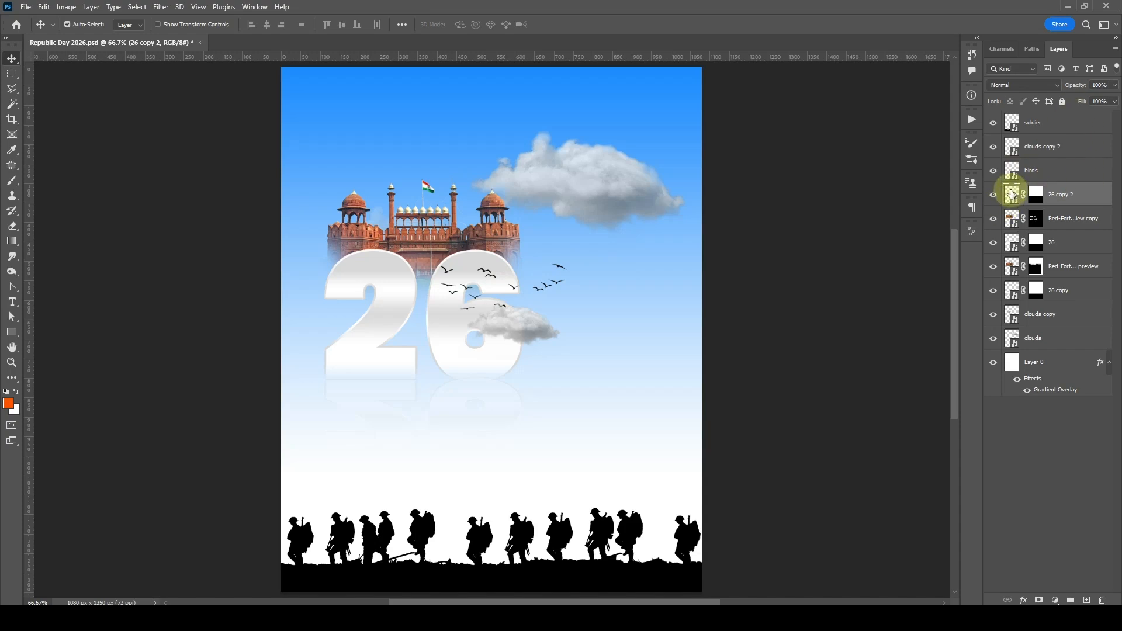
Set the new 26 copy's fill to 0% and add a 4 px outside stroke with a linear grey-white gradient
key("ctrl+d")
left_click(1114, 101)
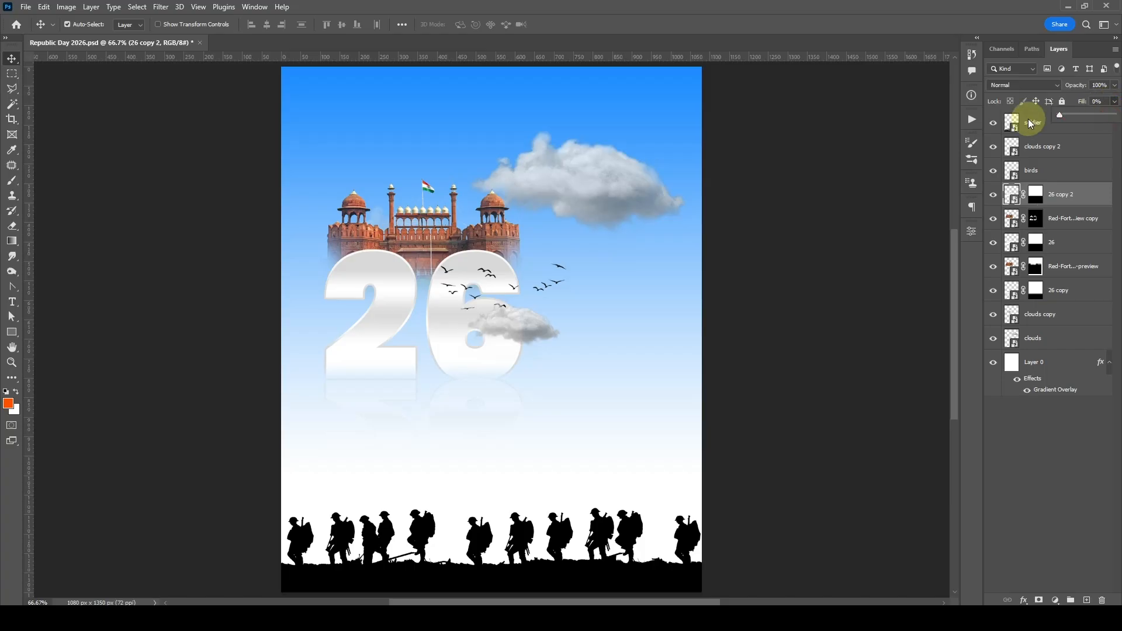
left_click(1023, 600)
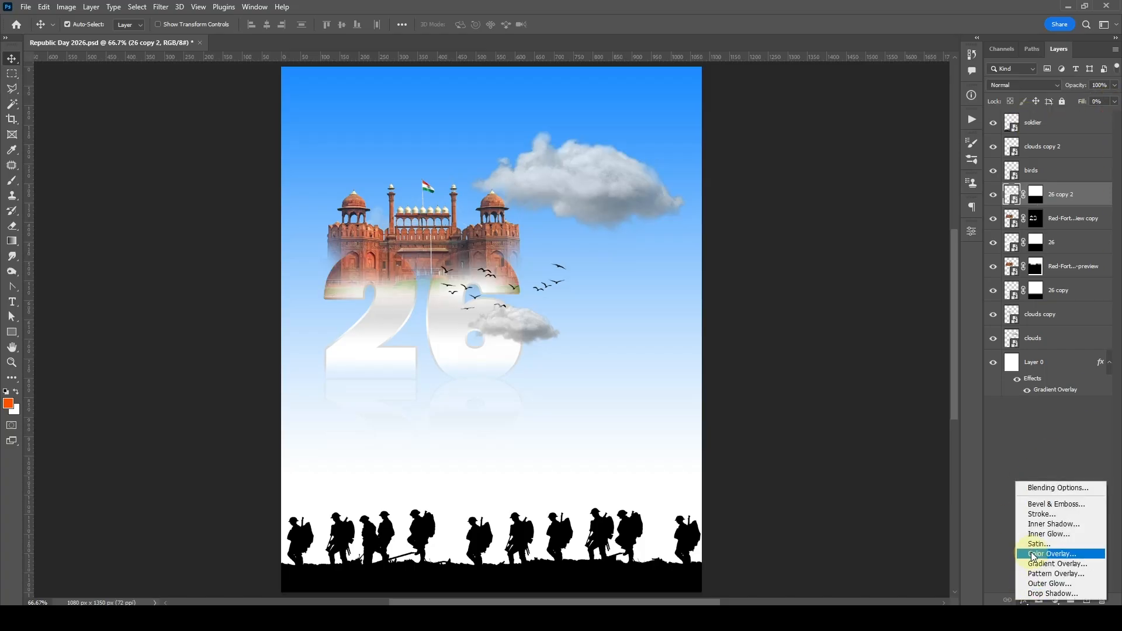
left_click(1034, 514)
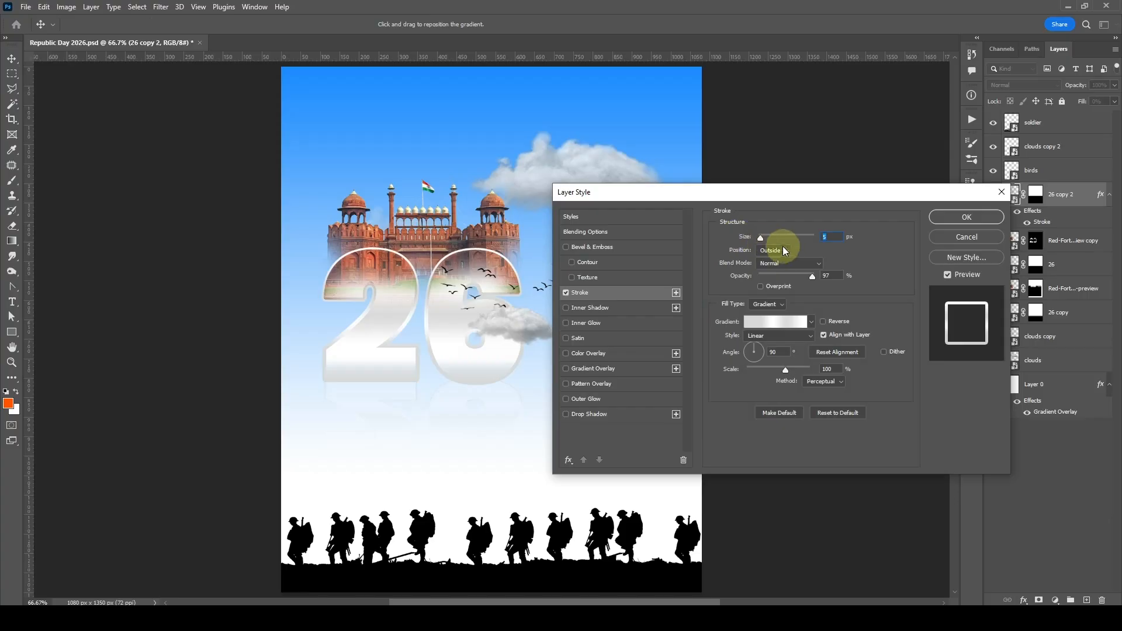
type("4")
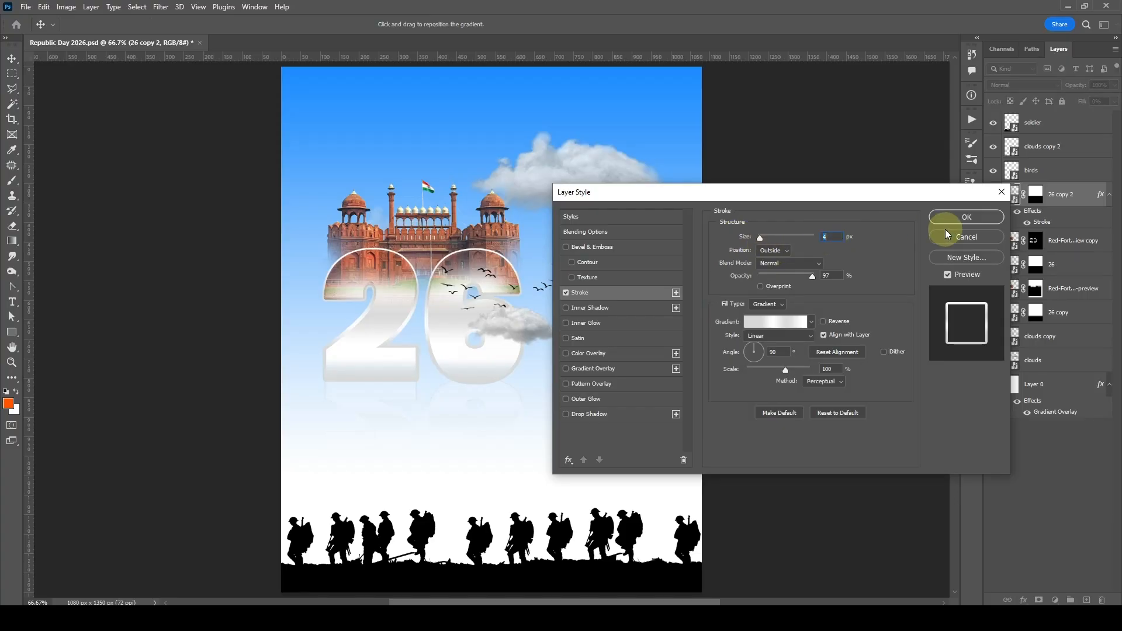
left_click(960, 217)
Set the stroked 26 copy's fill to 20% and its blend mode to Darker Color
left_click(1114, 101)
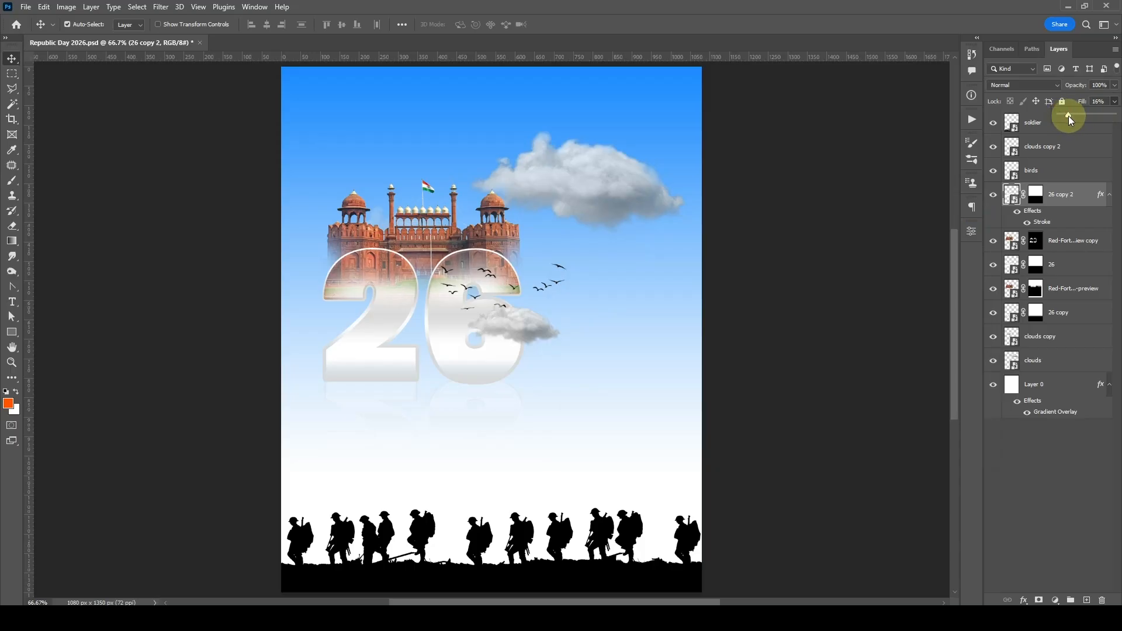
left_click(999, 86)
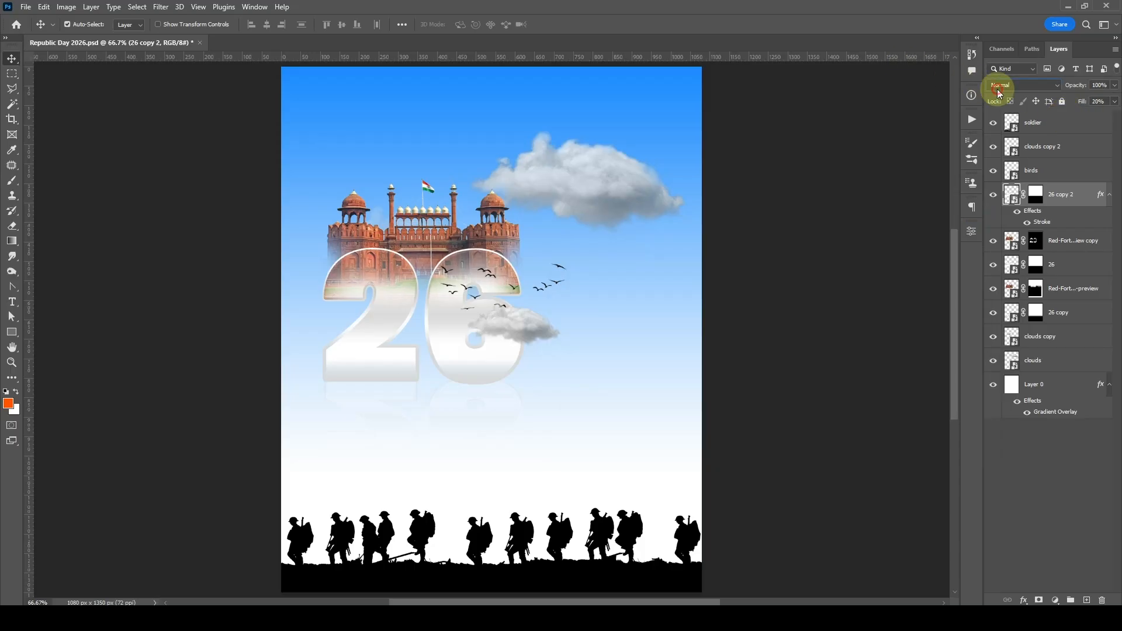
left_click(998, 94)
key("Down")
key("Down")
key("Down")
key("Down")
key("Down")
key("Down")
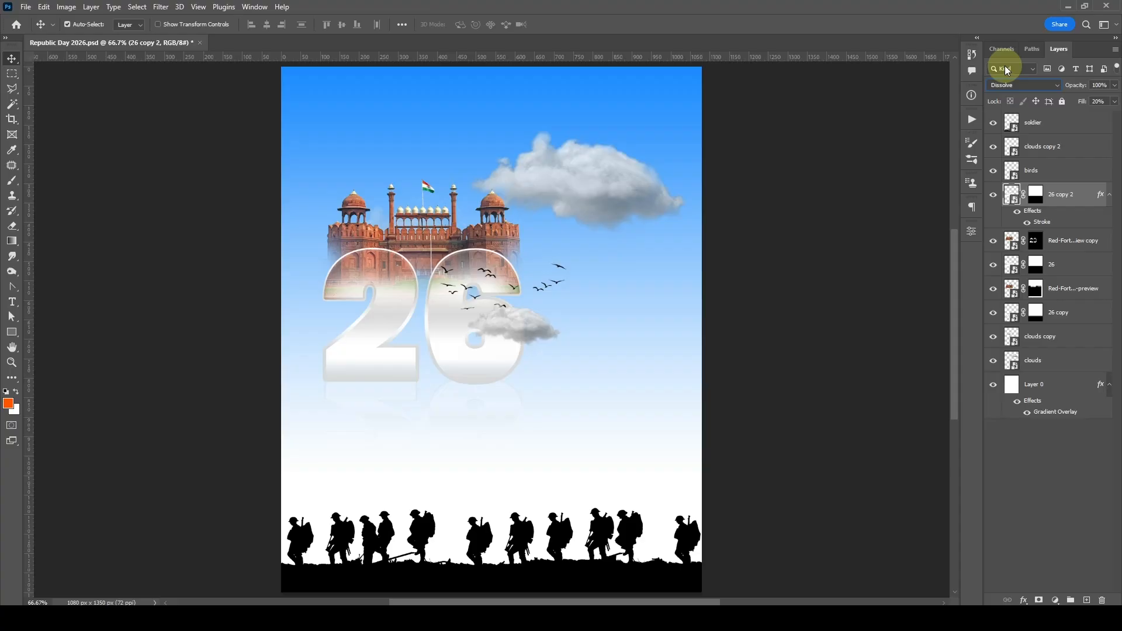
key("Down")
key("Down")
key("Up")
key("Up")
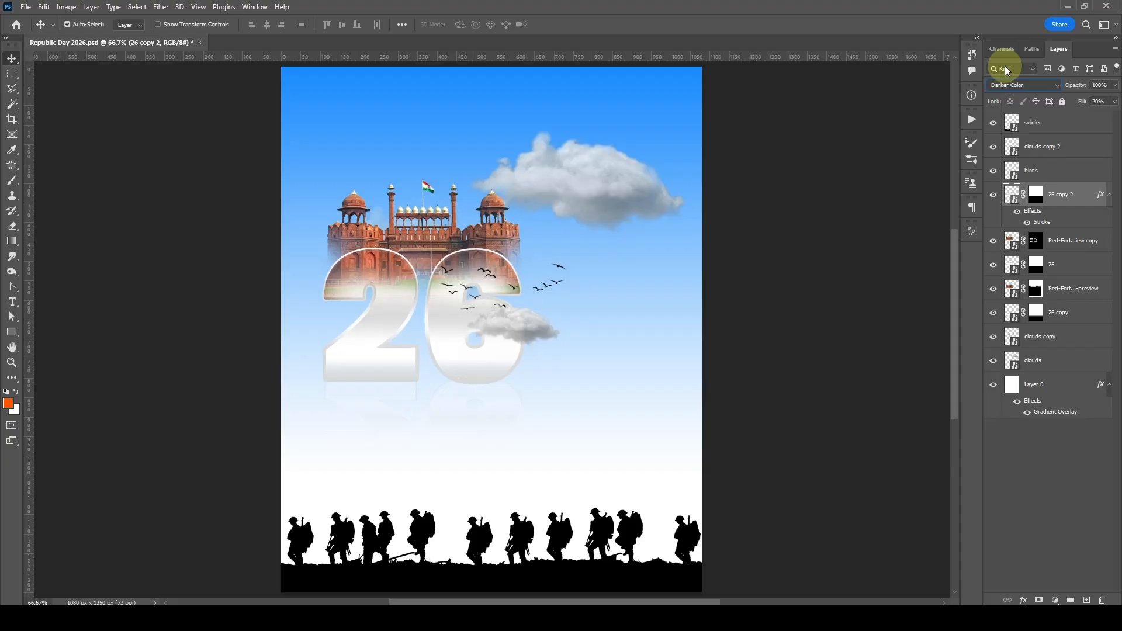
left_click(795, 244)
Shrink the large cloud behind the fort's right tower and place a duplicate of it in the upper-left sky
left_click_drag(605, 186, 559, 200)
key("ctrl+t")
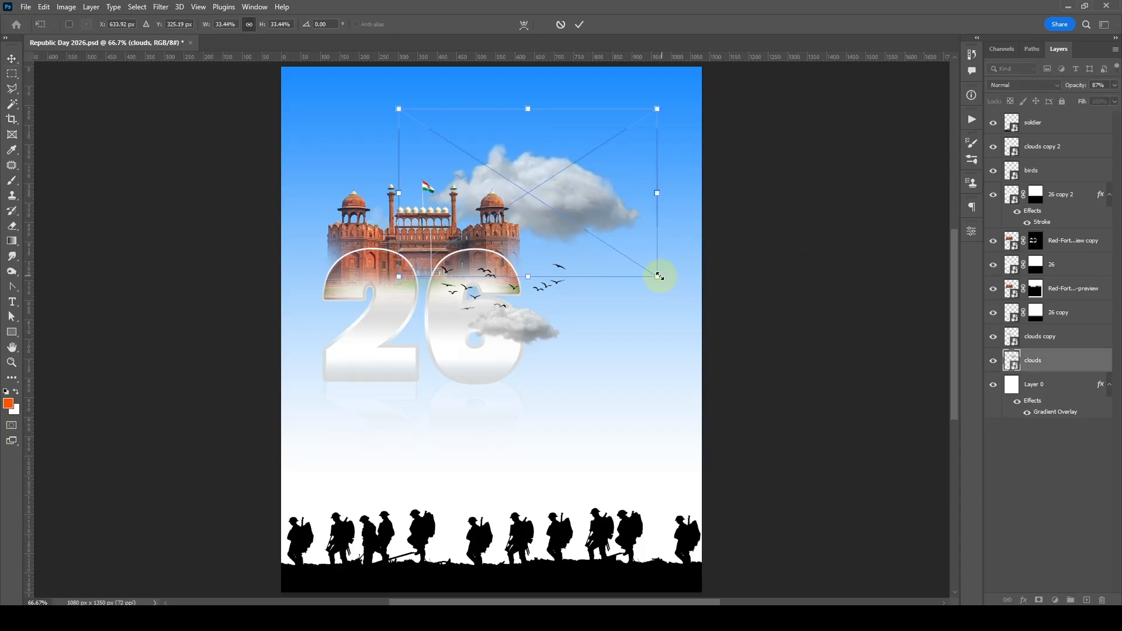
left_click_drag(657, 276, 590, 225)
left_click_drag(520, 171, 401, 130)
key("Return")
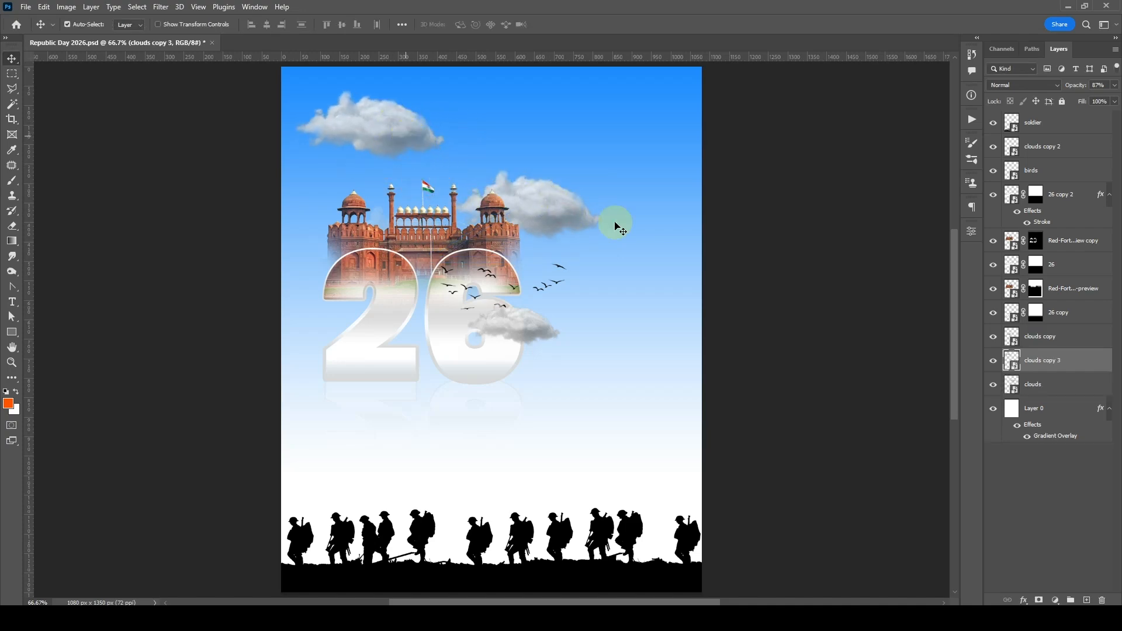
Lower the upper-left cloud's opacity to 32% and place a smaller duplicate of the cloud behind the fort in the upper-right sky
left_click(1114, 85)
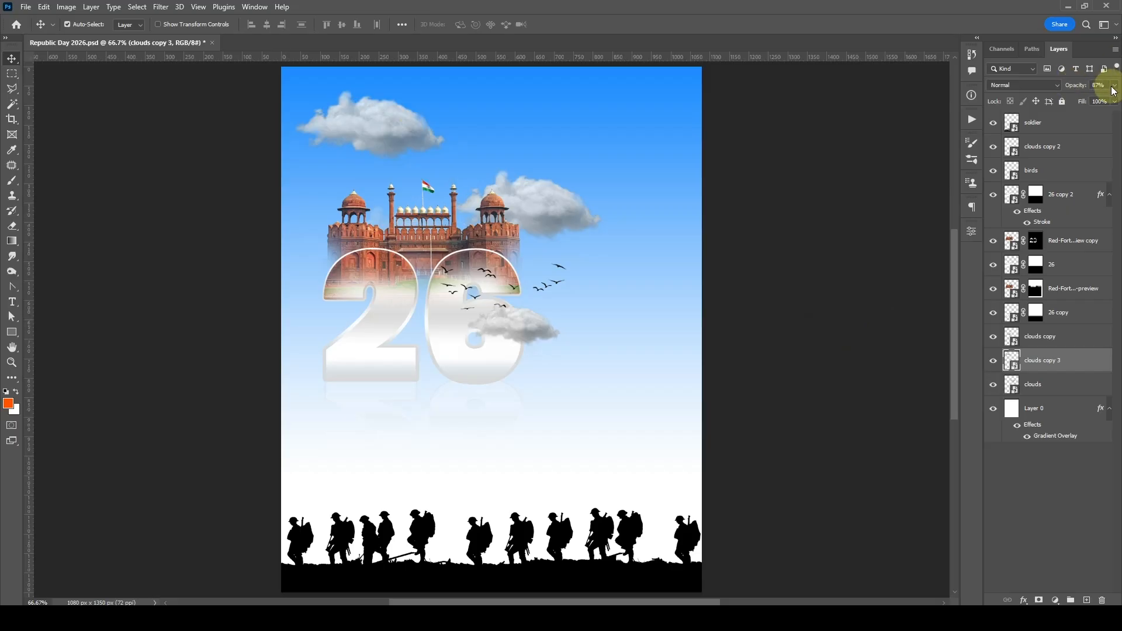
left_click_drag(1107, 98, 1084, 102)
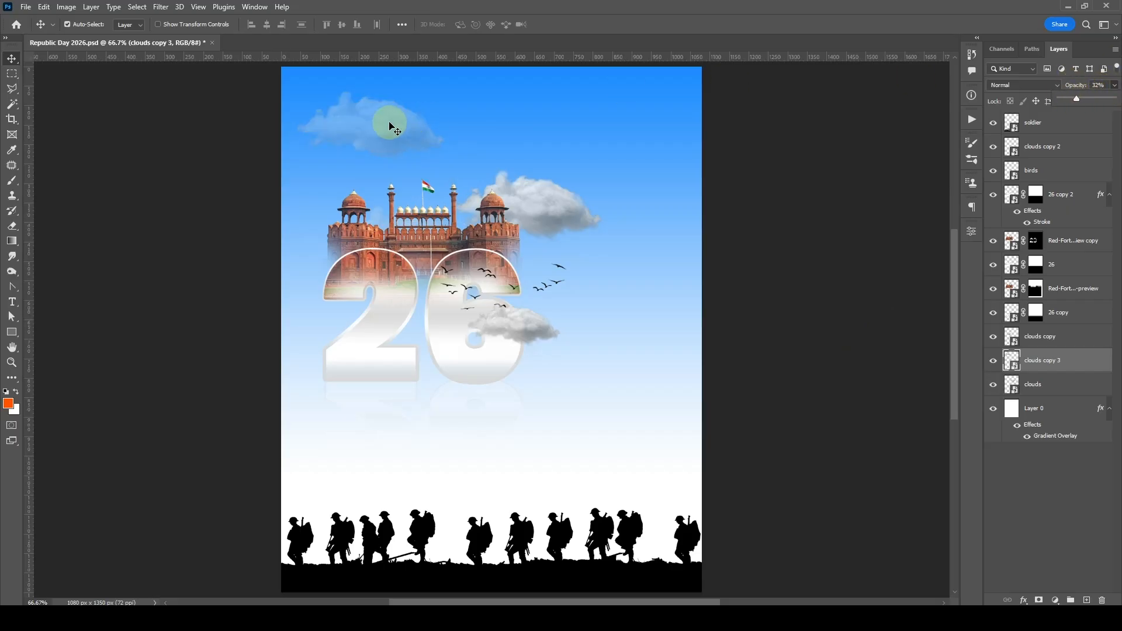
left_click(555, 217)
left_click_drag(558, 219, 609, 146)
key("ctrl+t")
left_click_drag(671, 187, 628, 141)
key("Return")
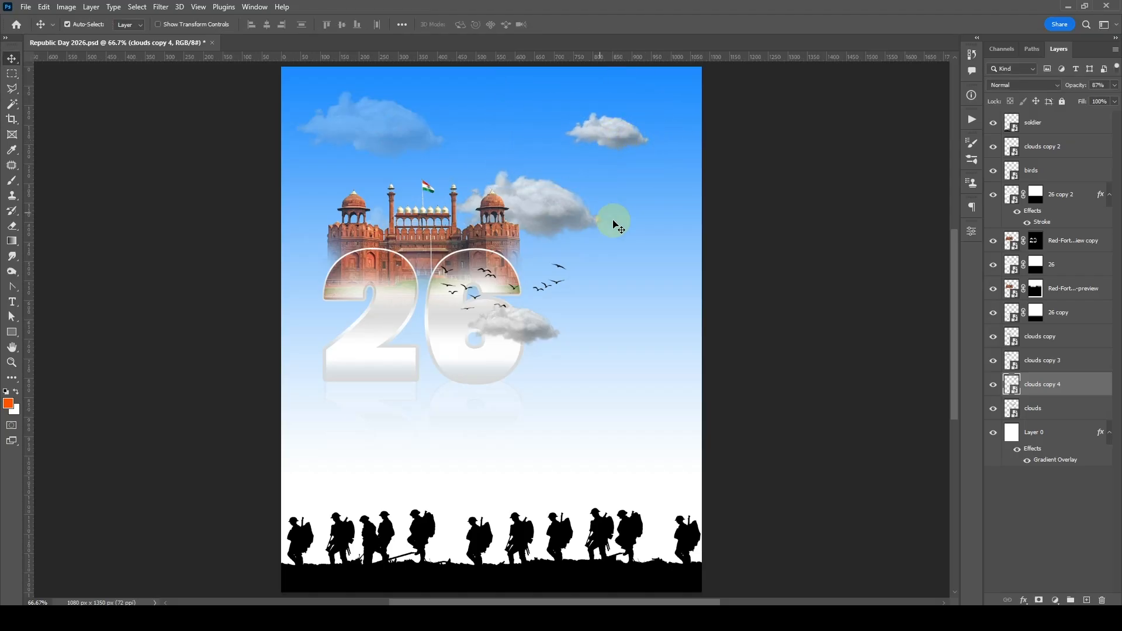
Lower the opacity of the small upper-right cloud so it blends into the sky
left_click(1114, 84)
left_click_drag(1093, 104, 1084, 102)
left_click(762, 231)
left_click_drag(636, 344, 604, 339)
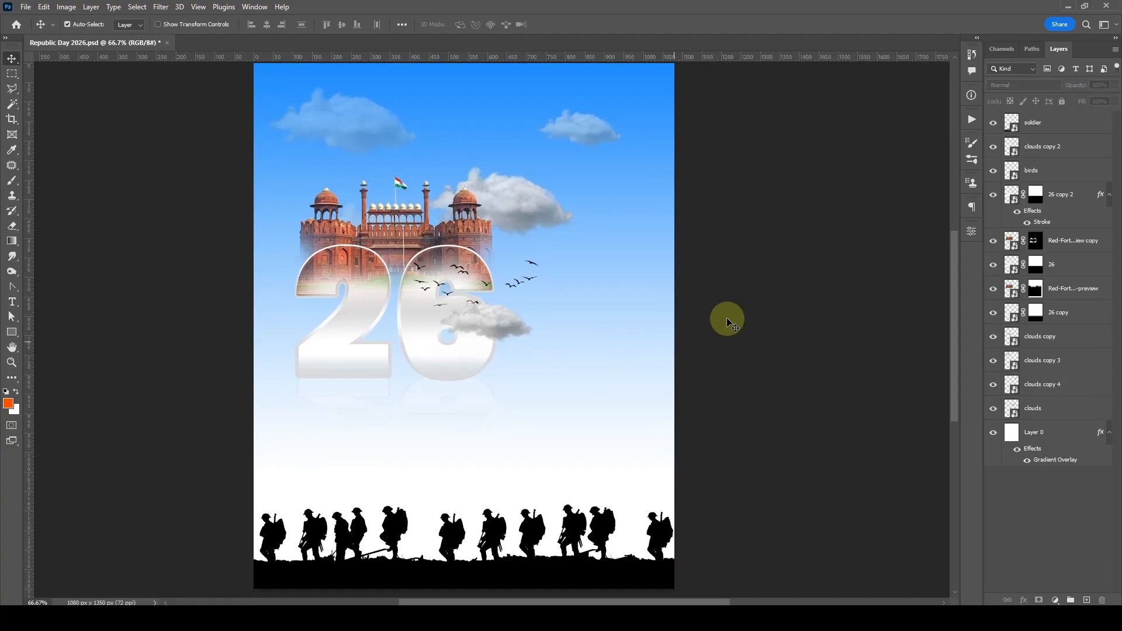
Add the text "Happy" in Poppins Black at 72 pt just below the 26
left_click(12, 302)
left_click(370, 413)
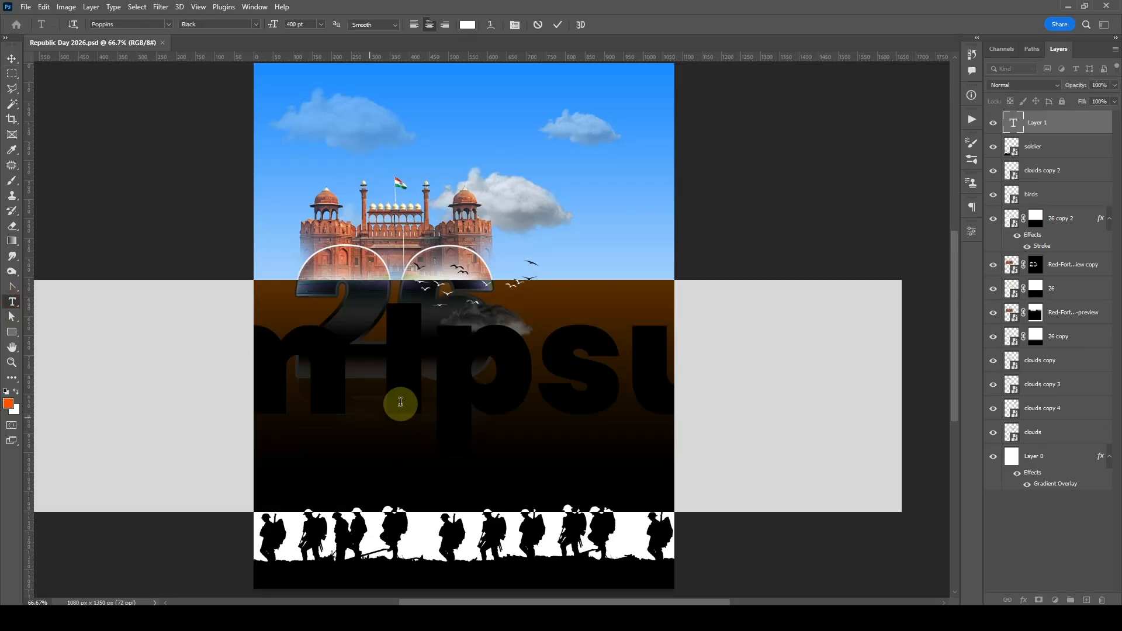
left_click(275, 25)
type("1")
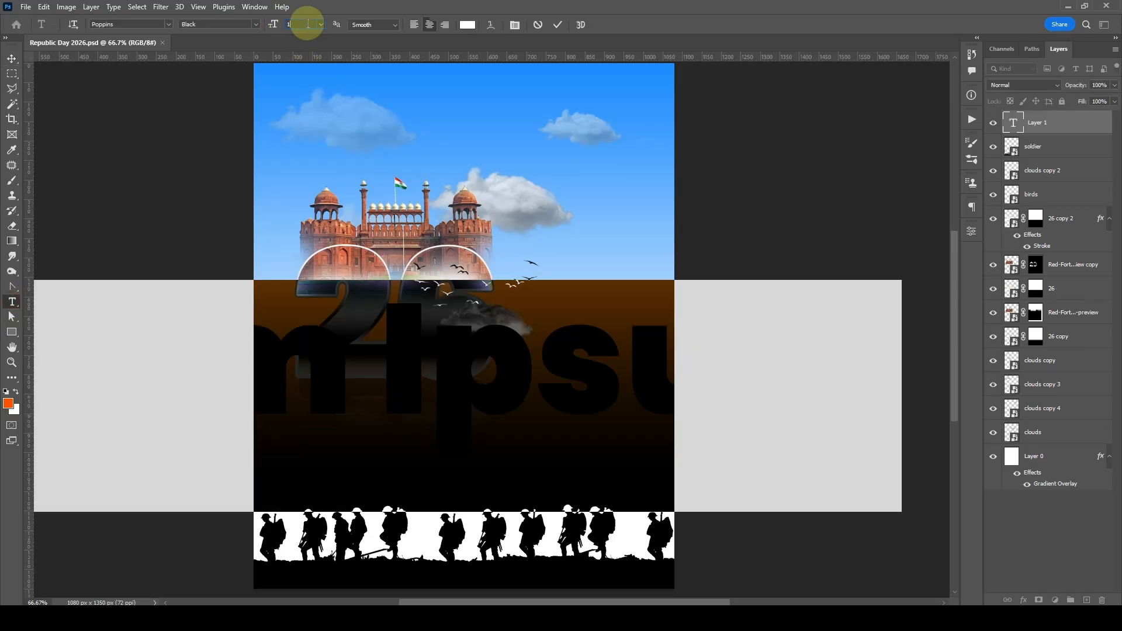
type("00")
key("Return")
left_click(321, 24)
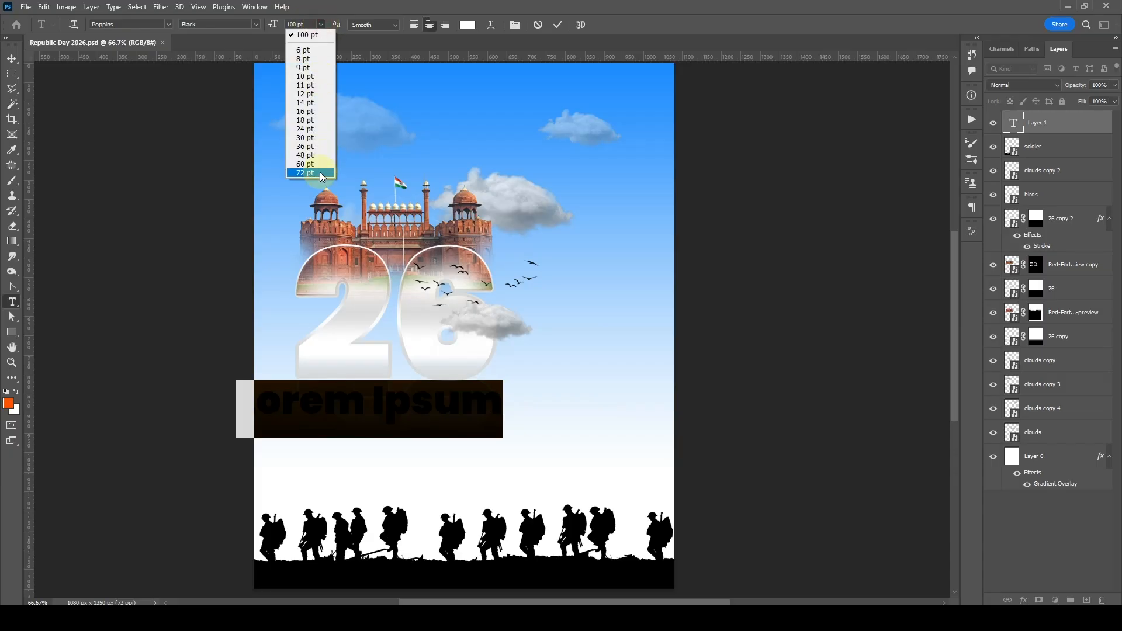
left_click(311, 174)
type("Happy")
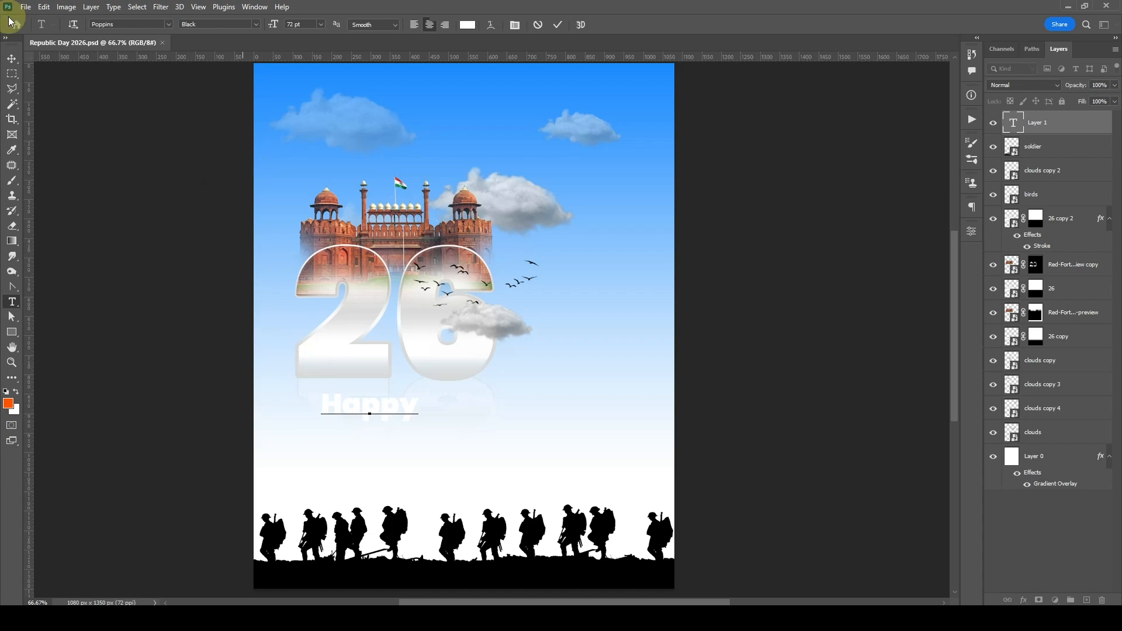
Align Happy with the left edge of the 26, duplicate it diagonally below, and fill both texts with the orange foreground colour
left_click(12, 58)
left_click_drag(412, 405, 476, 446)
key("alt+BackSpace")
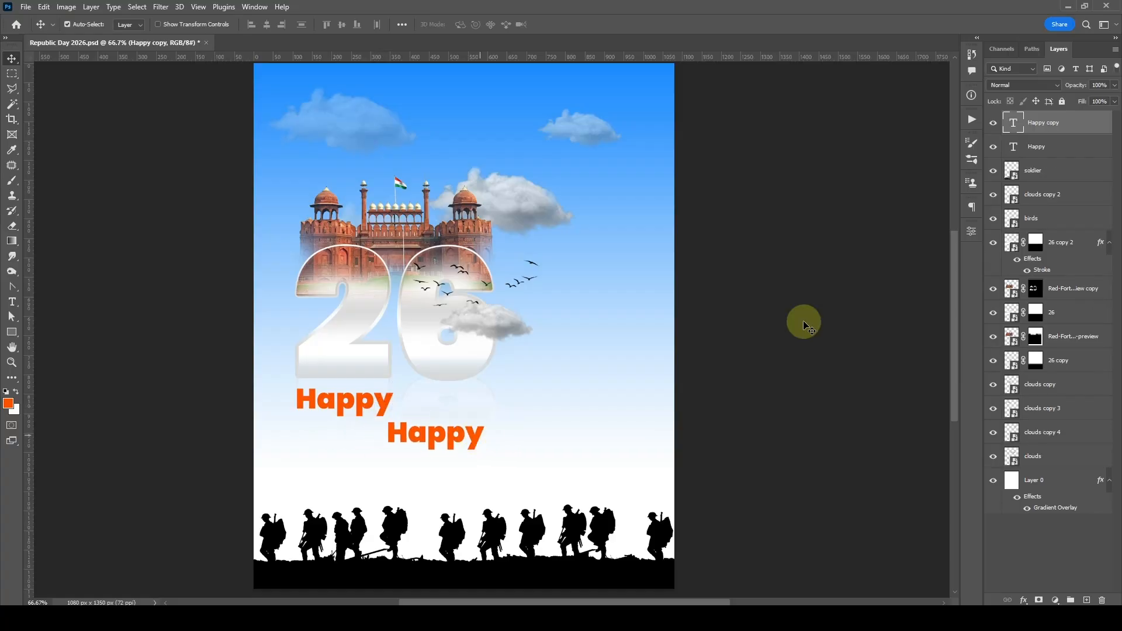
Change the wording of the lower Happy copy to "Republic Day"
double_click(1008, 119)
type("Republic")
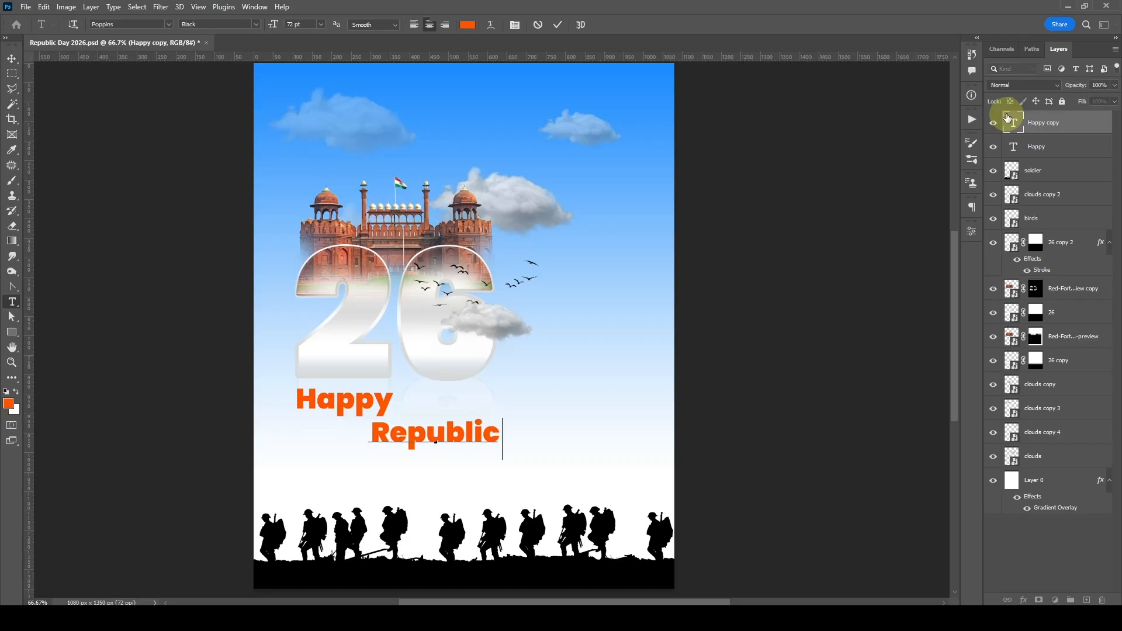
type(" Day")
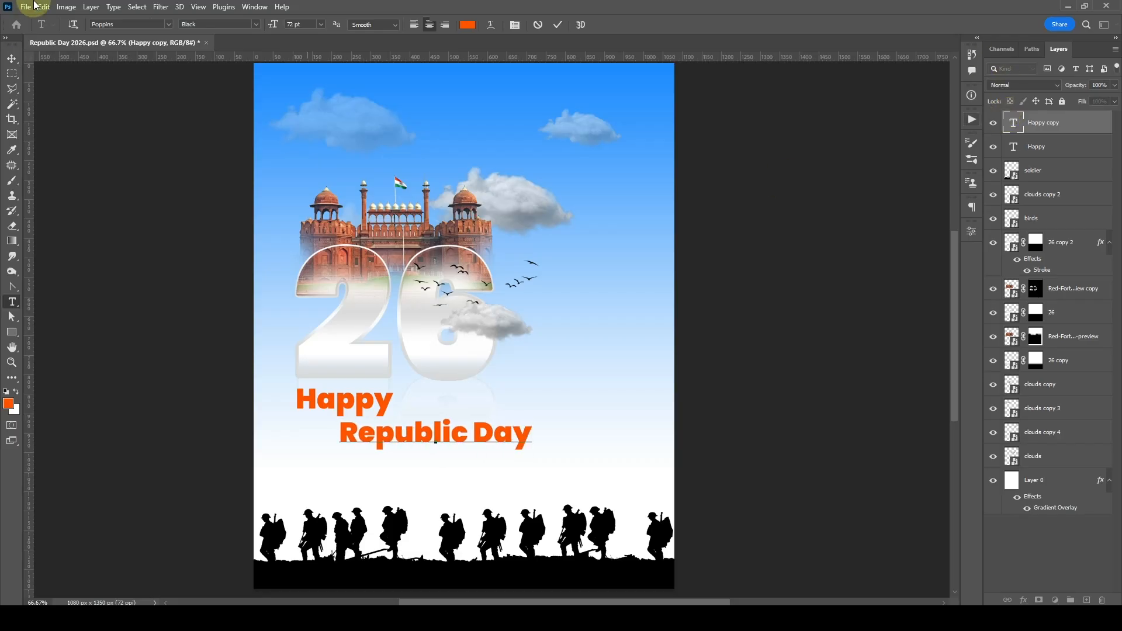
left_click(12, 59)
Change the font weight of the Happy text to SemiBold
left_click(387, 406)
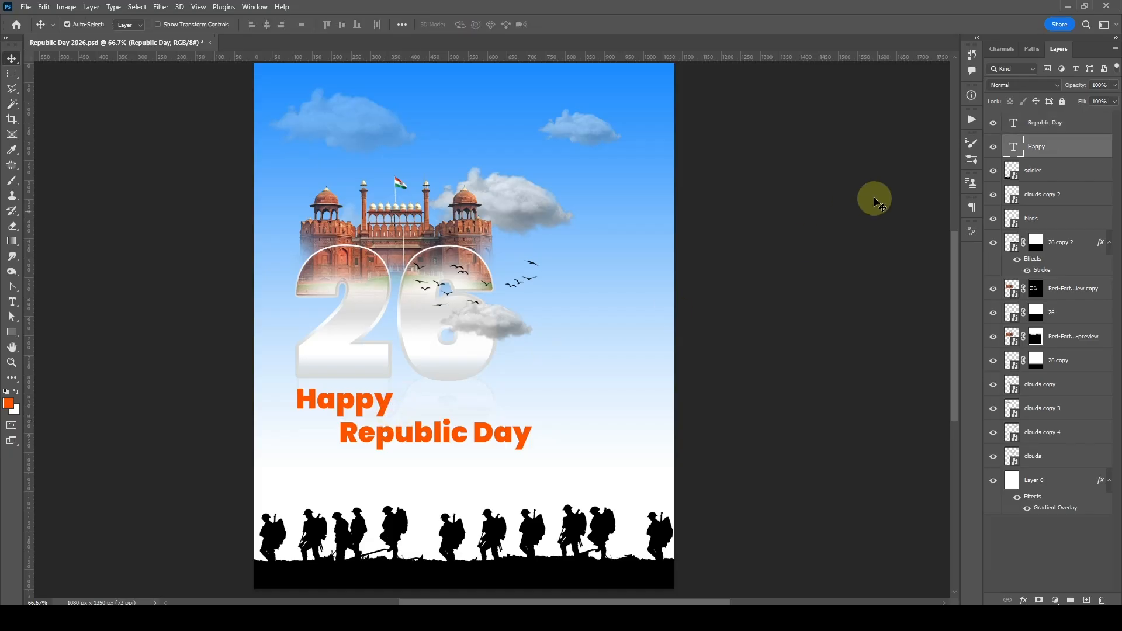
double_click(1009, 150)
left_click(255, 24)
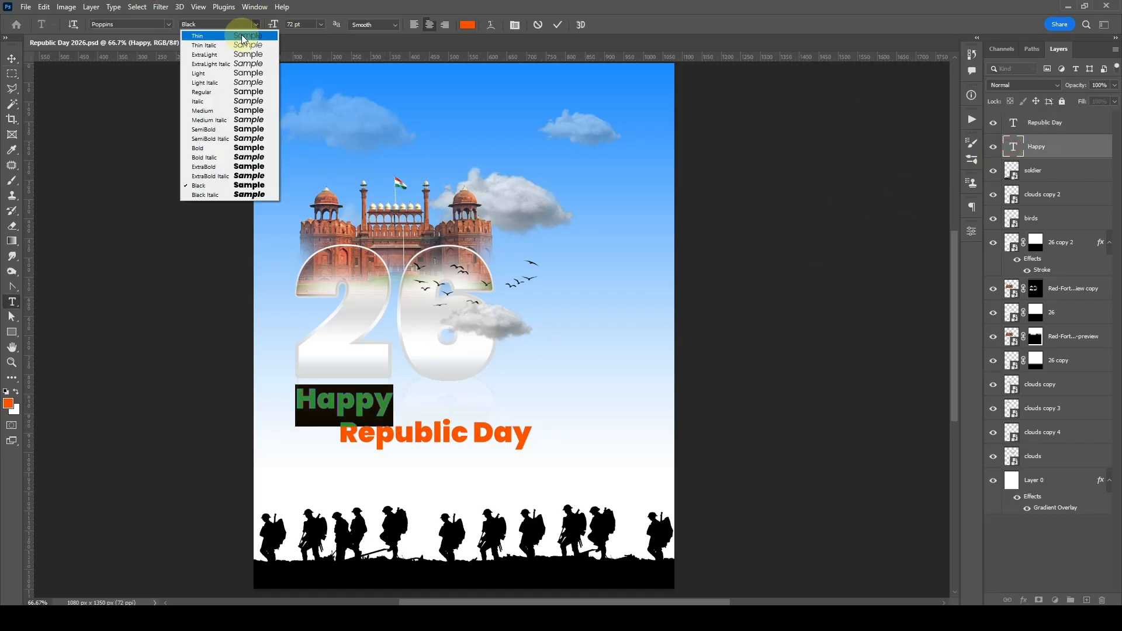
left_click(210, 129)
key("ctrl+Return")
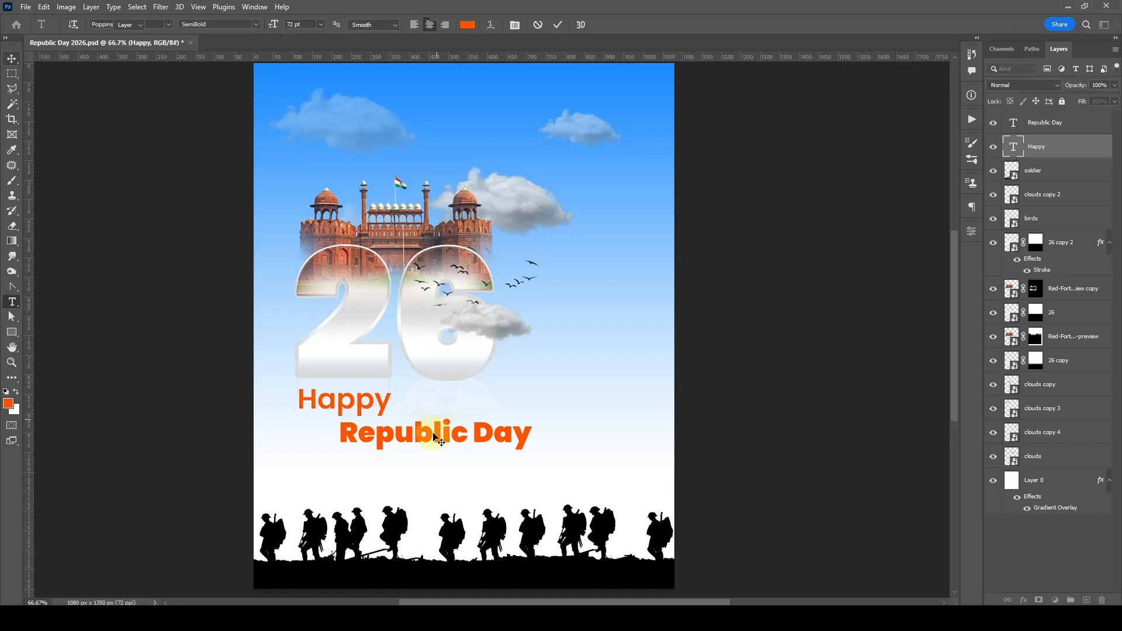
Change the Republic Day text to Bold and shift it slightly up and right, closer to Happy
double_click(1013, 122)
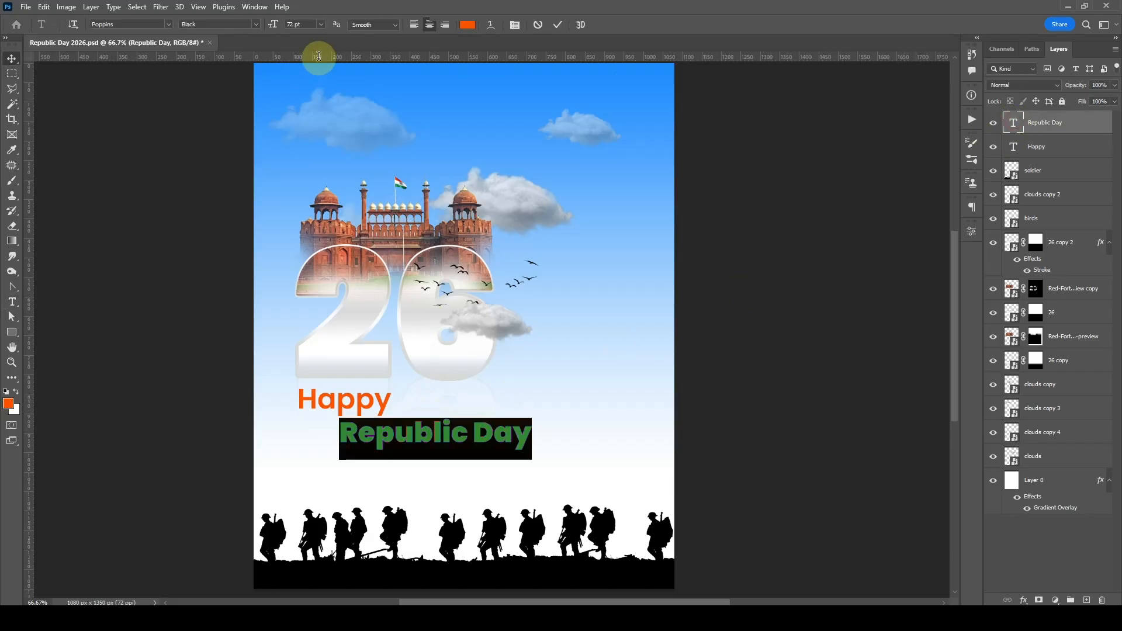
left_click(256, 24)
left_click(220, 146)
left_click(414, 440)
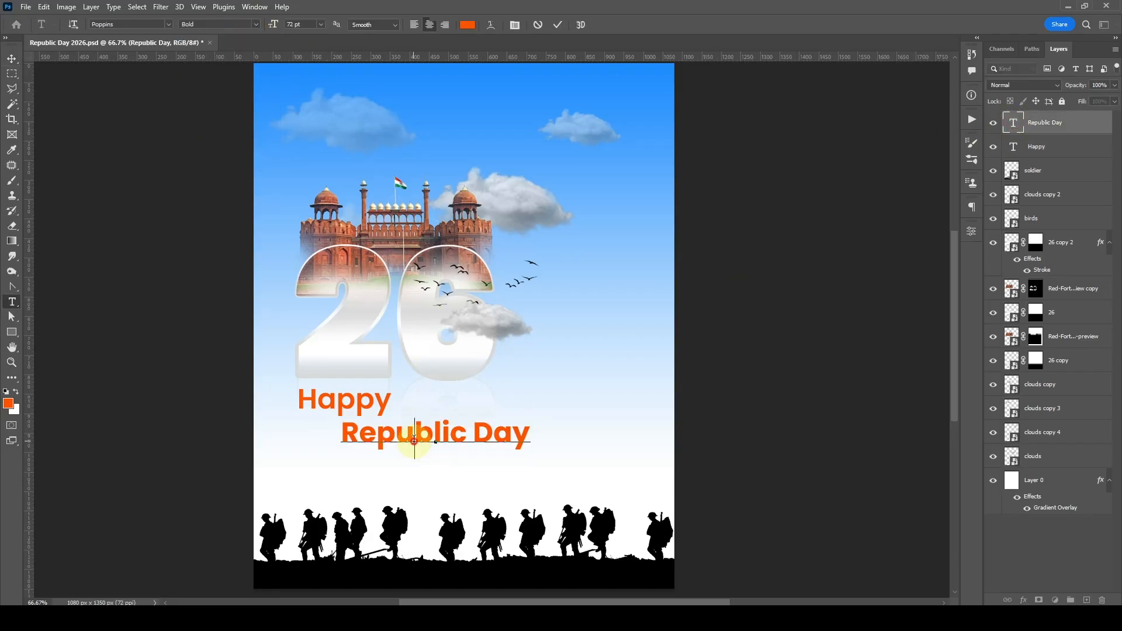
left_click_drag(341, 434, 462, 443)
left_click(138, 195)
left_click(12, 59)
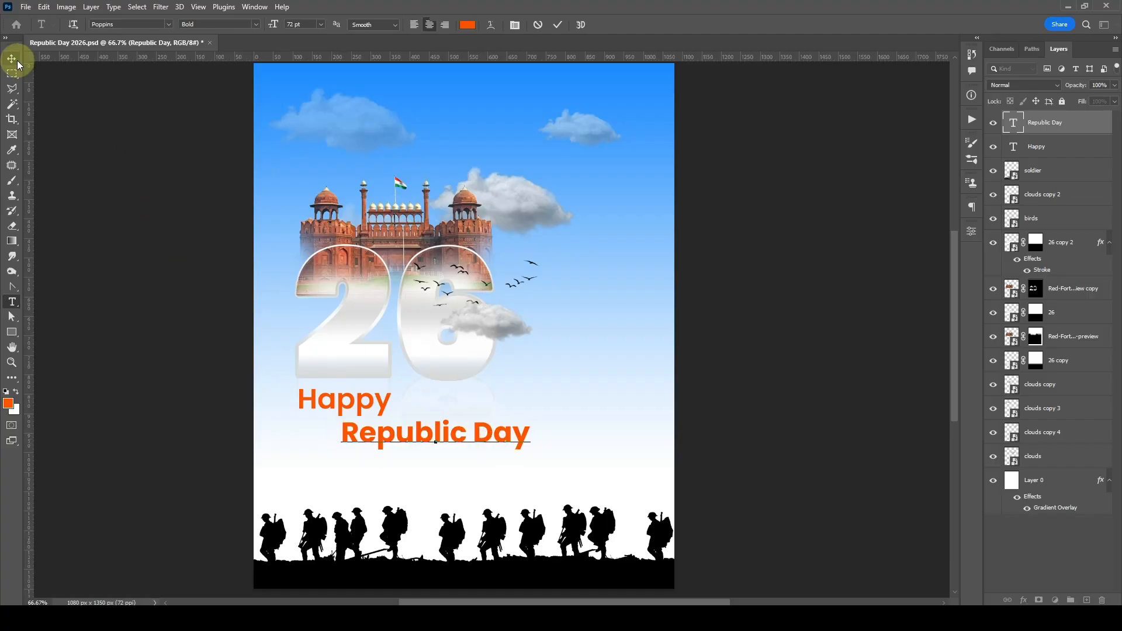
left_click_drag(427, 441, 430, 439)
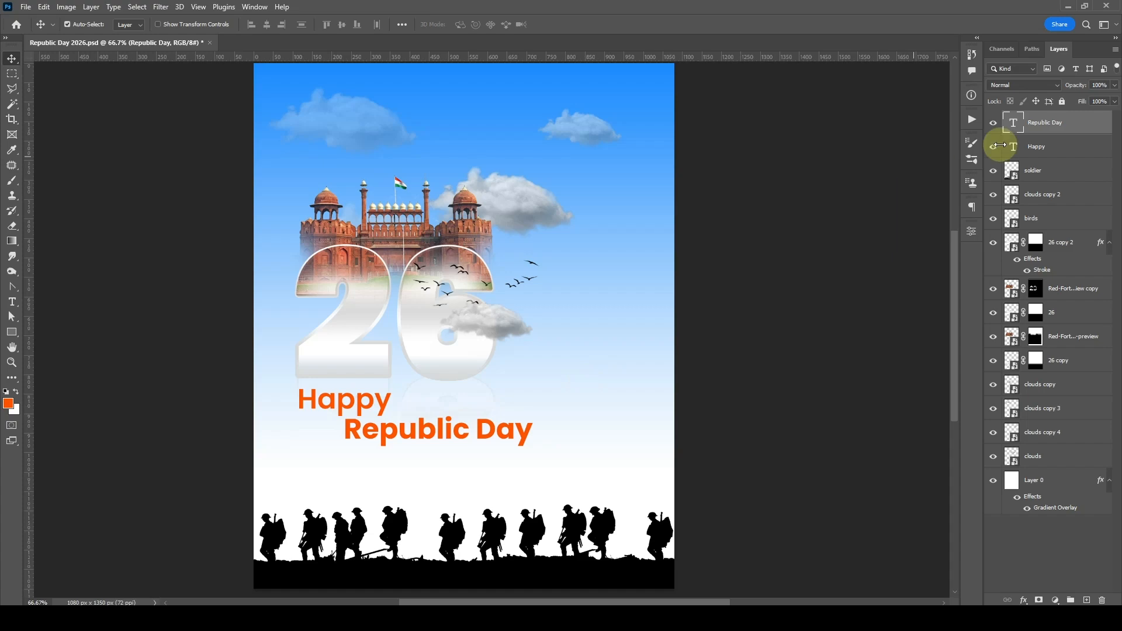
Recolour only the word Republic with the green 0d8c52 sampled from the flag on the fort
double_click(1009, 124)
left_click(351, 431)
left_click_drag(351, 430, 476, 438)
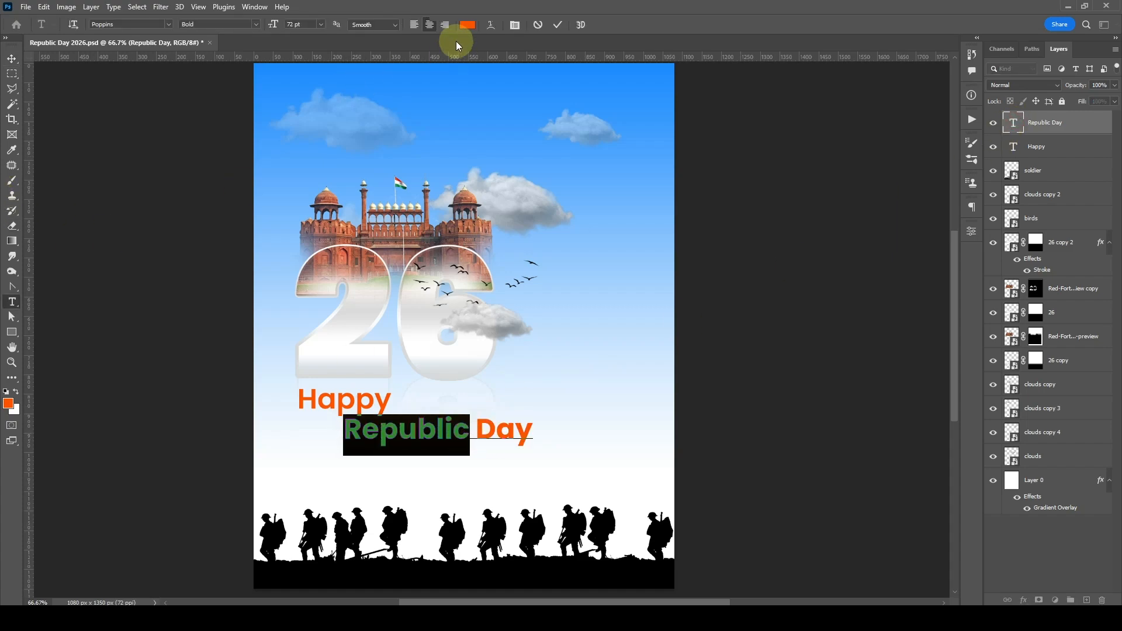
left_click(467, 25)
left_click(400, 184)
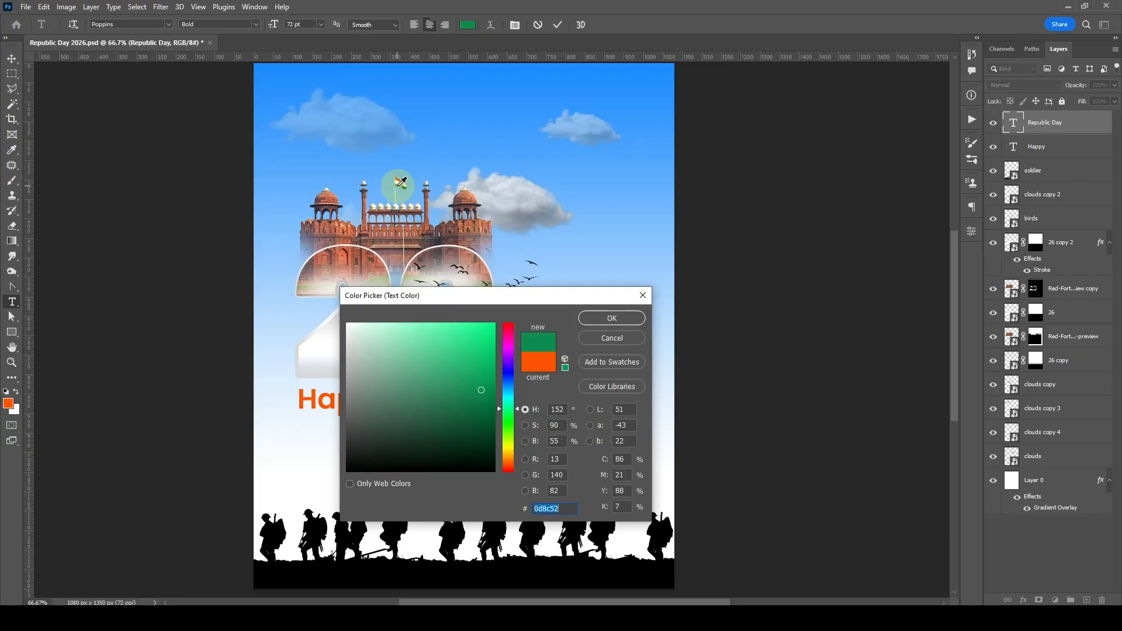
left_click(608, 318)
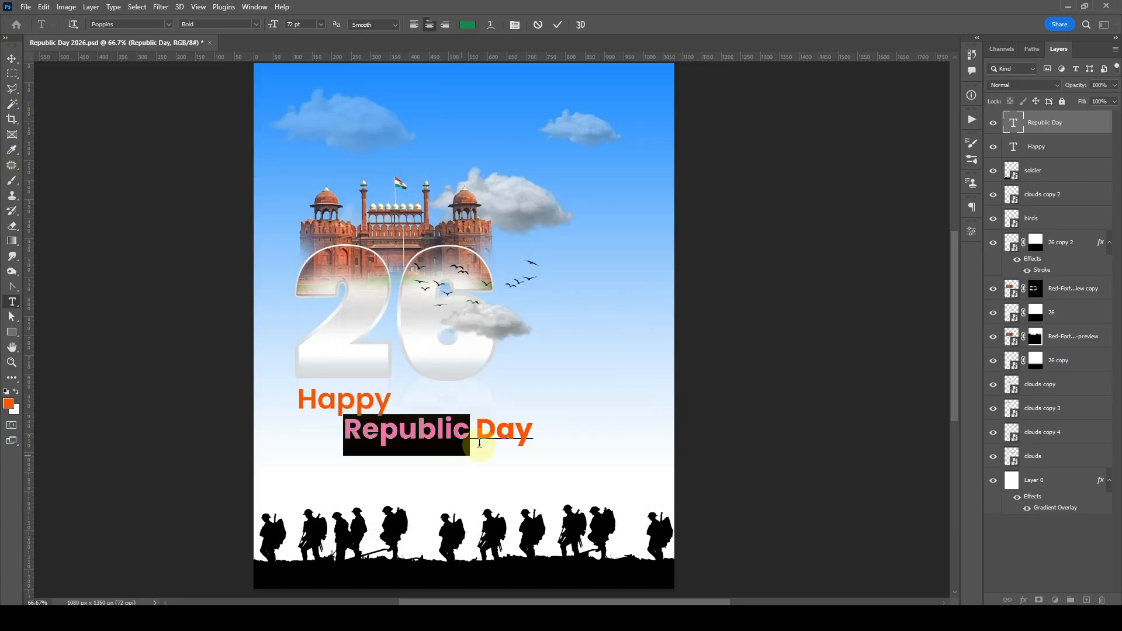
Recolour the word Day dark blue and nudge the Republic Day text slightly to the right
left_click_drag(480, 433, 547, 414)
left_click(467, 25)
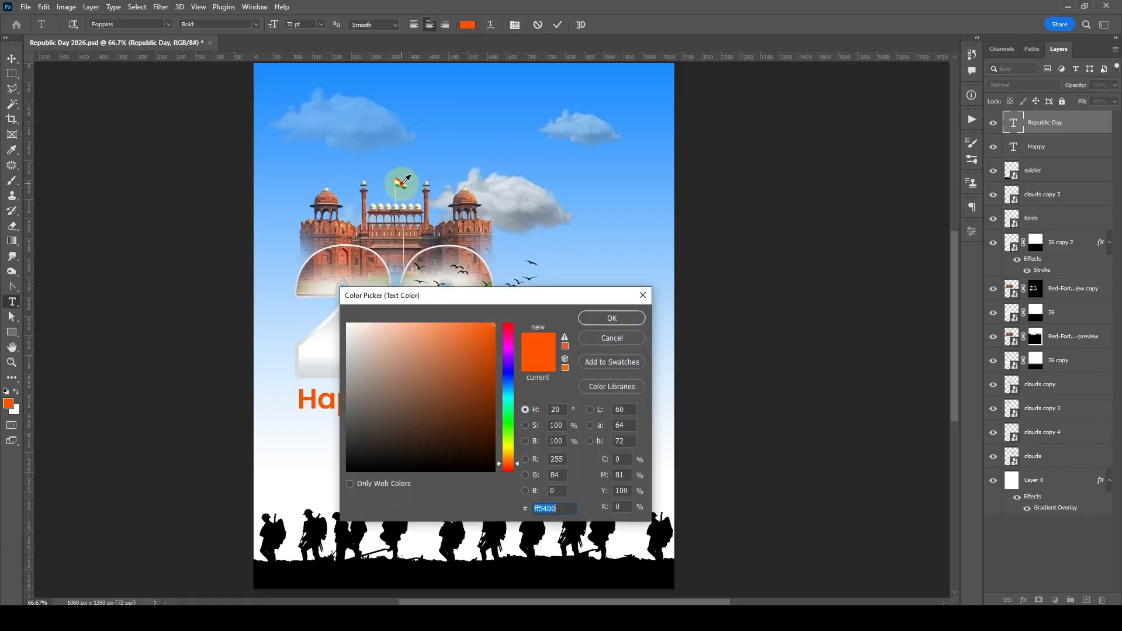
left_click(402, 182)
left_click_drag(506, 390, 507, 385)
left_click(484, 401)
left_click(612, 318)
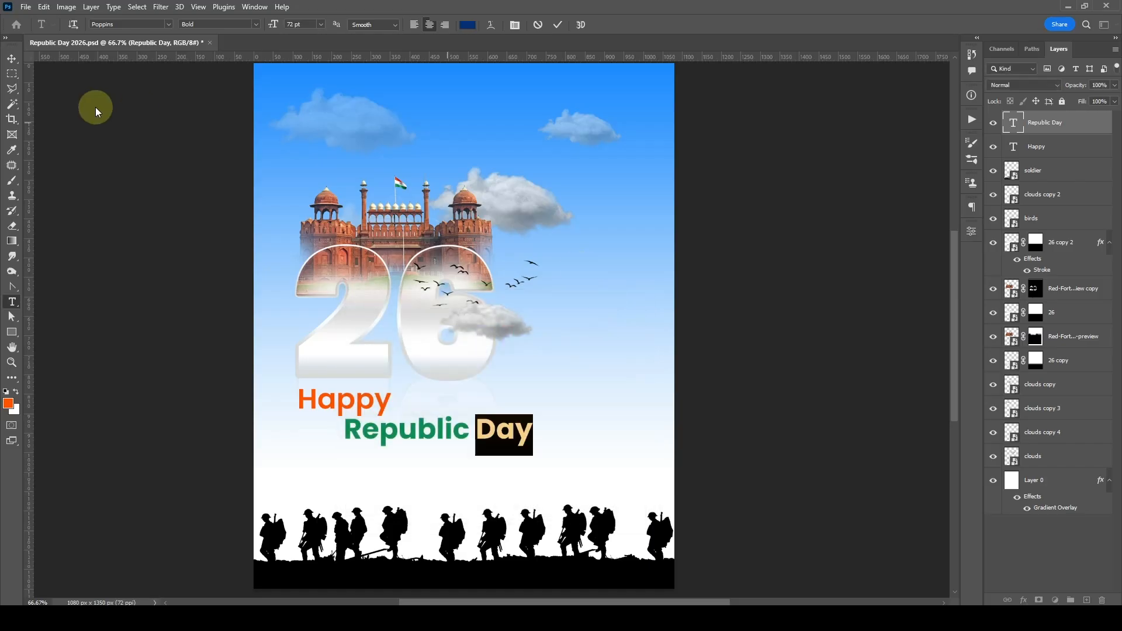
left_click(12, 59)
left_click_drag(418, 439, 420, 439)
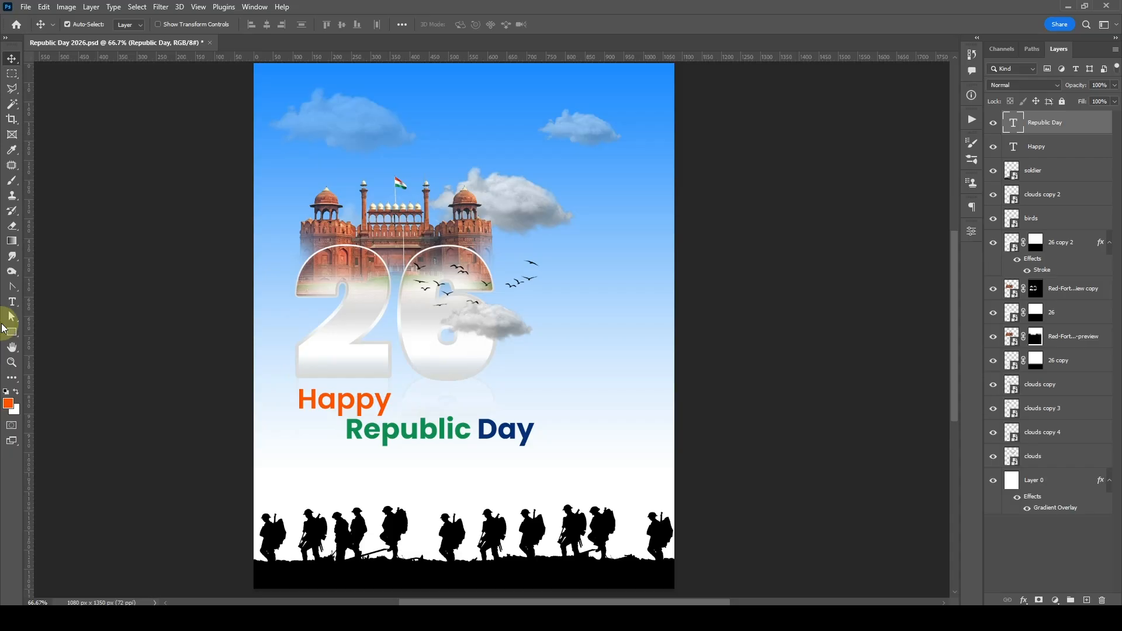
Add a separate text "January" beside the lower right of the 26
left_click(11, 302)
left_click(514, 359)
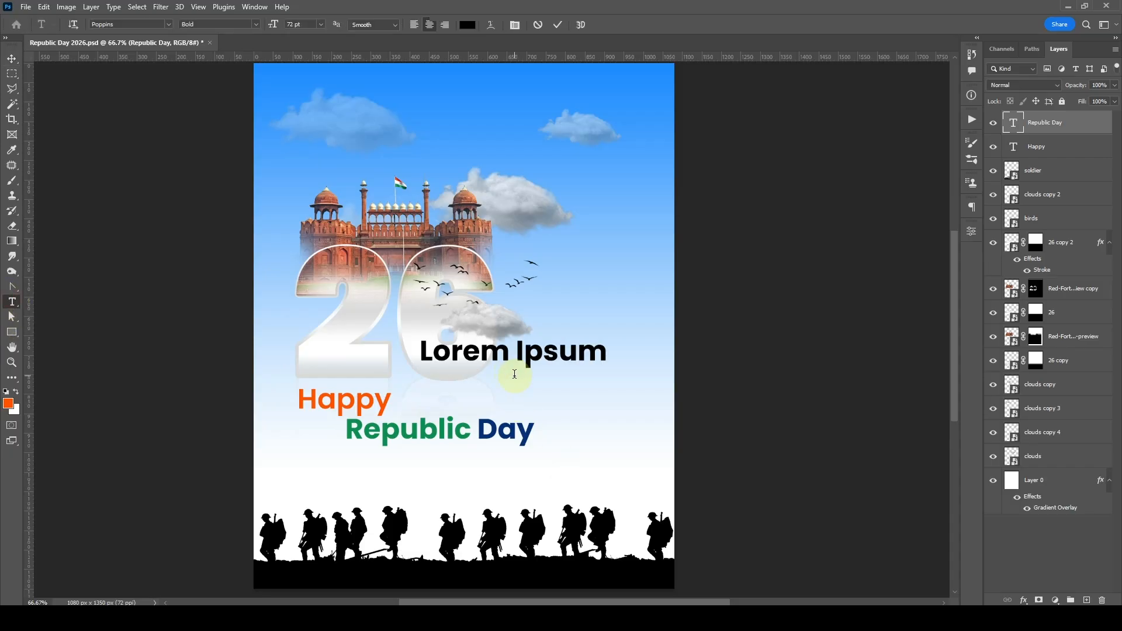
type("H")
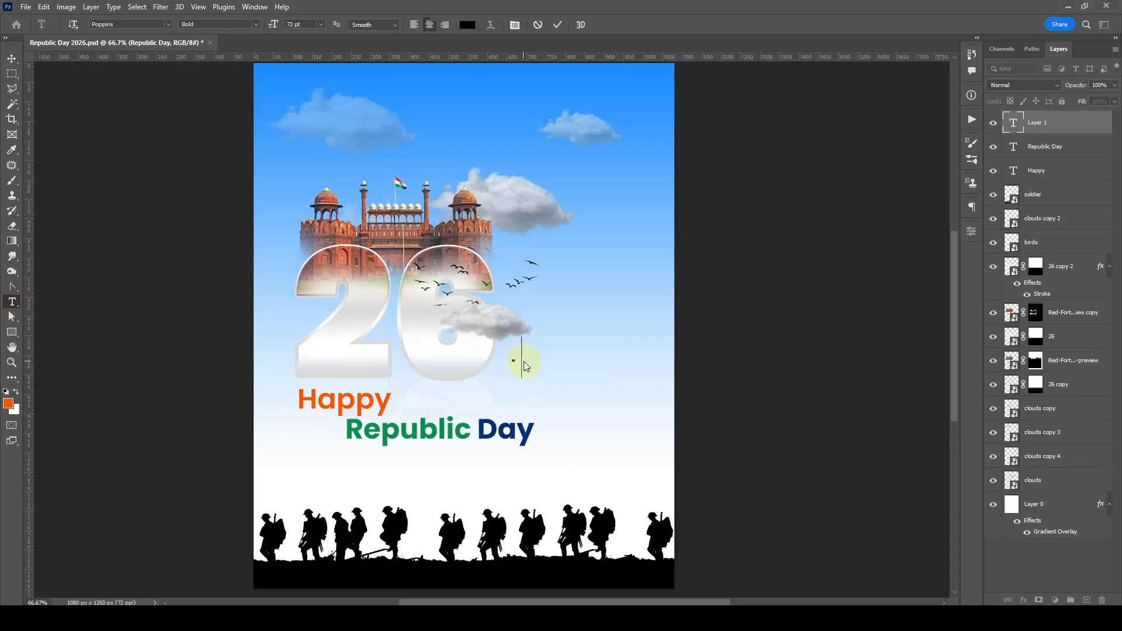
type("anuary")
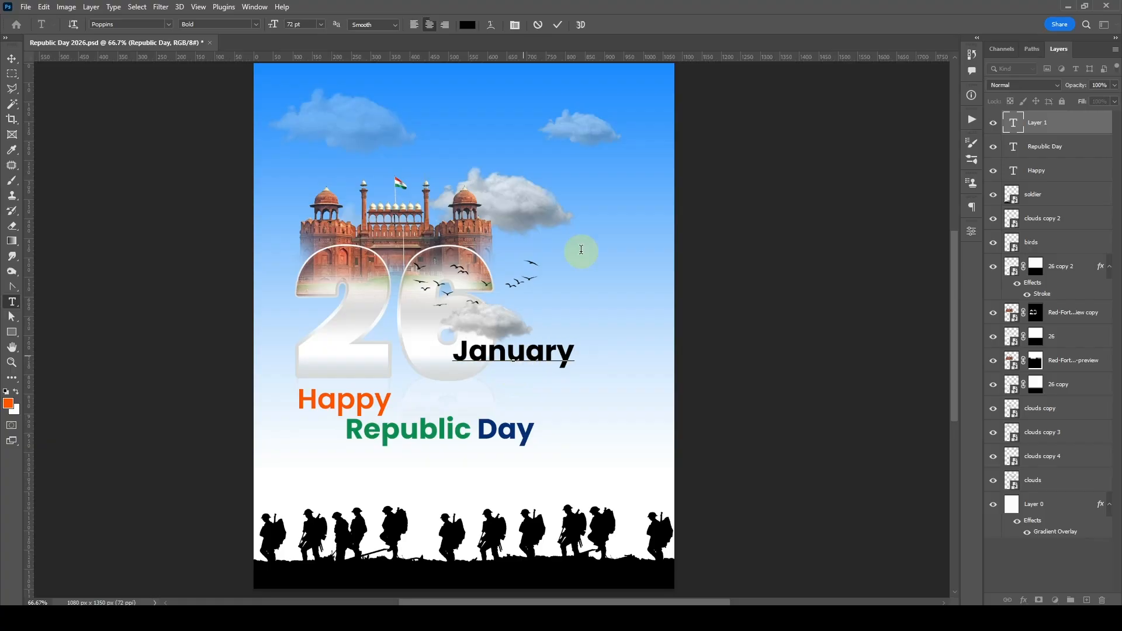
Recolour the January text with the orange ff5400 sampled from the Happy text
left_click_drag(469, 347, 556, 320)
left_click(466, 25)
left_click_drag(509, 468, 508, 461)
left_click(315, 393)
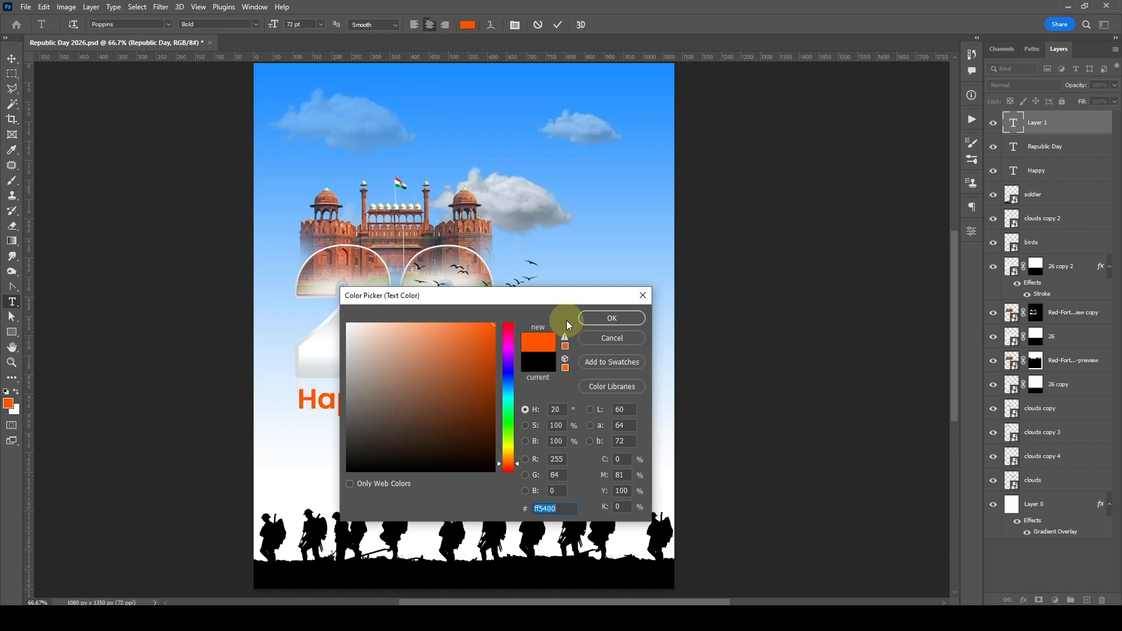
left_click(612, 318)
Set the January text to 60 pt and place it across the base of the 26, just above Happy
left_click(321, 24)
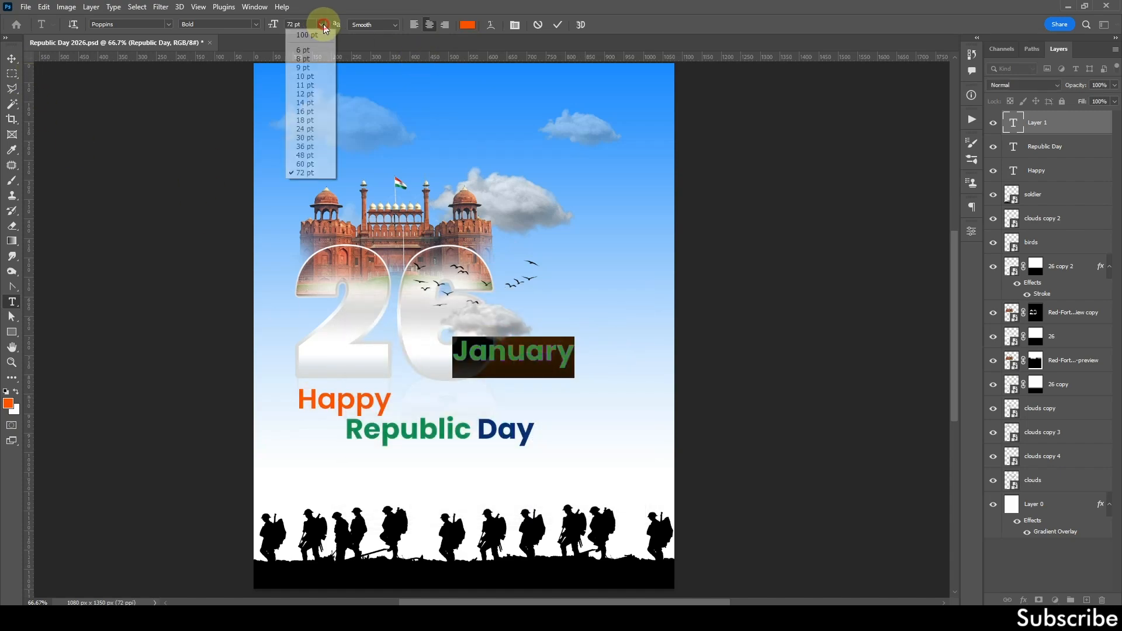
left_click(301, 166)
left_click(12, 58)
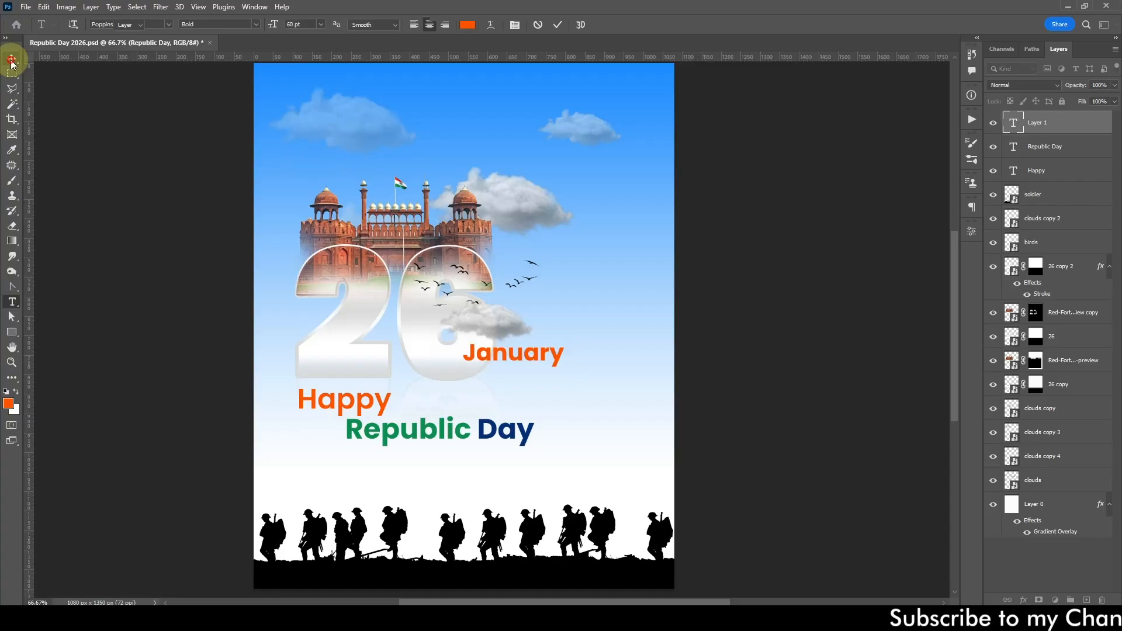
left_click_drag(521, 362, 402, 377)
Add a 4 px outside grey-white gradient stroke and a drop shadow with default settings to the January text
left_click(1023, 600)
left_click(1042, 513)
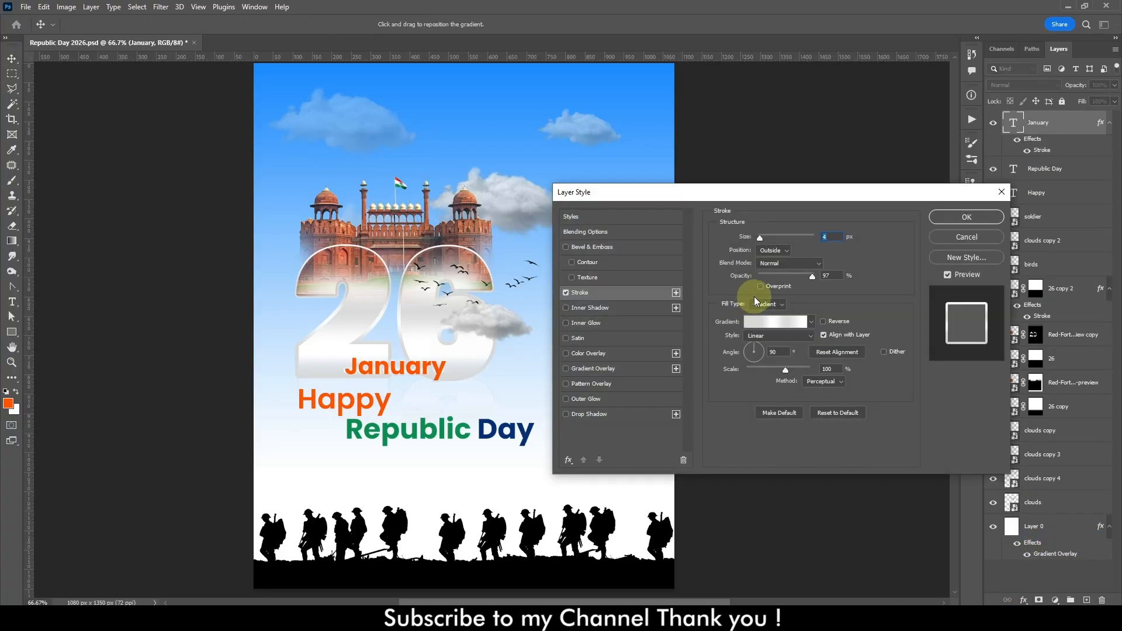
left_click(579, 413)
left_click(840, 401)
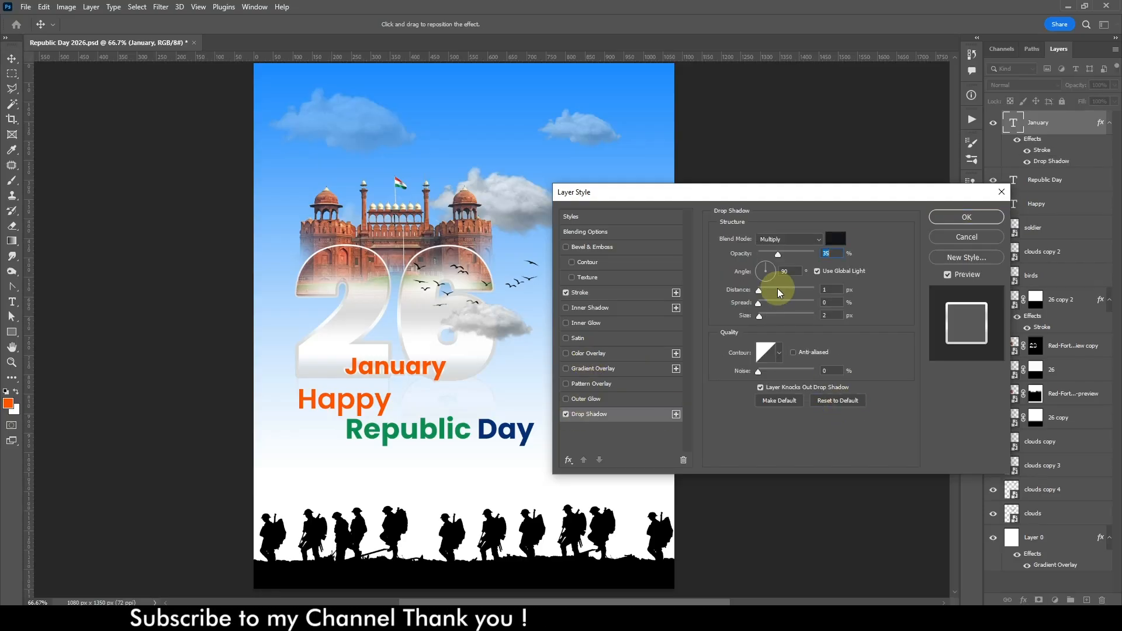
Set the January text's drop shadow to 56% opacity, 135° angle, 6 px distance, 9% spread and 21 px size
left_click_drag(763, 290, 780, 254)
left_click_drag(759, 317, 761, 290)
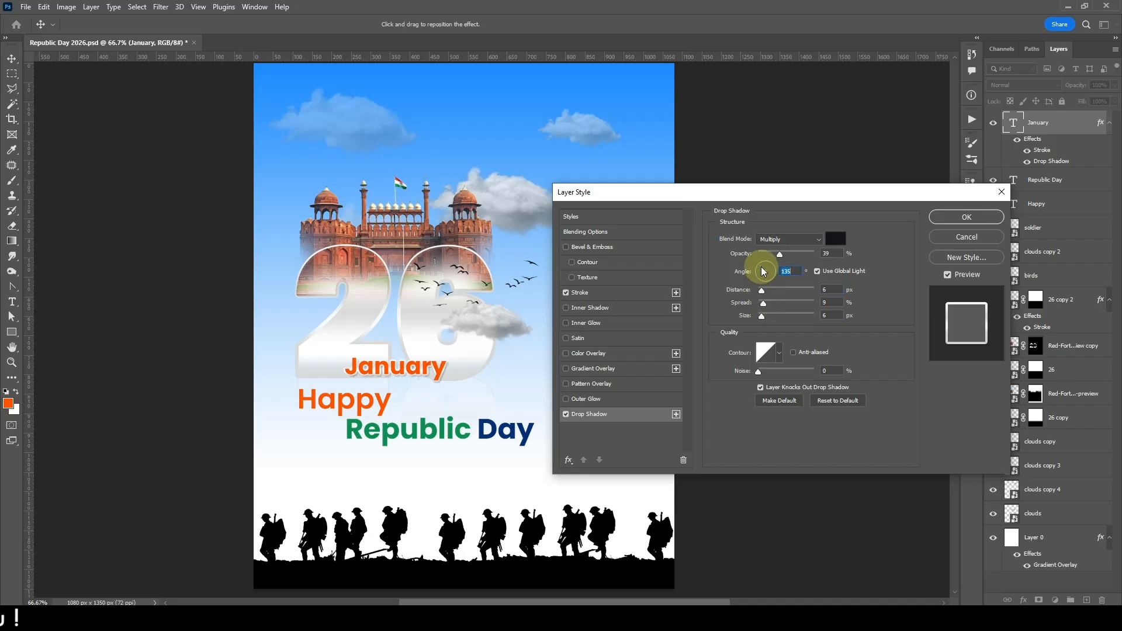
left_click(766, 317)
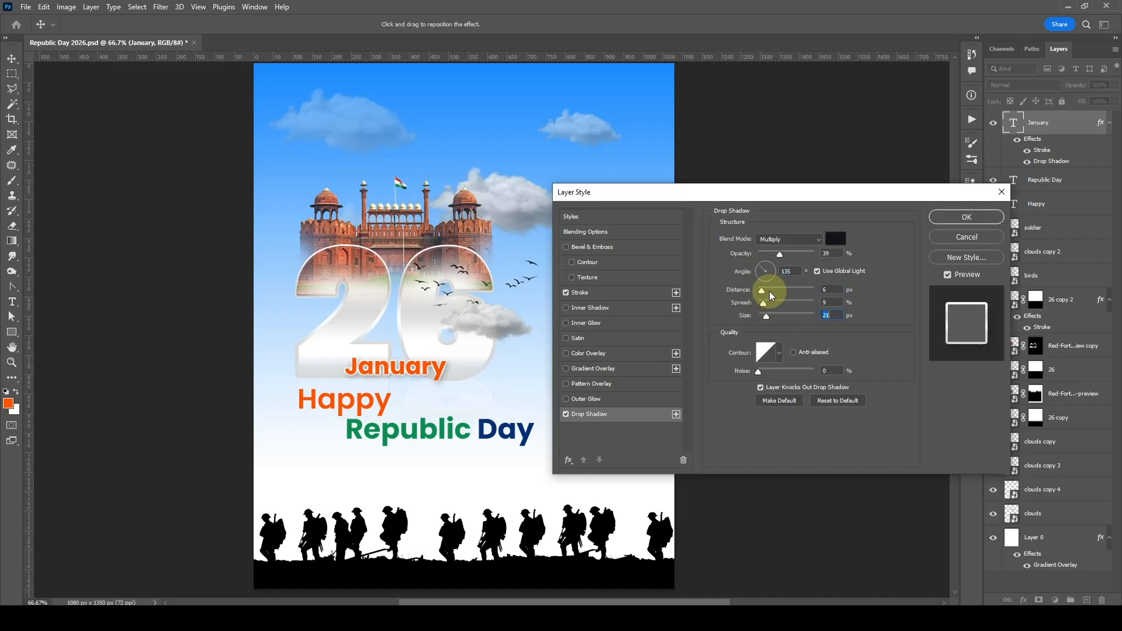
left_click(790, 254)
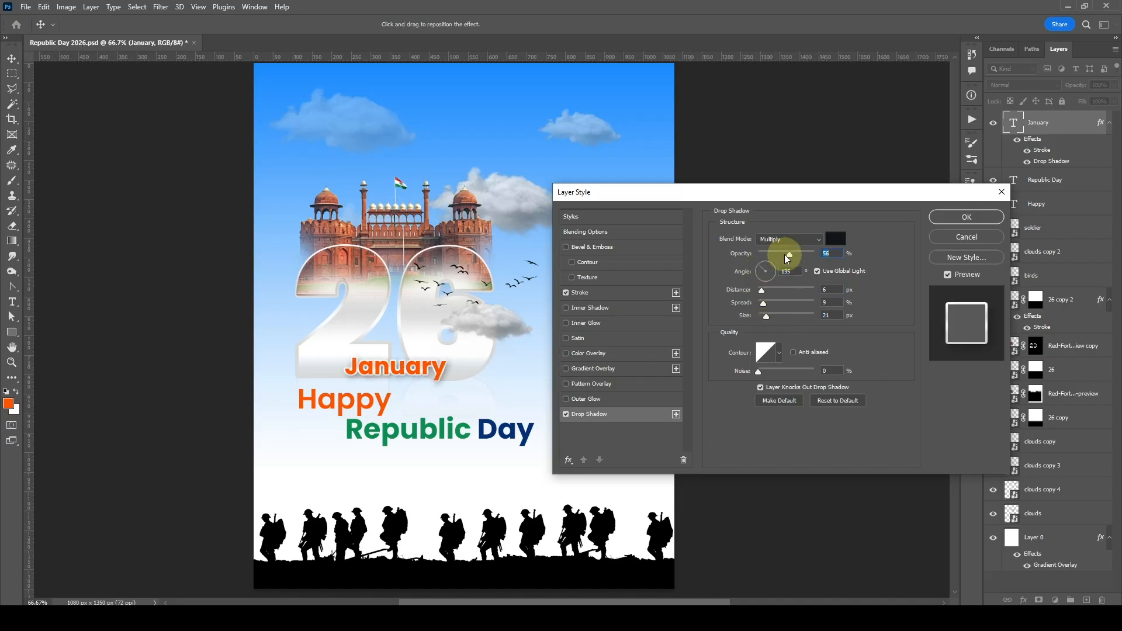
left_click(959, 221)
Convert the January text to all caps and set its size to 72 pt
double_click(1011, 122)
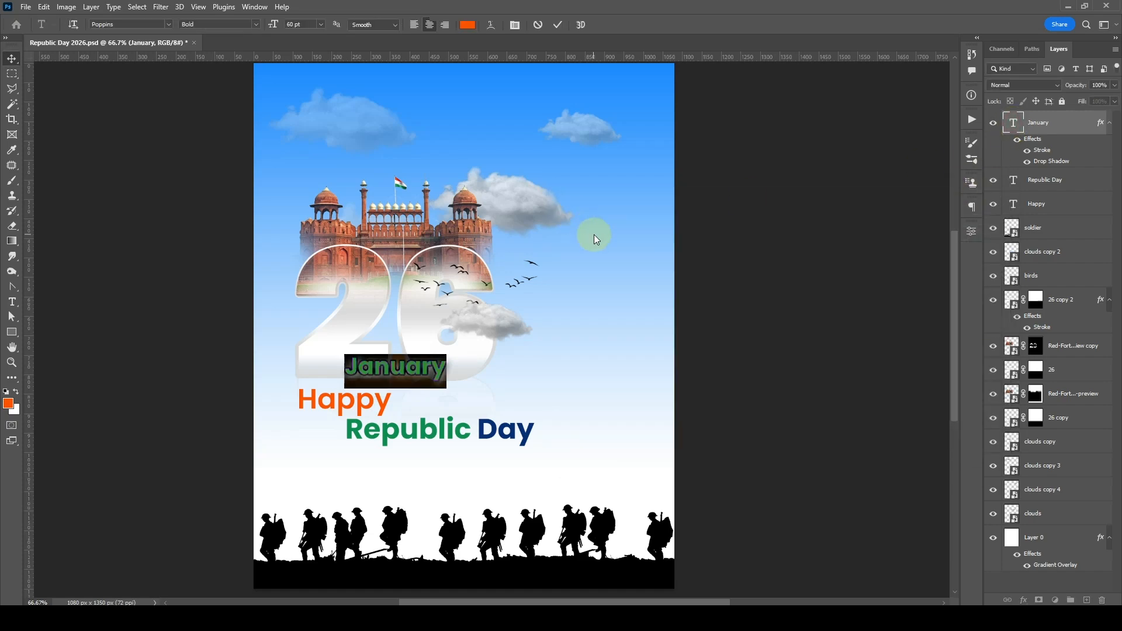
left_click(525, 27)
left_click(102, 248)
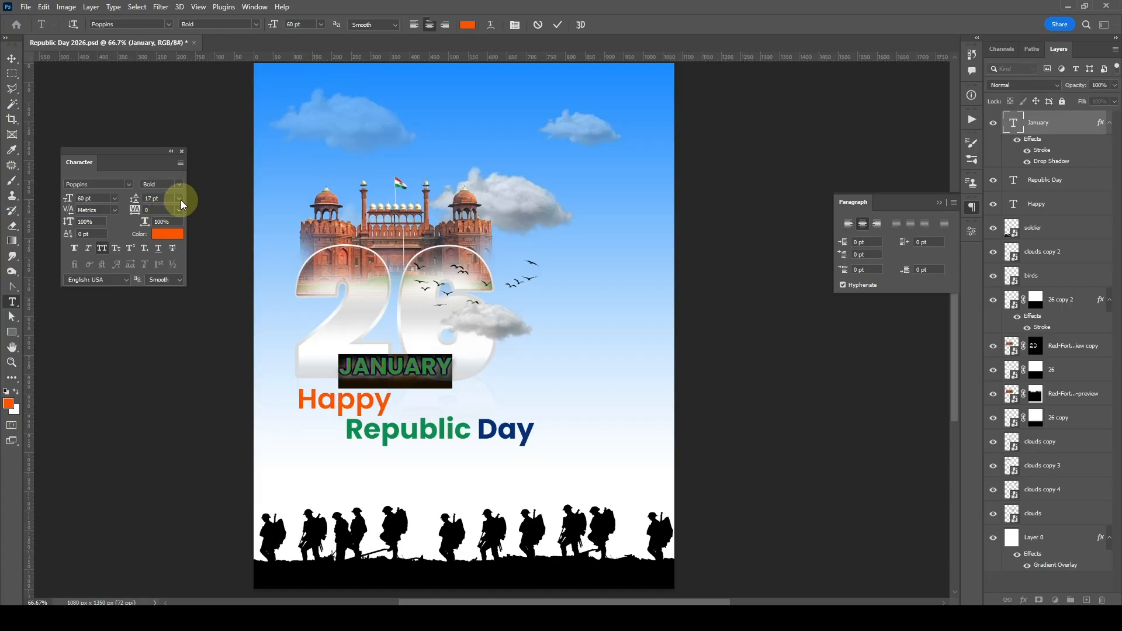
left_click(321, 25)
left_click(300, 176)
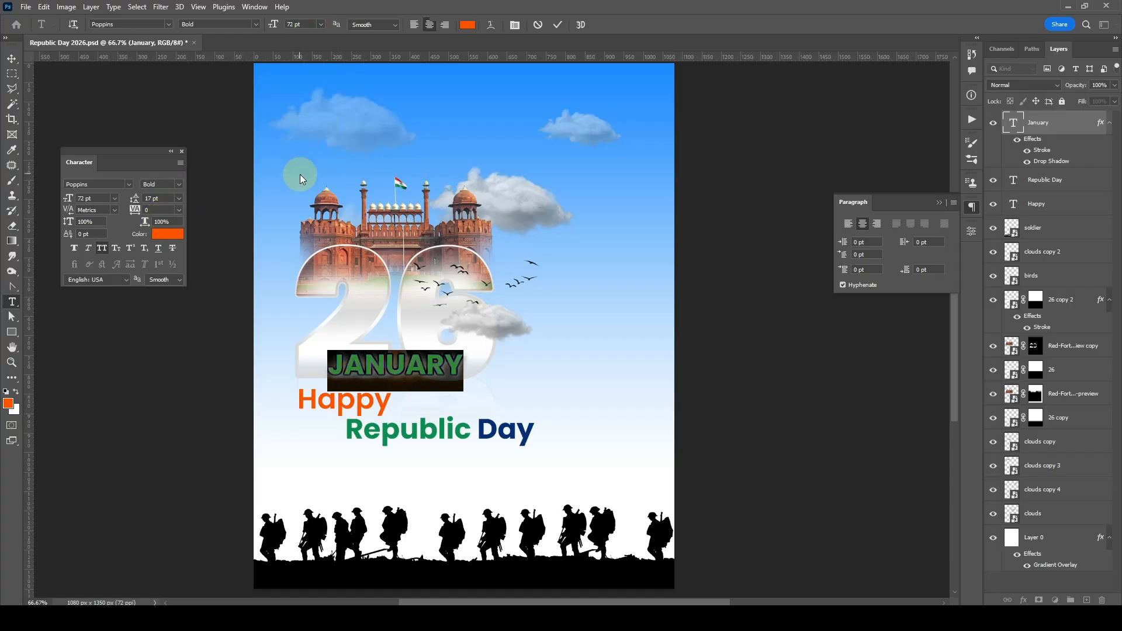
left_click(11, 61)
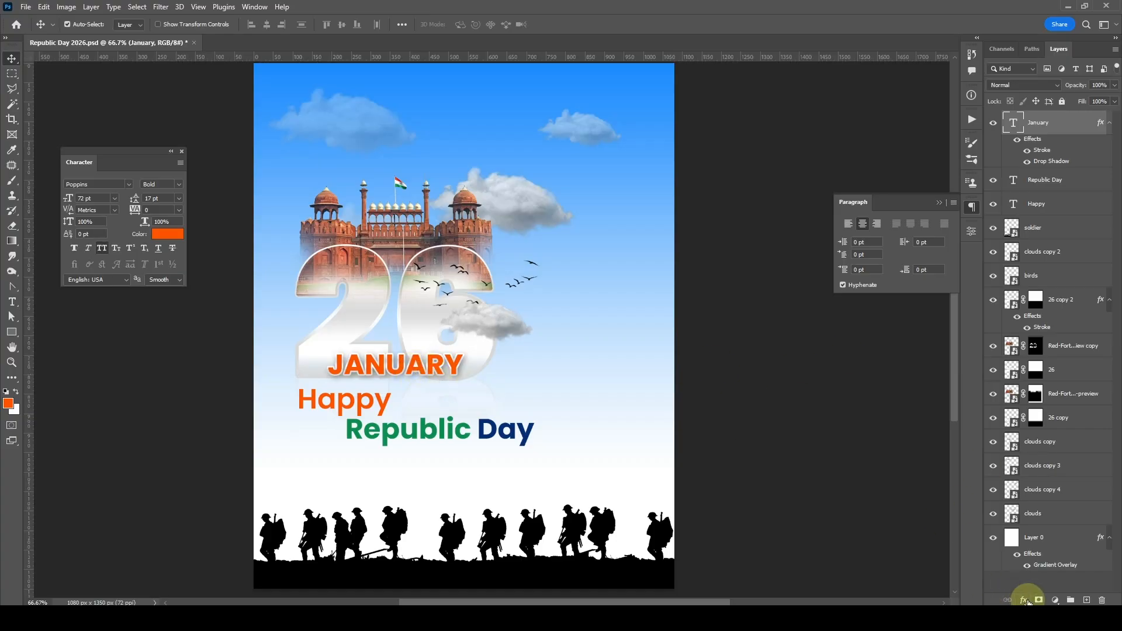
Add a gradient overlay to the January text, remove its extra inner stops, and colour the first stop with the orange sampled from Happy
left_click(1023, 600)
left_click(1041, 564)
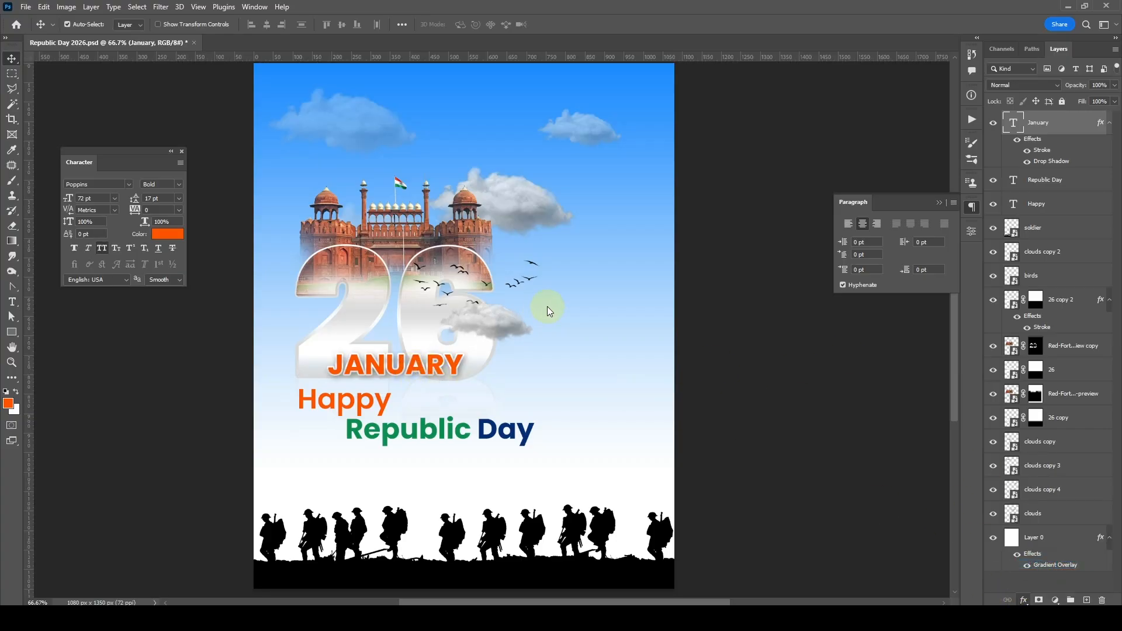
left_click(783, 265)
left_click_drag(924, 479, 922, 514)
left_click_drag(870, 475, 859, 515)
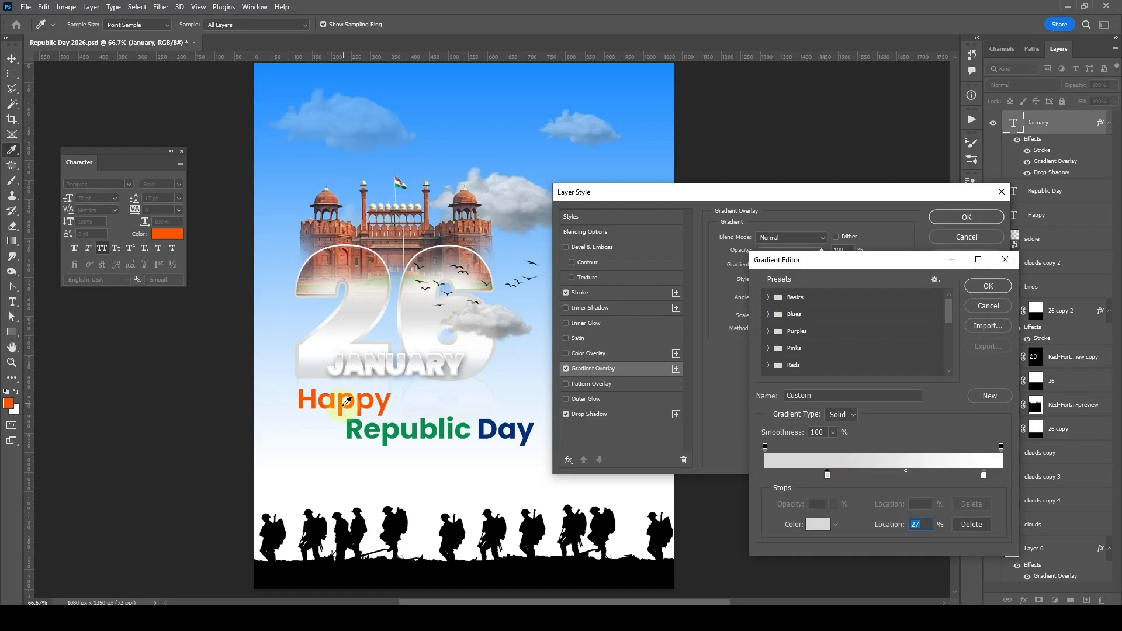
left_click(343, 403)
Complete the tricolour gradient with a duplicated white middle stop and an end stop in Republic's green, spacing the stops for an even blend
left_click_drag(985, 478, 896, 478)
left_click(987, 476)
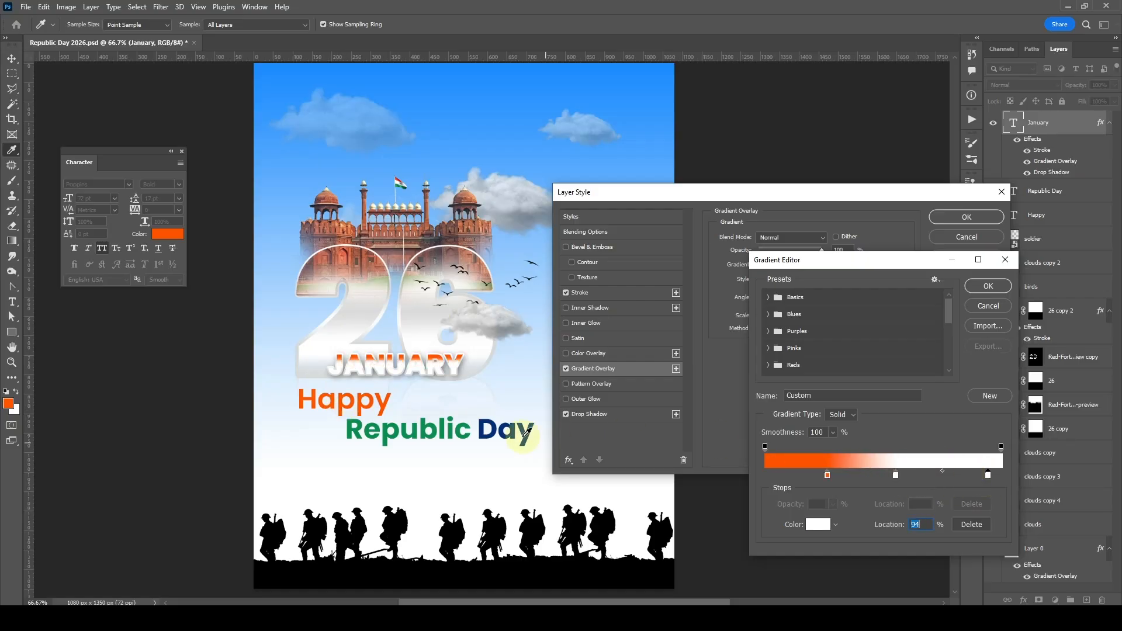
left_click(427, 419)
left_click_drag(826, 474, 796, 478)
left_click_drag(987, 475, 947, 472)
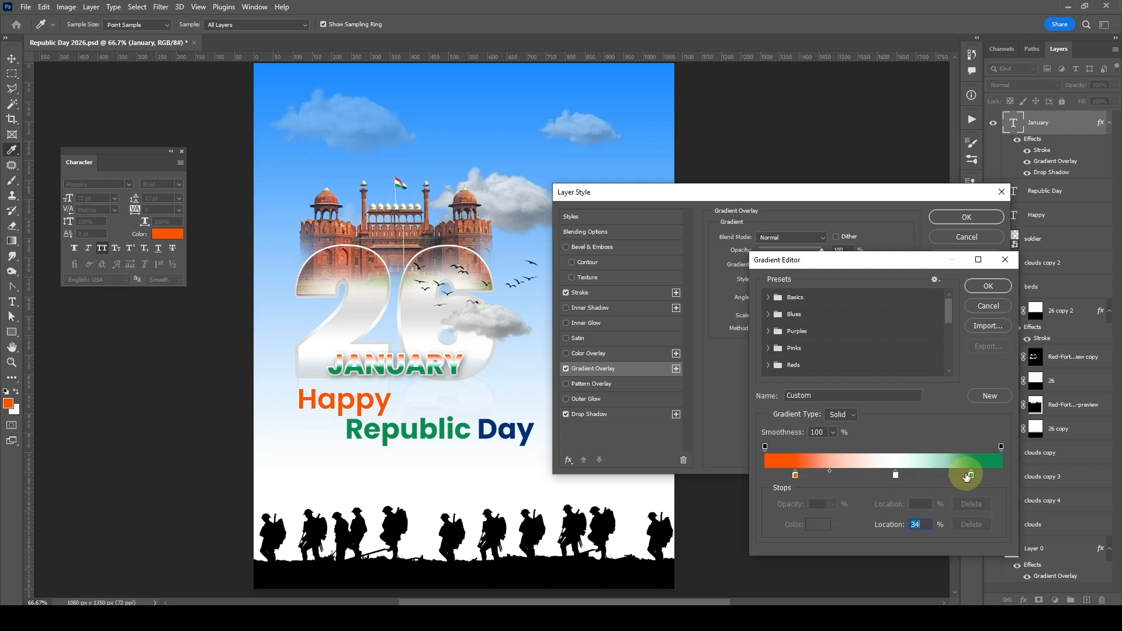
left_click_drag(900, 479, 946, 471)
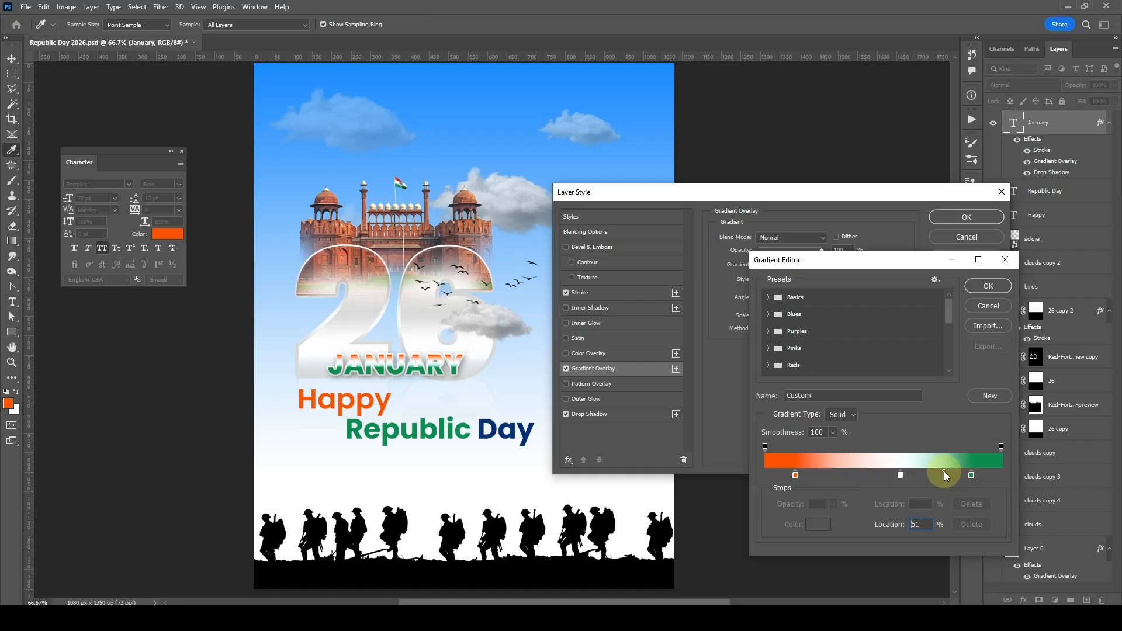
Accept the tricolour gradient, scale the overlay to 97%, and shift it slightly downward on the January text
left_click(987, 286)
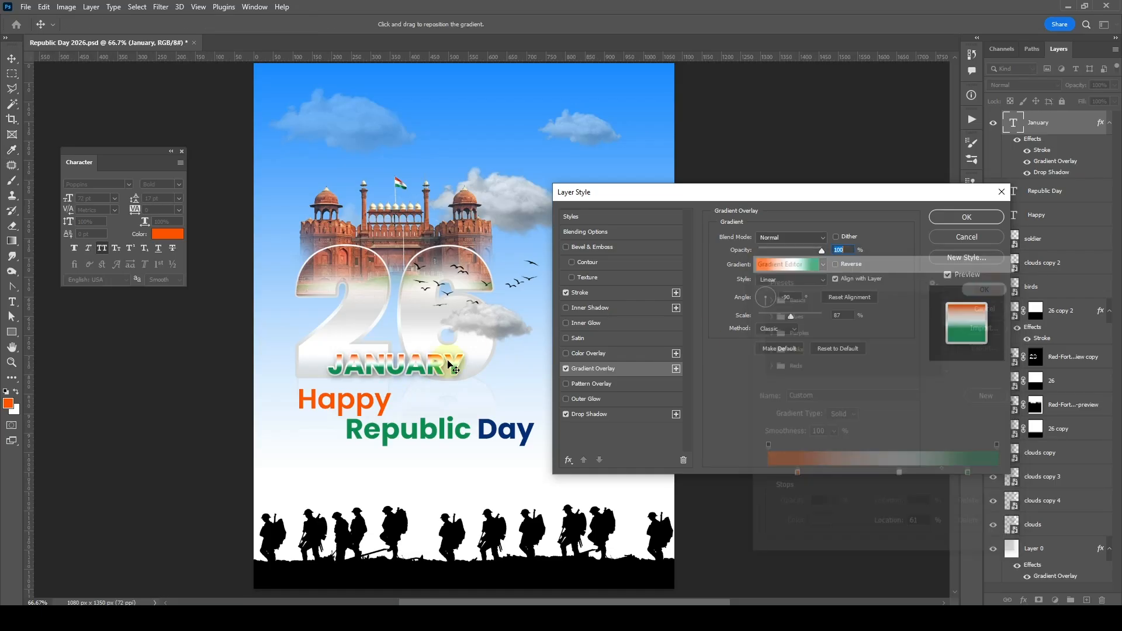
left_click_drag(790, 316, 796, 316)
left_click_drag(380, 360, 380, 365)
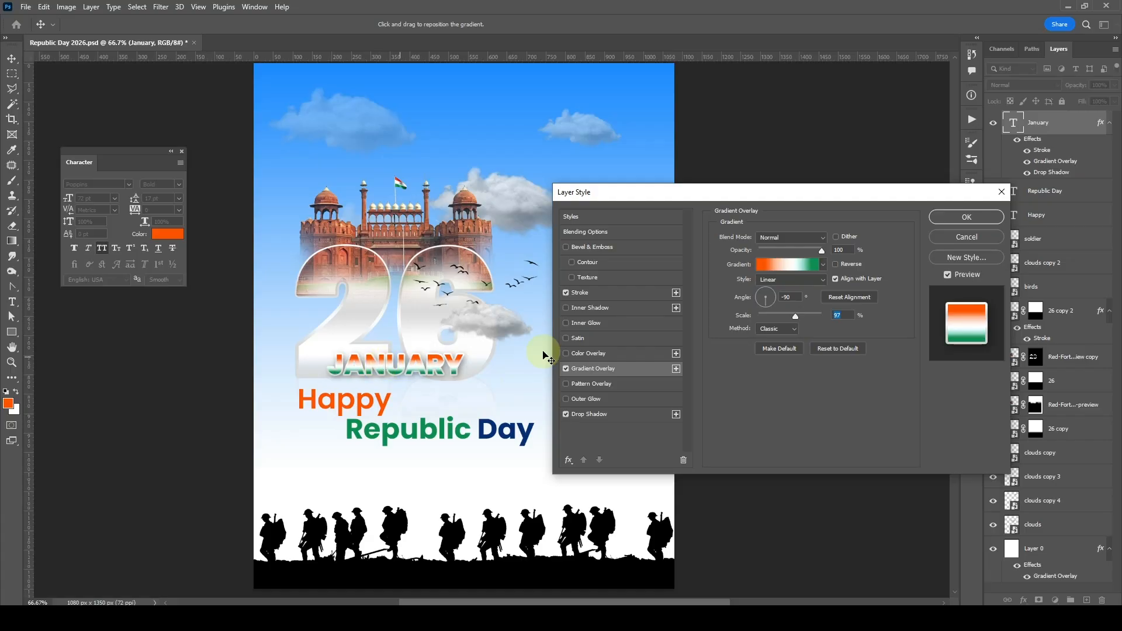
Change the January text's stroke to a solid white colour fill with a size of 3 px
left_click(577, 293)
left_click(833, 236)
key("Down")
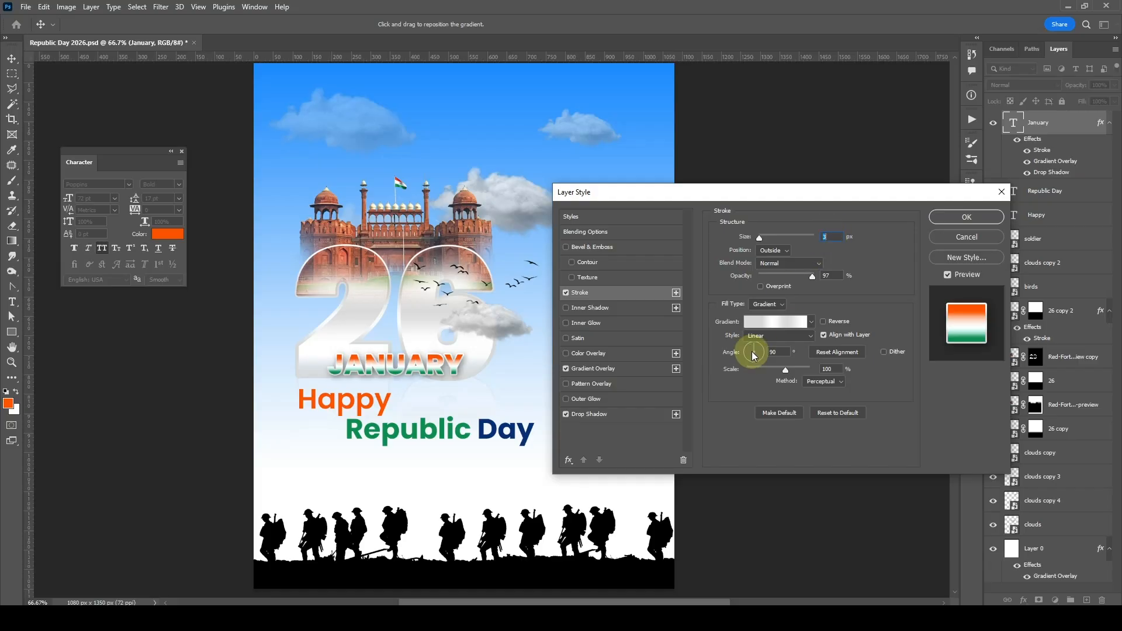
left_click(810, 321)
left_click(782, 305)
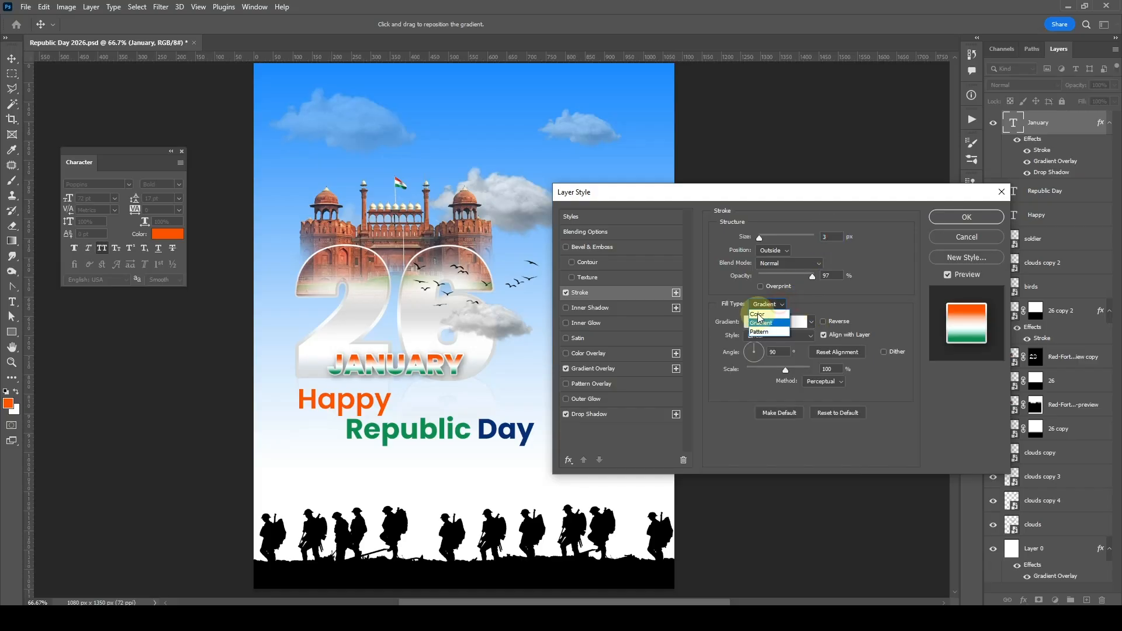
left_click(765, 319)
left_click(823, 236)
key("Up")
key("Down")
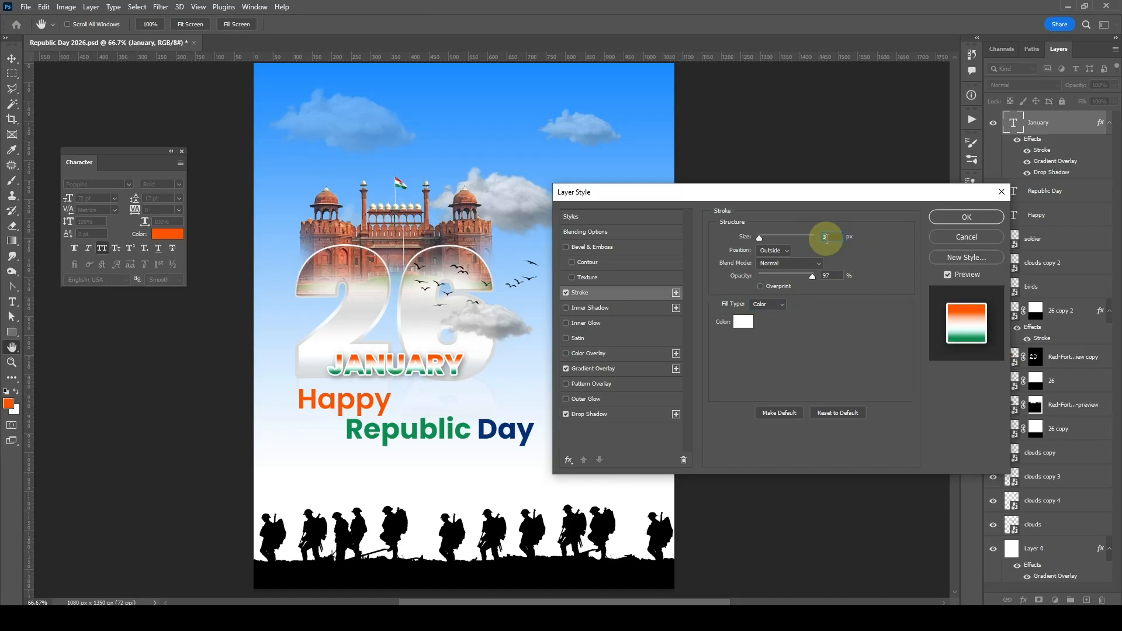
Tighten the January text's drop shadow to 6 px size and 6 px distance, and apply the layer style
left_click(590, 414)
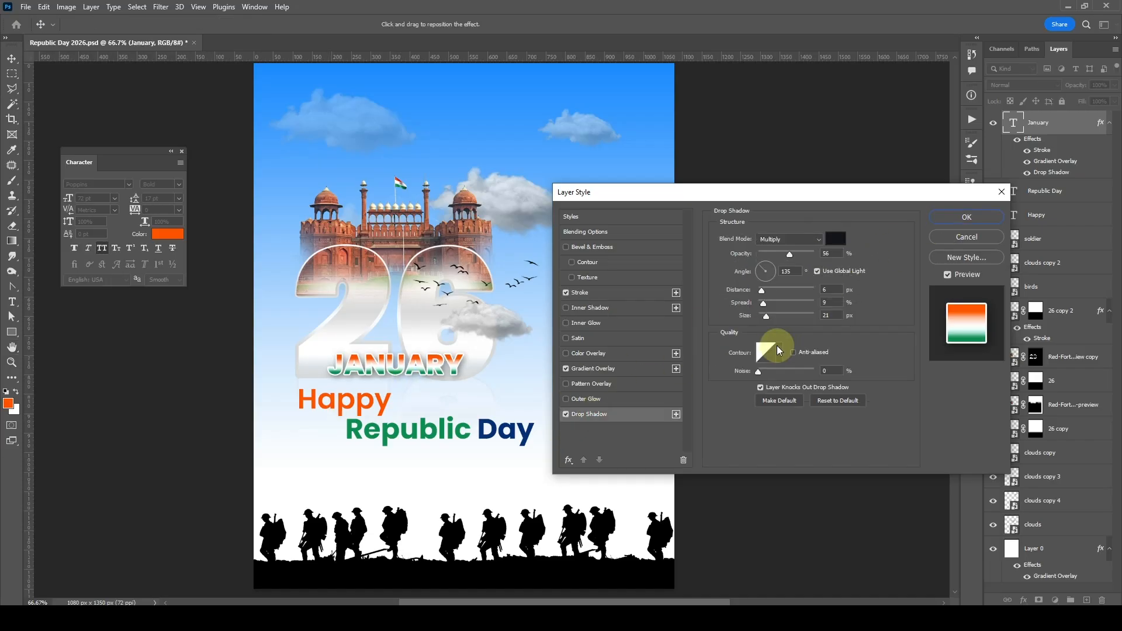
left_click_drag(764, 320, 765, 318)
left_click(824, 289)
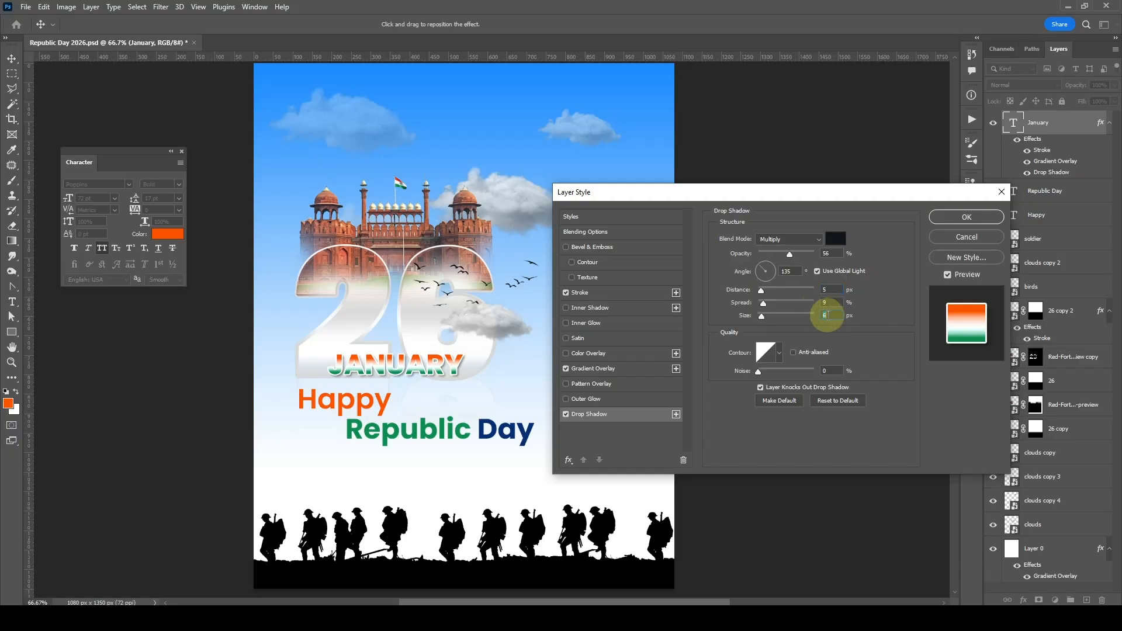
key("Up")
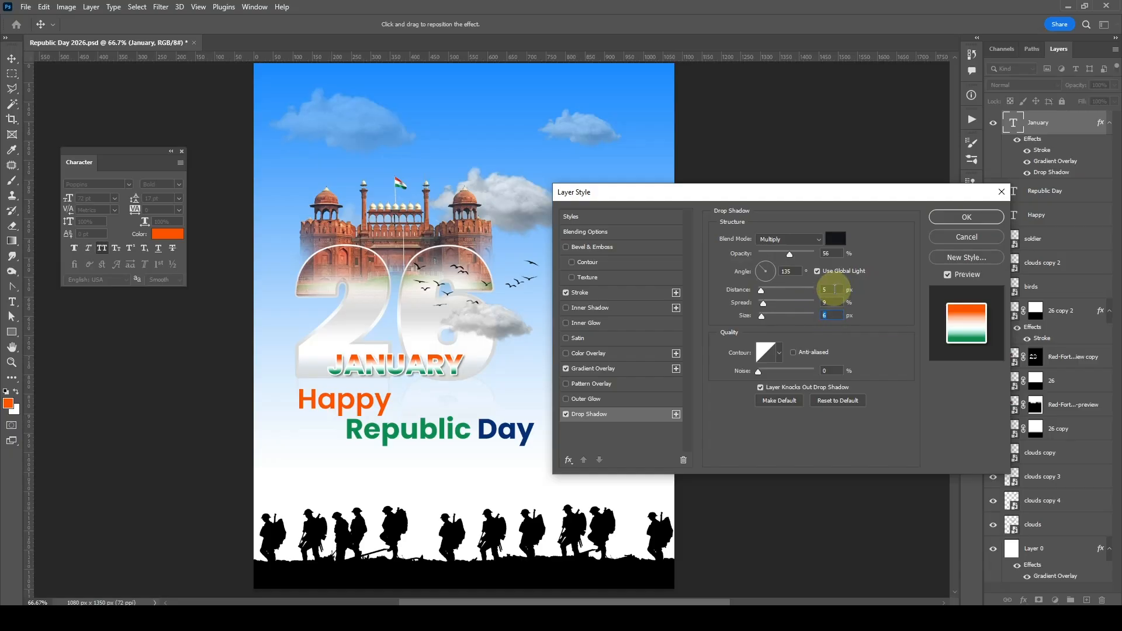
left_click(971, 219)
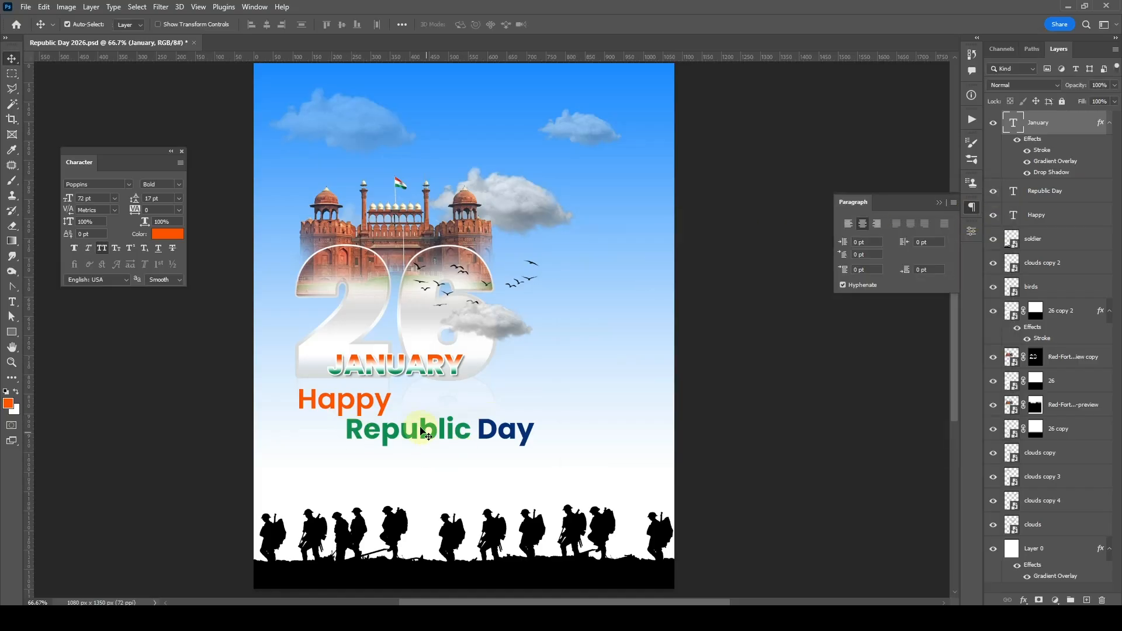
Give the Republic Day text a 3 px outside white stroke and a drop shadow with 56% opacity, 6 px distance and 6 px size
left_click(385, 409)
left_click(410, 433, "shift")
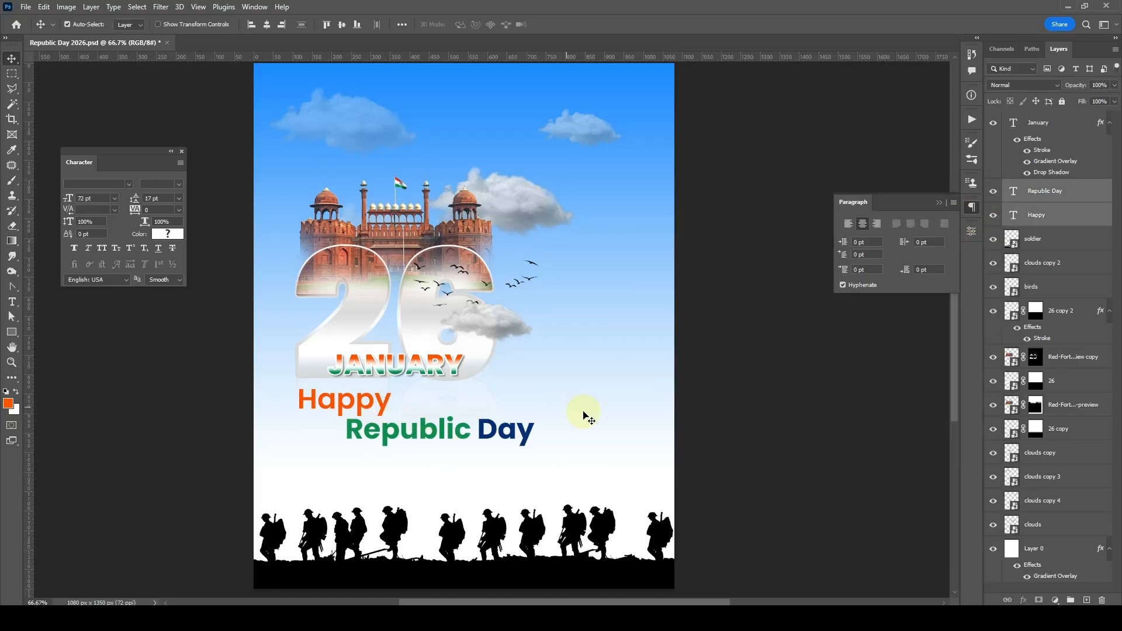
left_click(1048, 191)
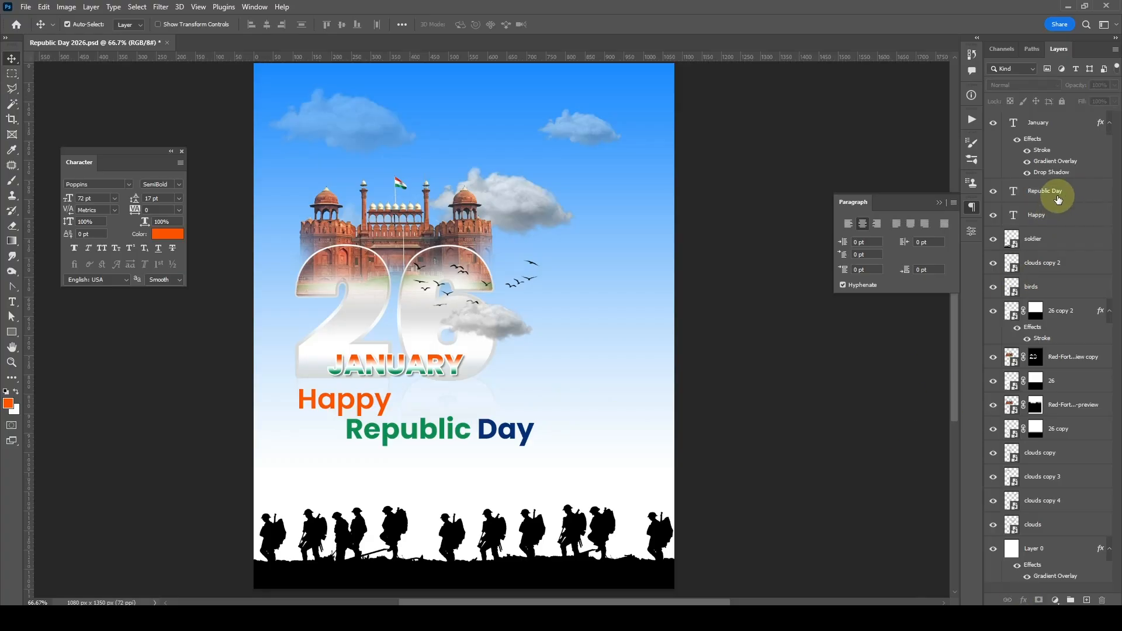
left_click(1023, 601)
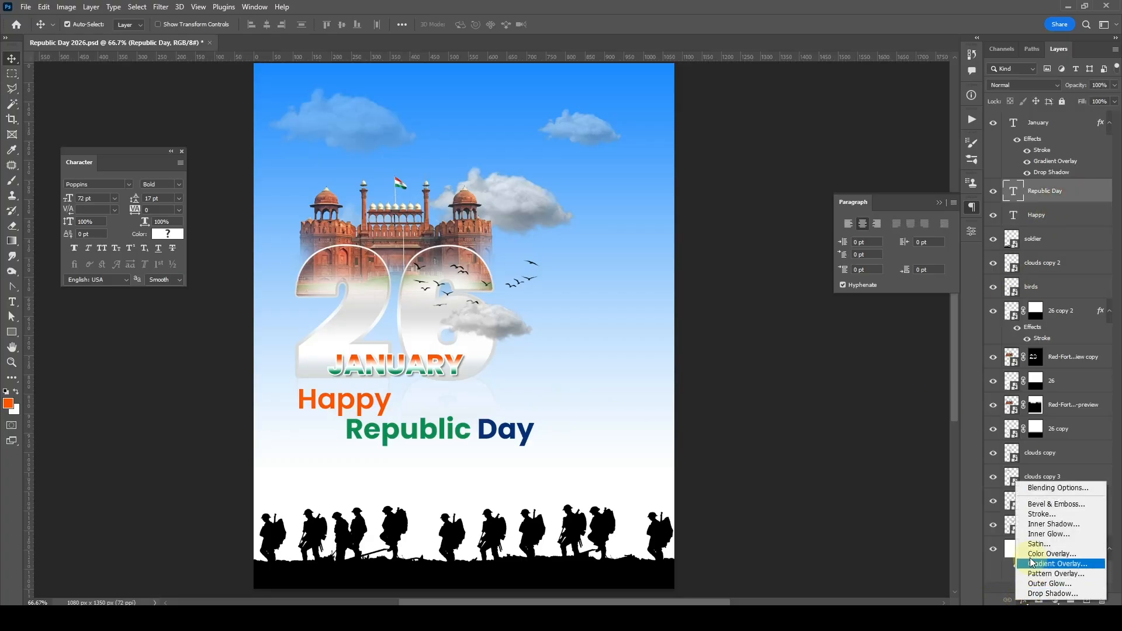
left_click(1046, 516)
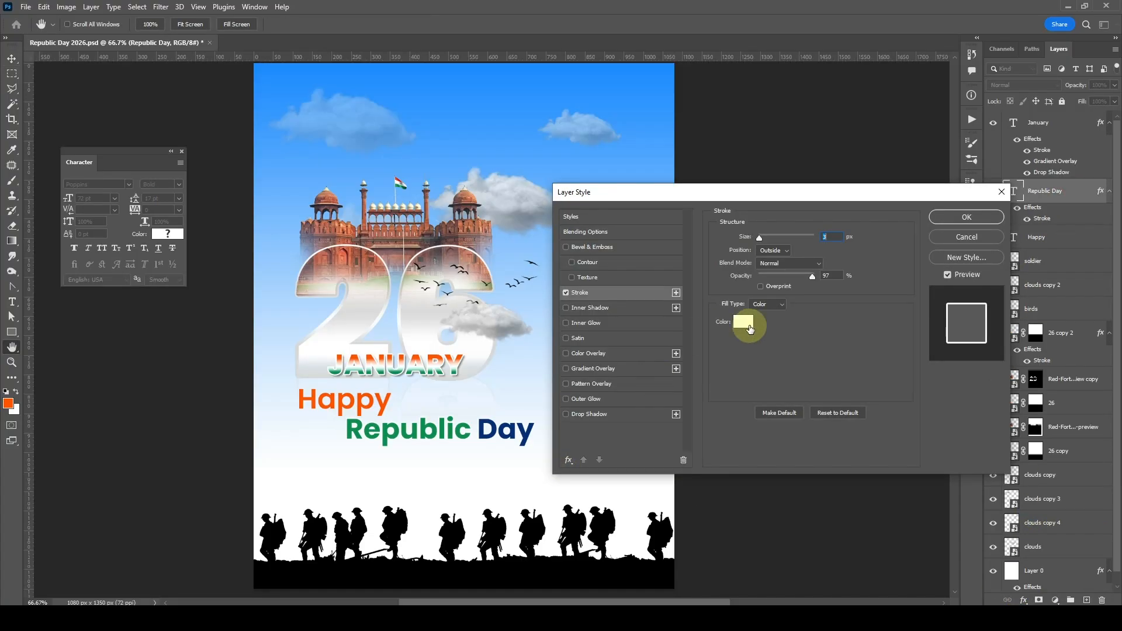
left_click(589, 415)
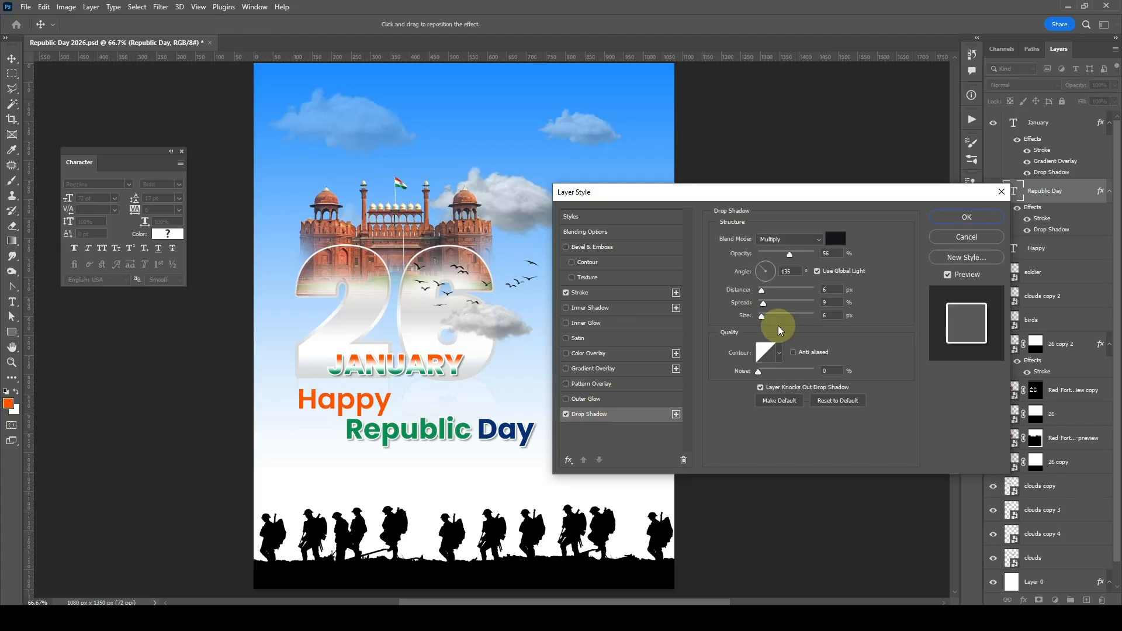
left_click(968, 217)
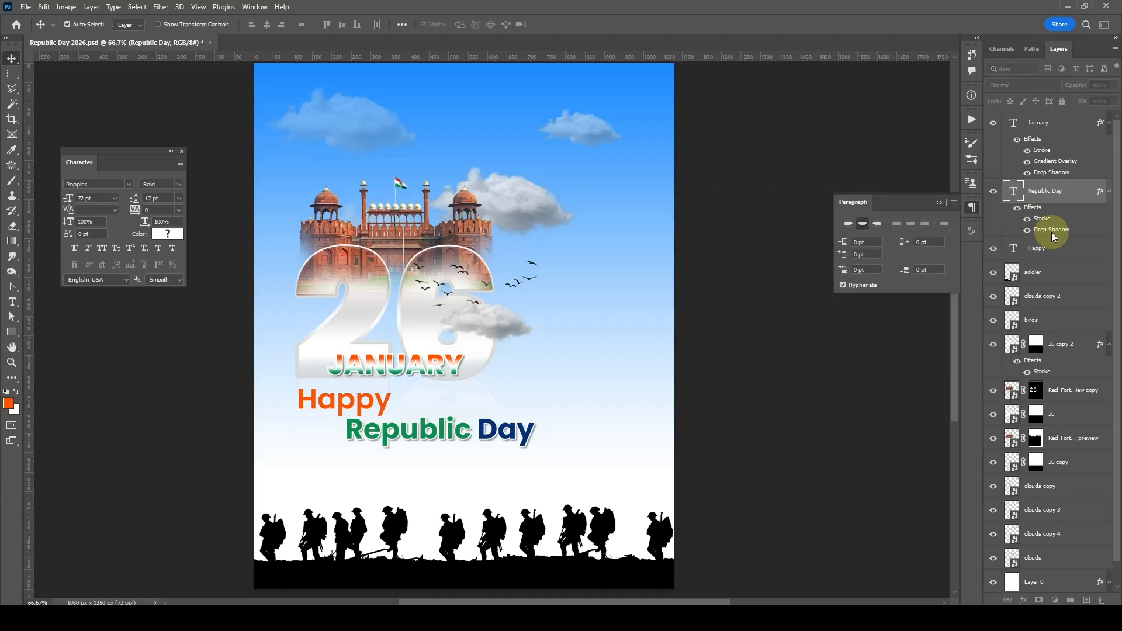
Copy the Republic Day text's layer style onto the Happy text
right_click(1053, 193)
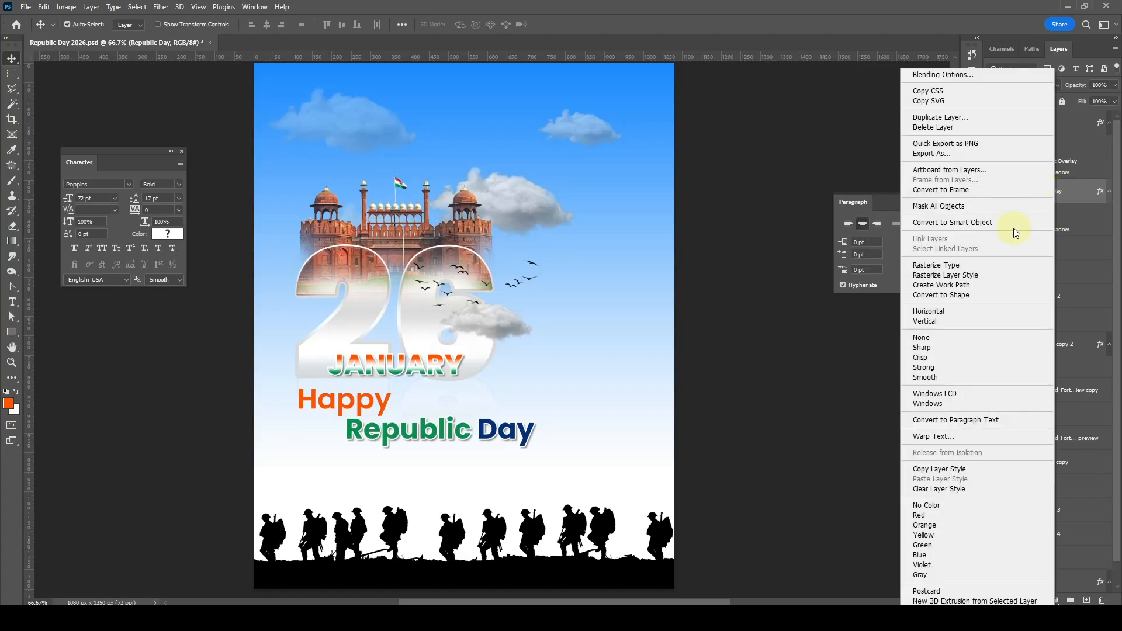
left_click(920, 472)
left_click(1034, 249)
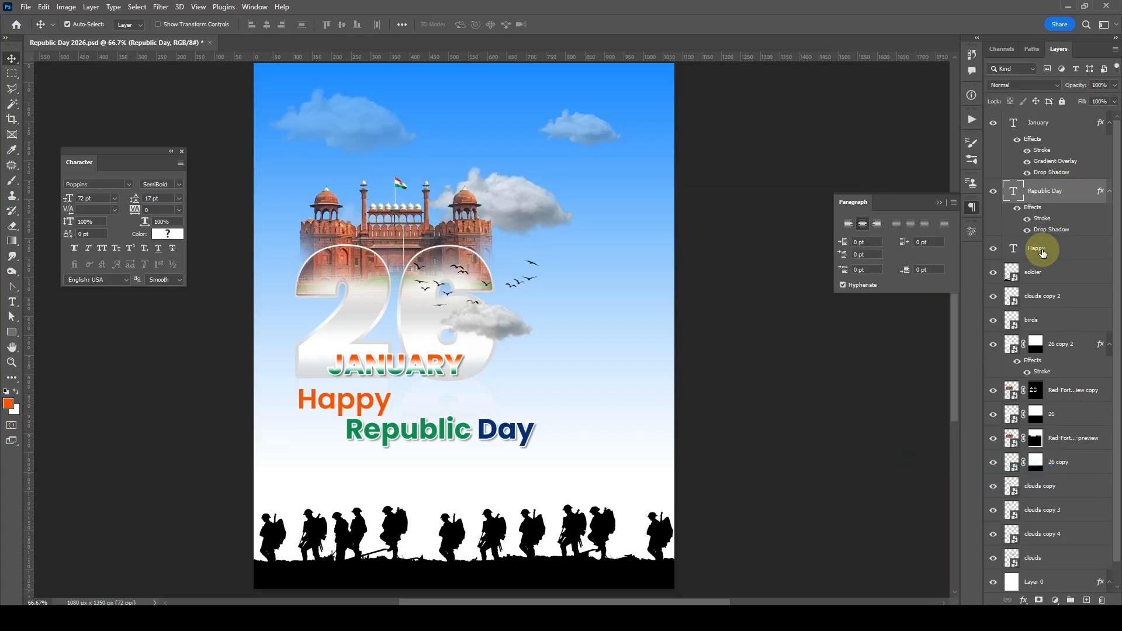
right_click(1038, 248)
left_click(935, 479)
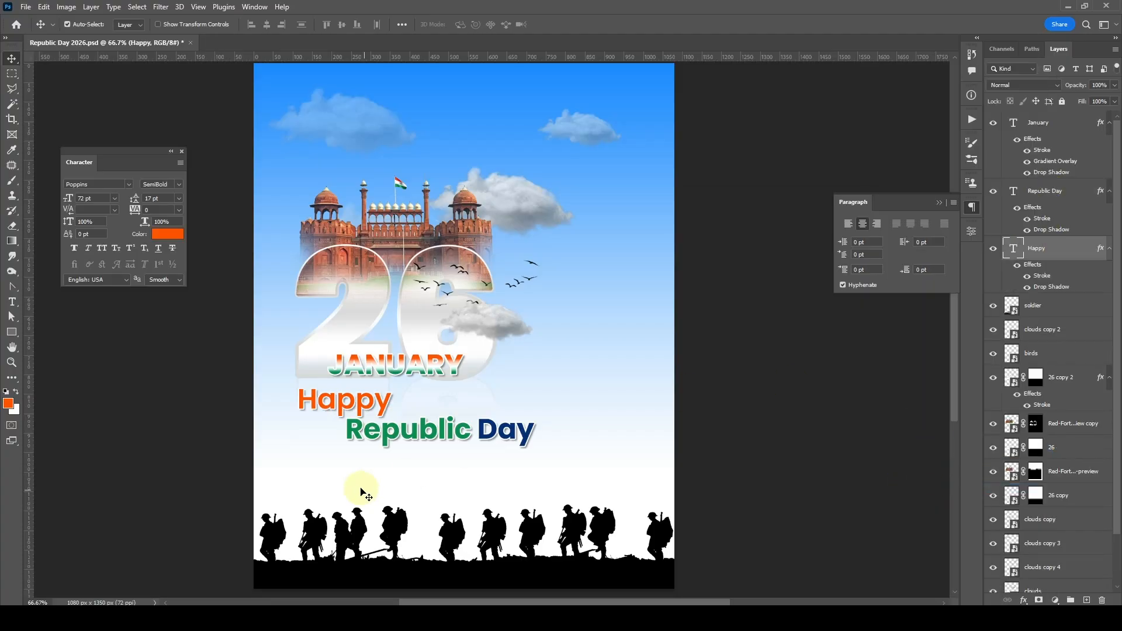
Stack Happy above Republic Day with a little more line spacing, and align the two texts on their horizontal centres
left_click_drag(403, 449, 384, 456)
left_click_drag(388, 402, 450, 411)
left_click_drag(442, 450, 440, 447)
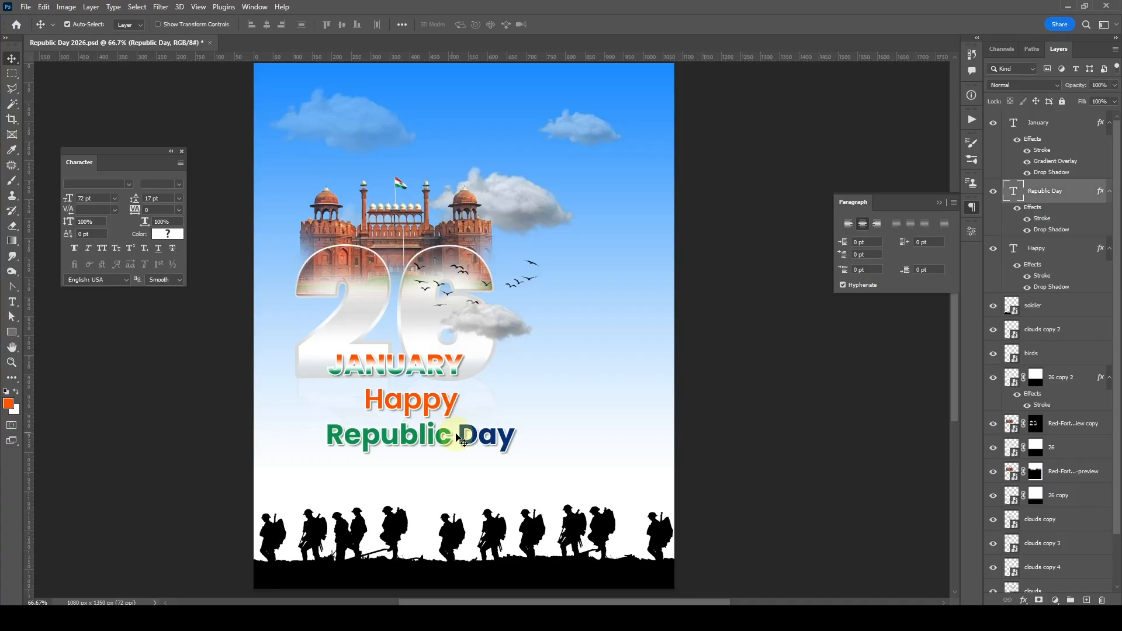
left_click(463, 435, "shift")
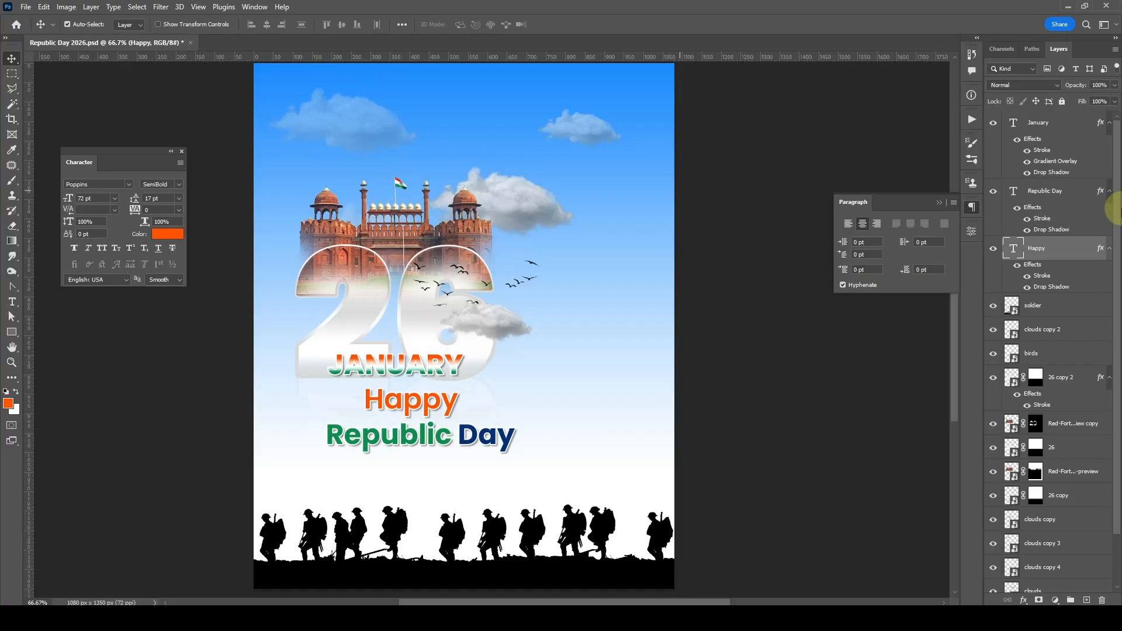
left_click(1056, 193, "ctrl")
left_click(268, 30)
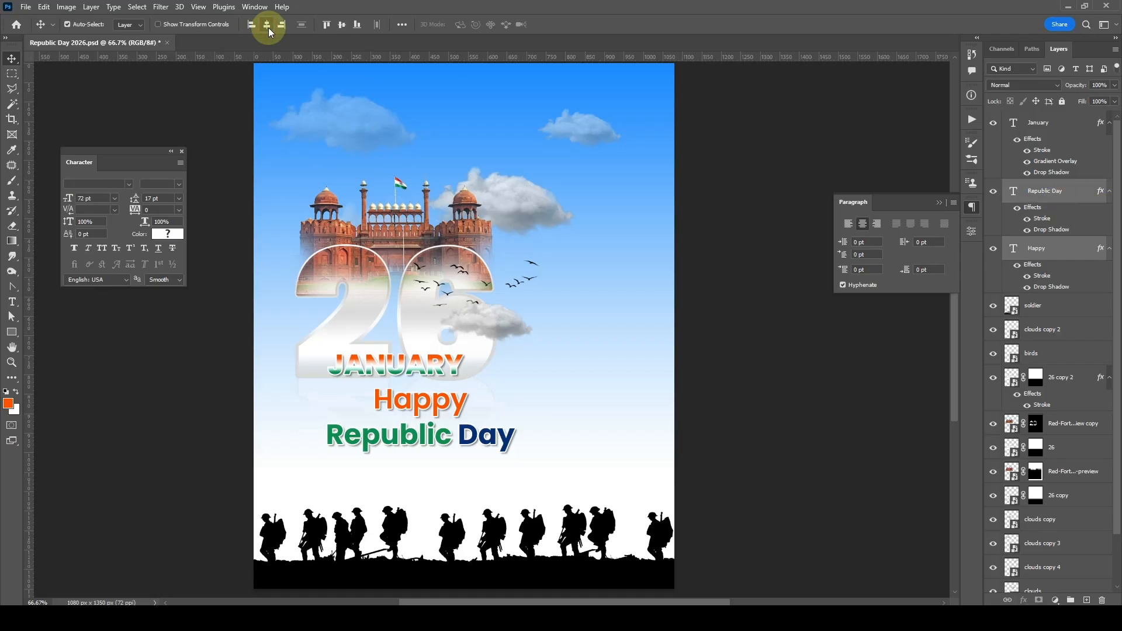
Move the Happy and Republic Day texts together so they sit centred beneath the January text
left_click(238, 380)
left_click(426, 416)
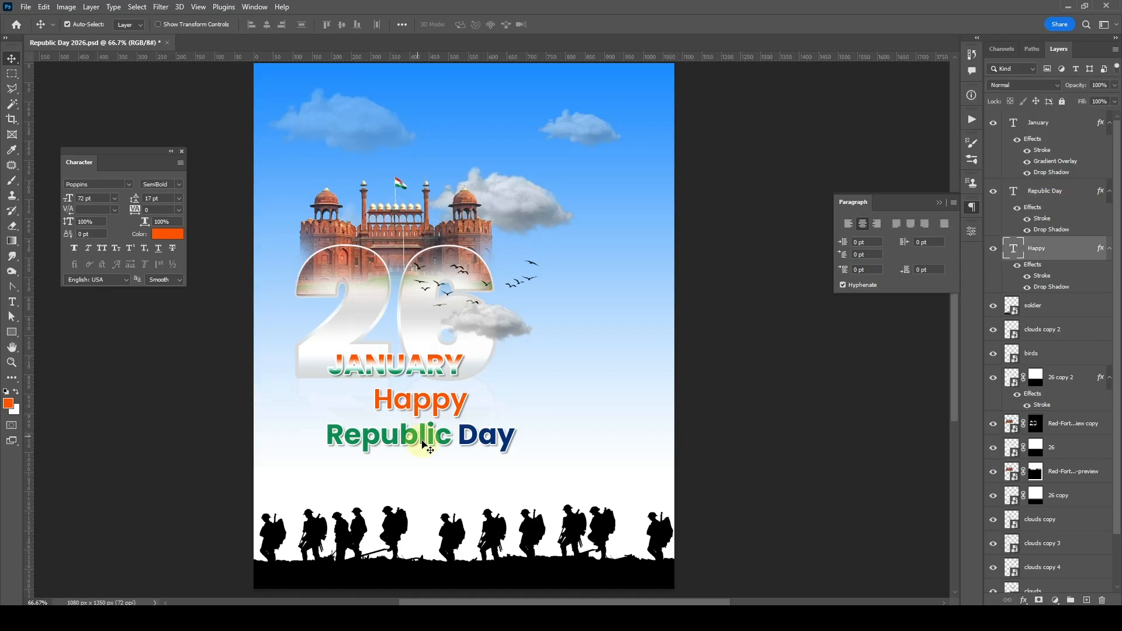
left_click(423, 447, "shift")
left_click_drag(423, 448, 397, 444)
key("ctrl+t")
left_click_drag(489, 451, 416, 442)
key("Return")
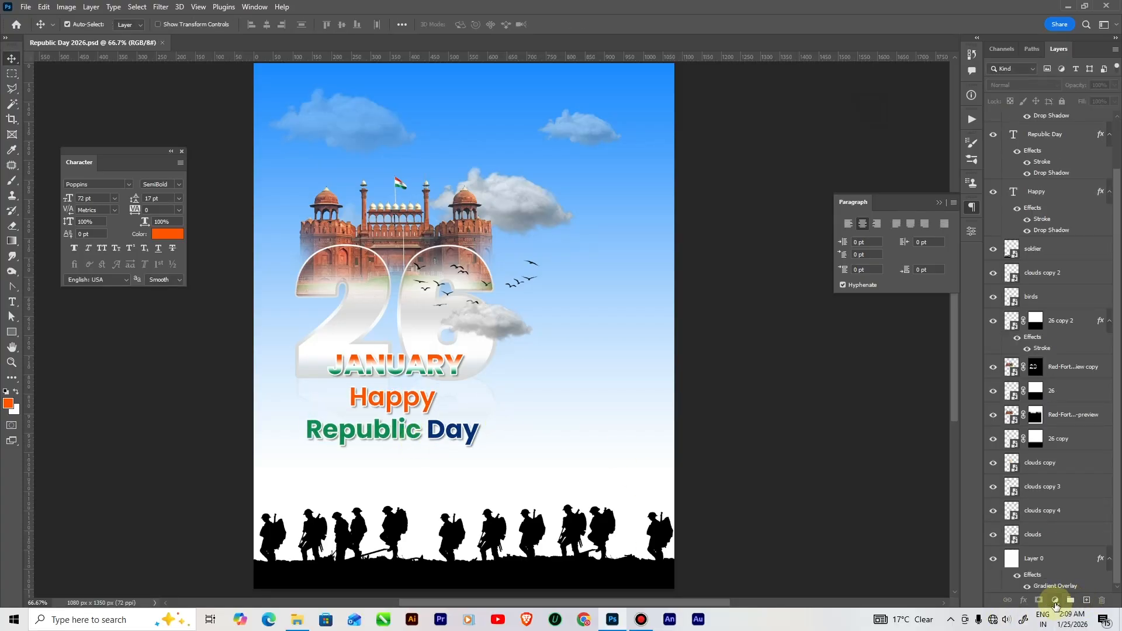
Add a gradient fill layer above the texts and set its style to Radial
left_click(1054, 602)
left_click(1040, 408)
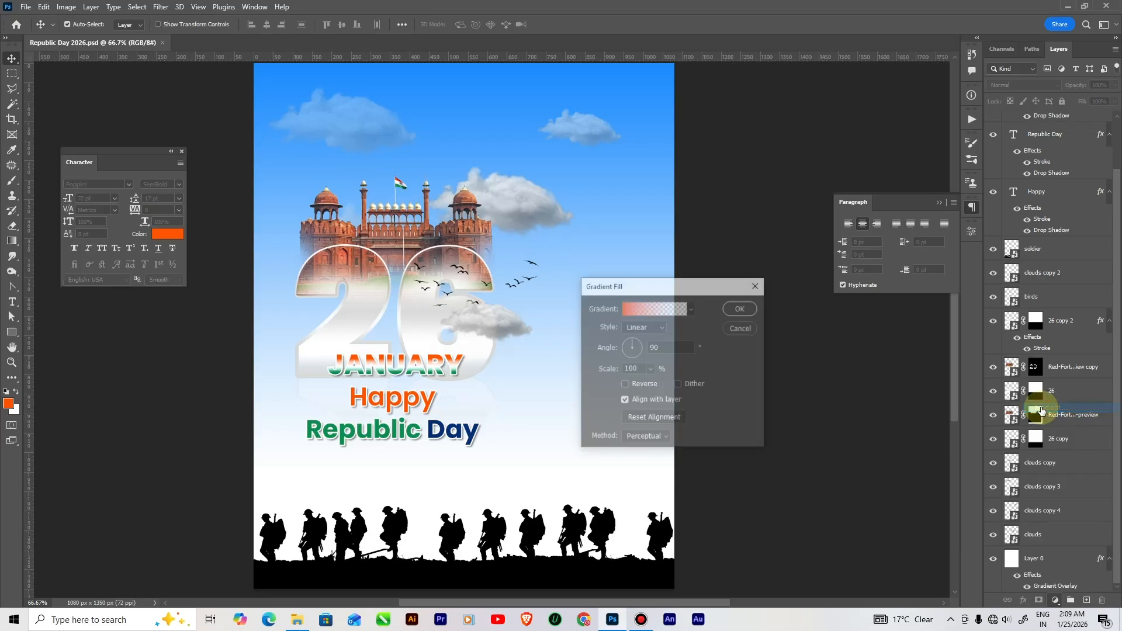
left_click_drag(657, 289, 719, 277)
left_click(699, 317)
left_click(697, 325)
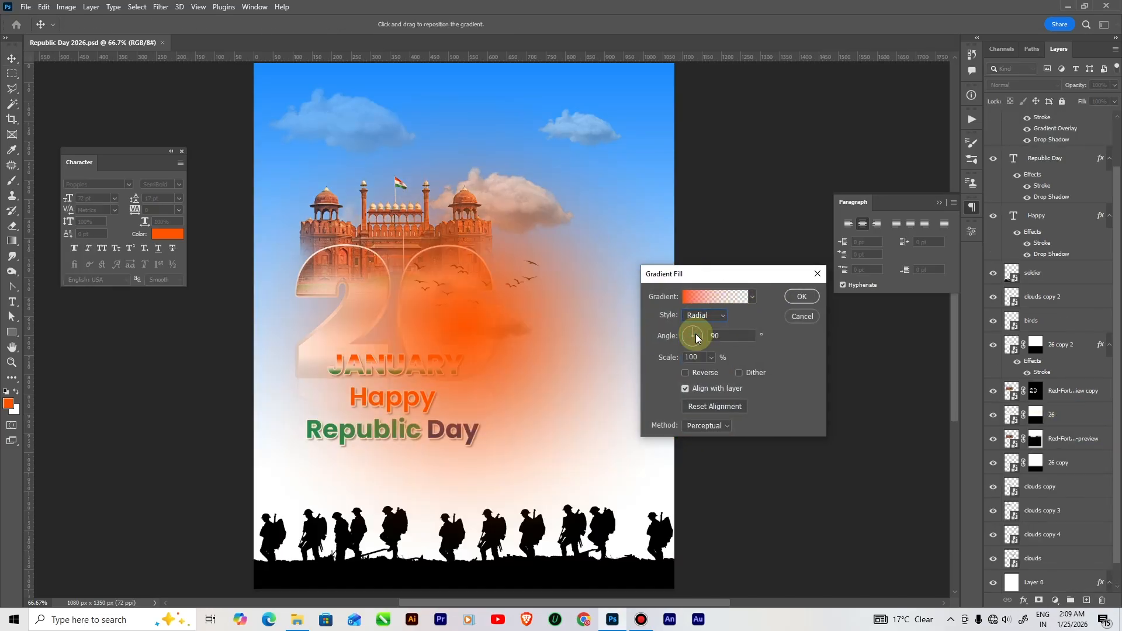
Set the gradient's end opacity stop to 100% and its start stop to 0%, with the opacity midpoint at 57%
left_click(718, 299)
left_click(1001, 447)
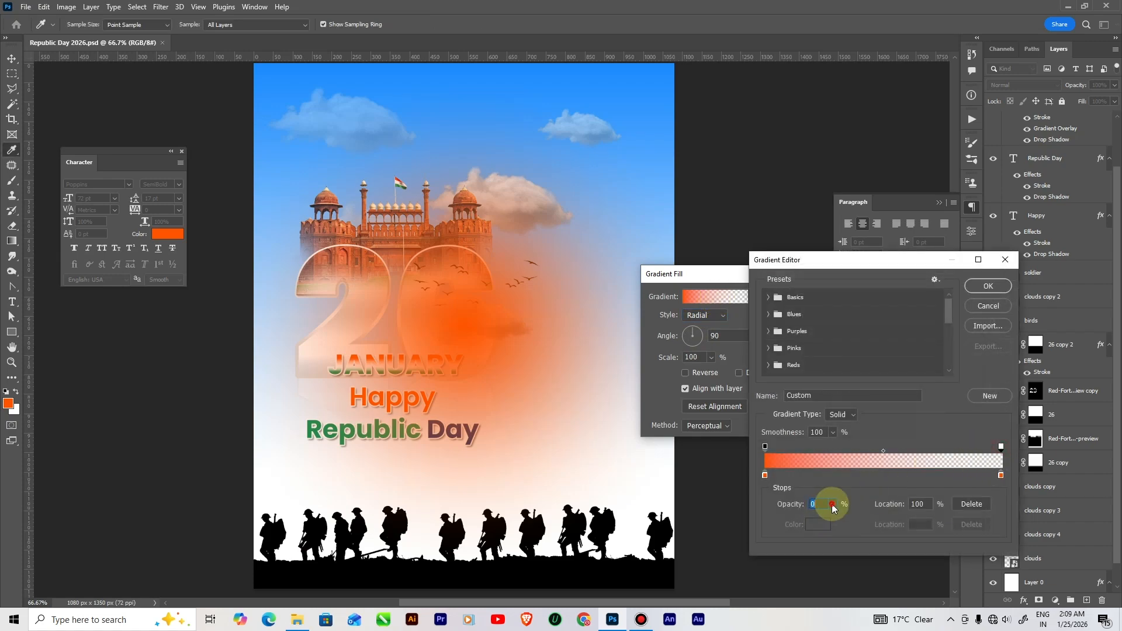
left_click_drag(833, 522, 945, 514)
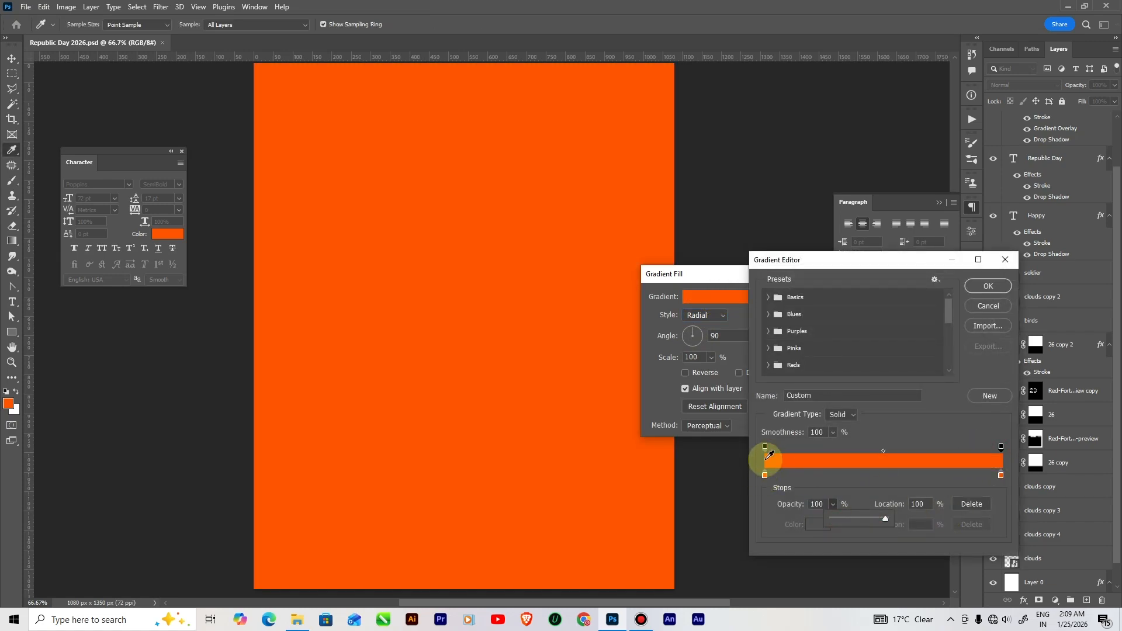
left_click(833, 505)
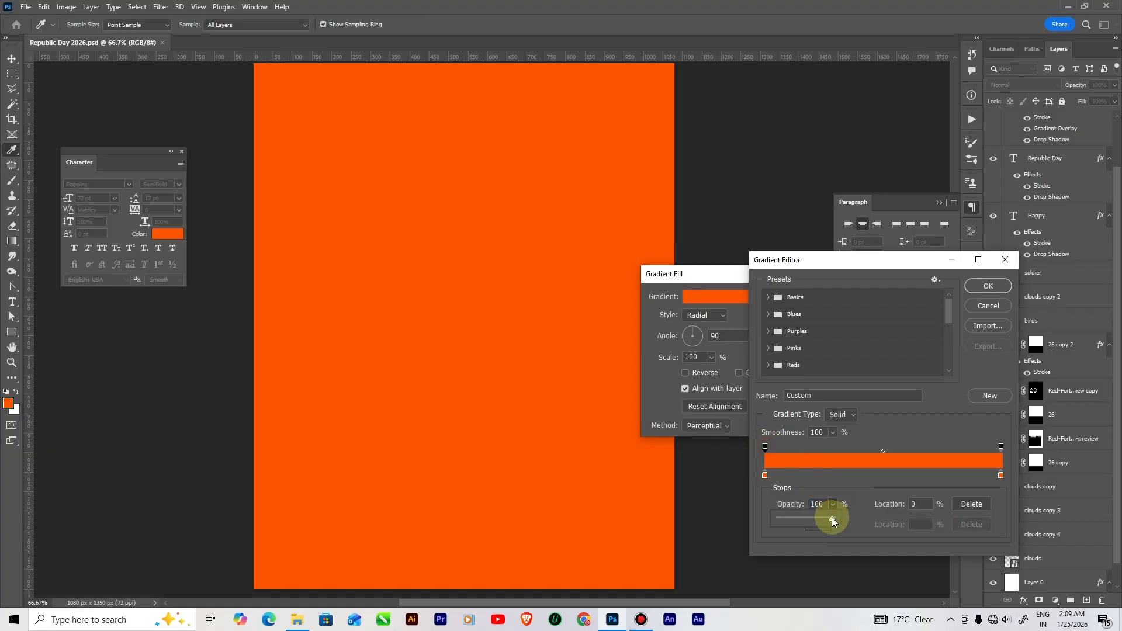
left_click_drag(832, 517, 733, 521)
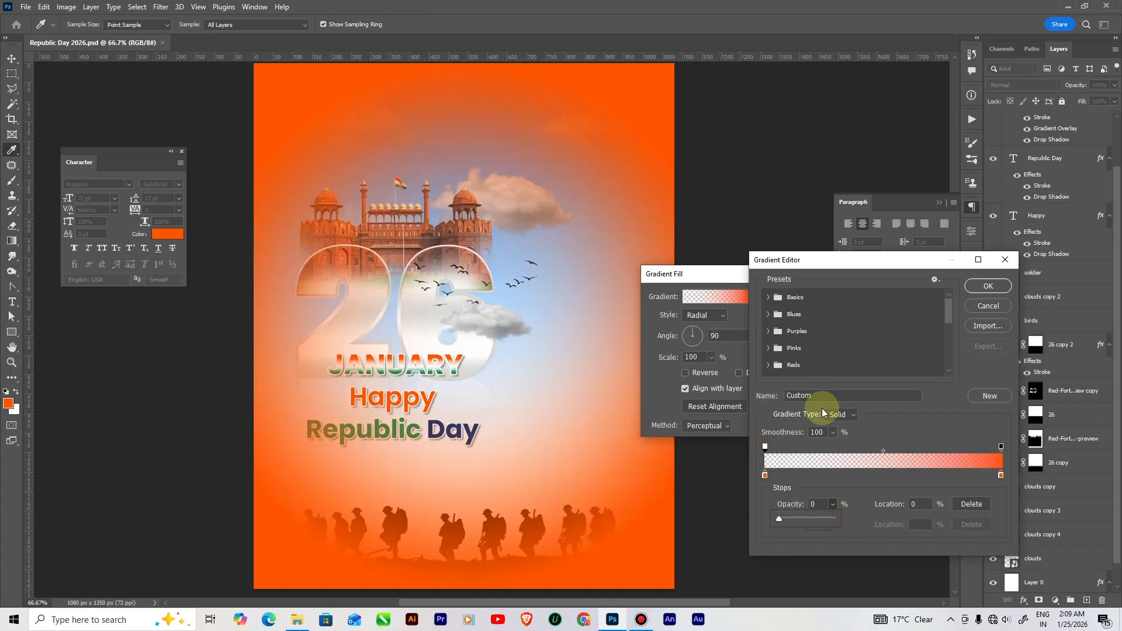
left_click_drag(902, 450, 904, 450)
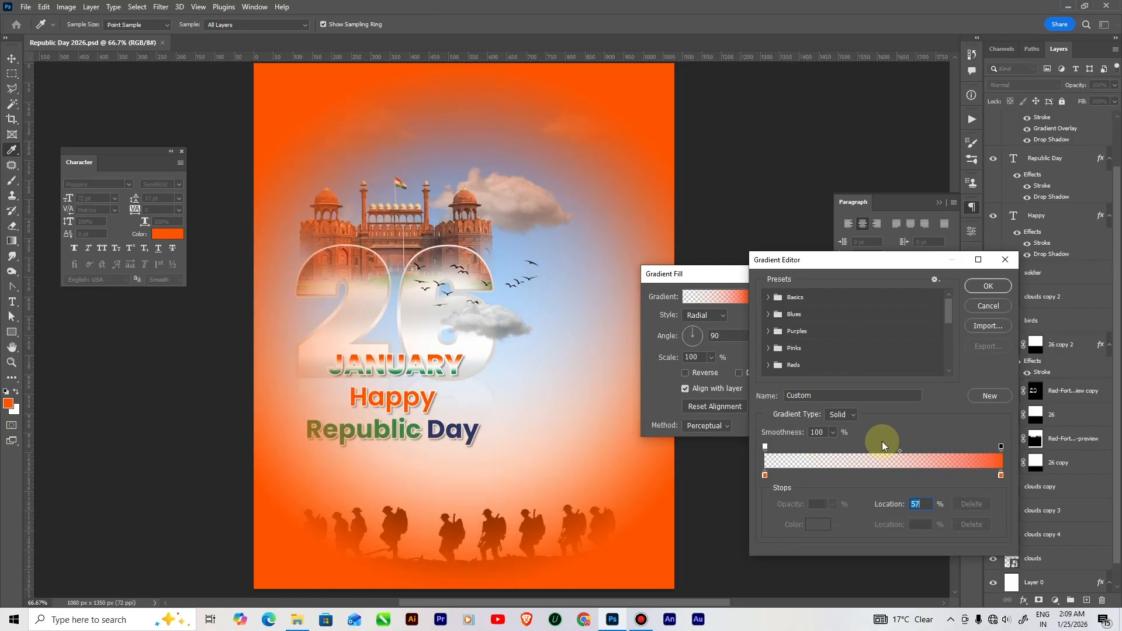
Add two colour stops near the gradient's end and give the one at 80% a green sampled from the January text
left_click_drag(970, 478, 953, 477)
left_click(979, 476)
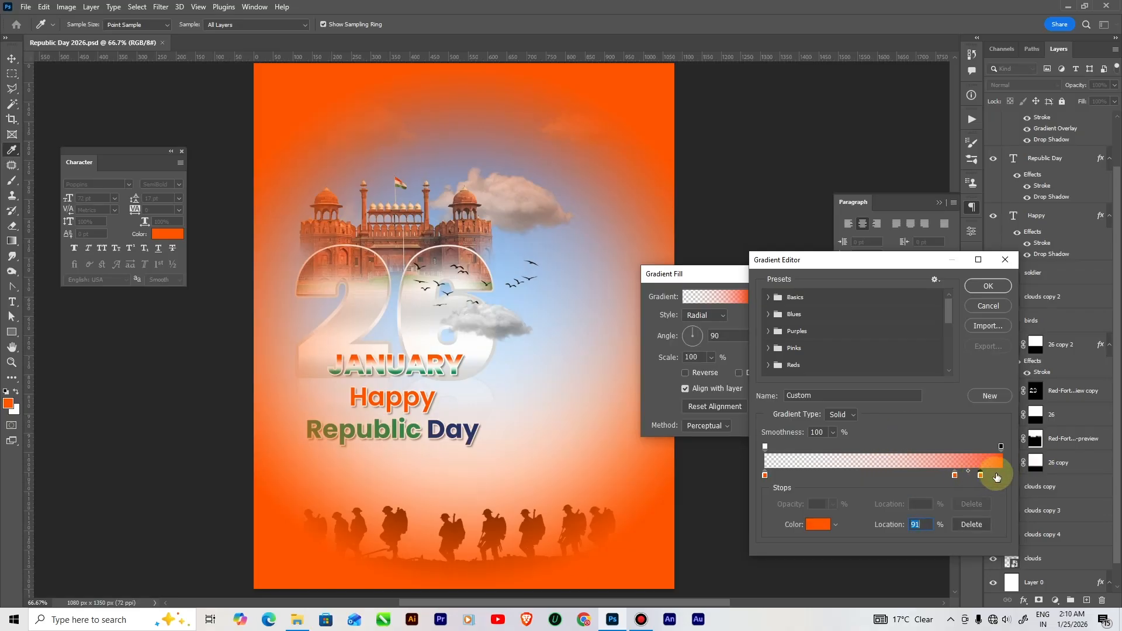
left_click(982, 478)
left_click(817, 525)
left_click(337, 368)
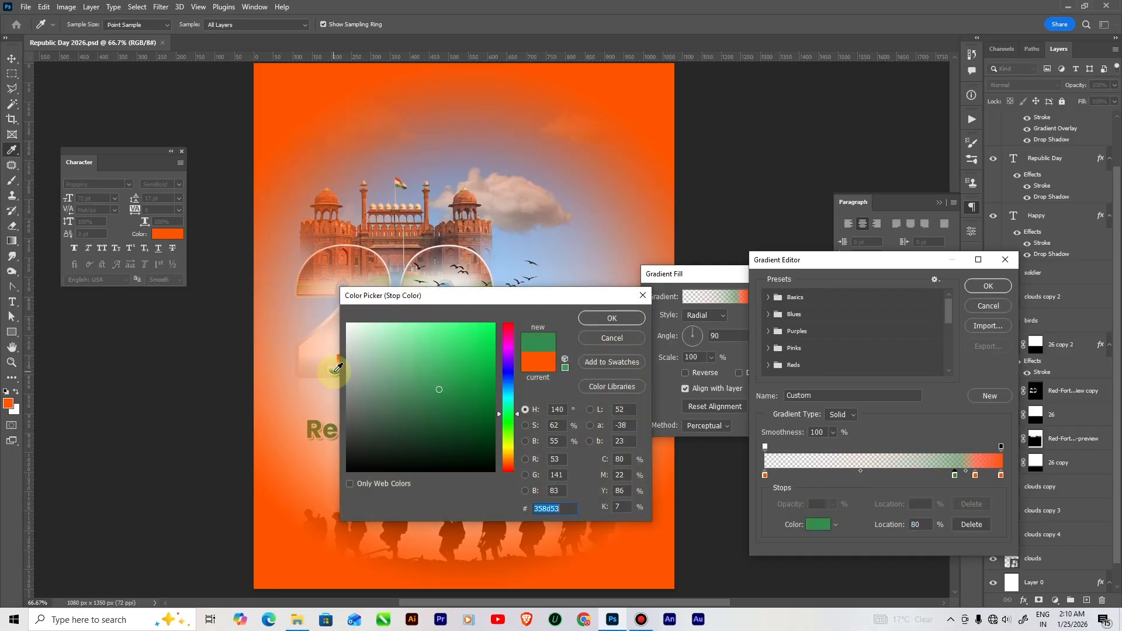
left_click(612, 318)
Recolour the gradient stop at 89% white
left_click(974, 475)
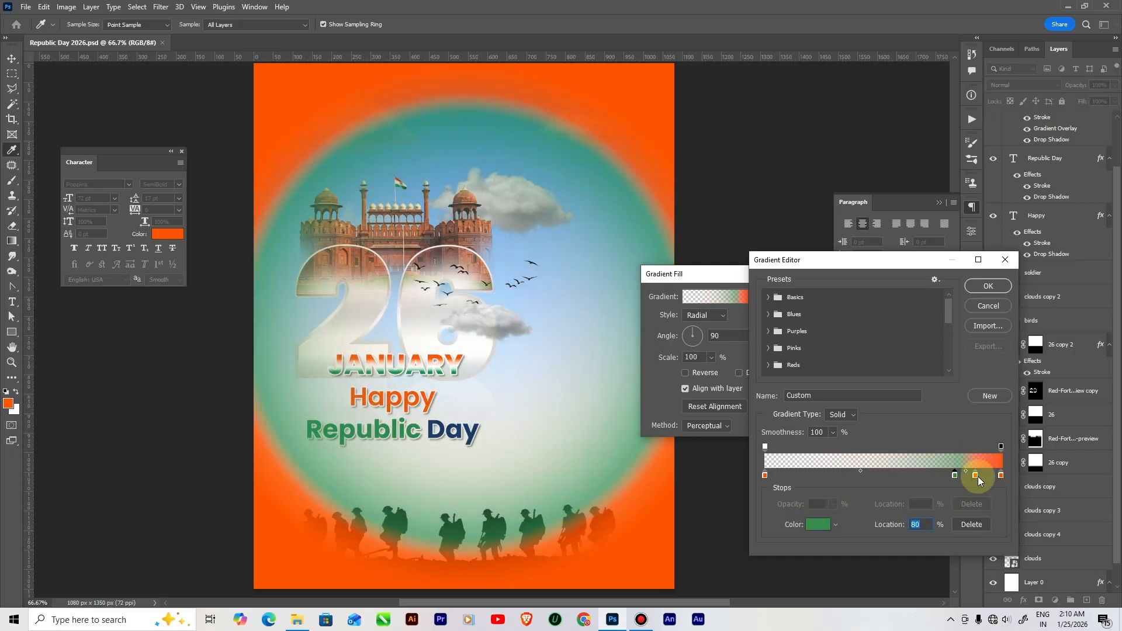
left_click(819, 525)
left_click_drag(358, 351, 340, 318)
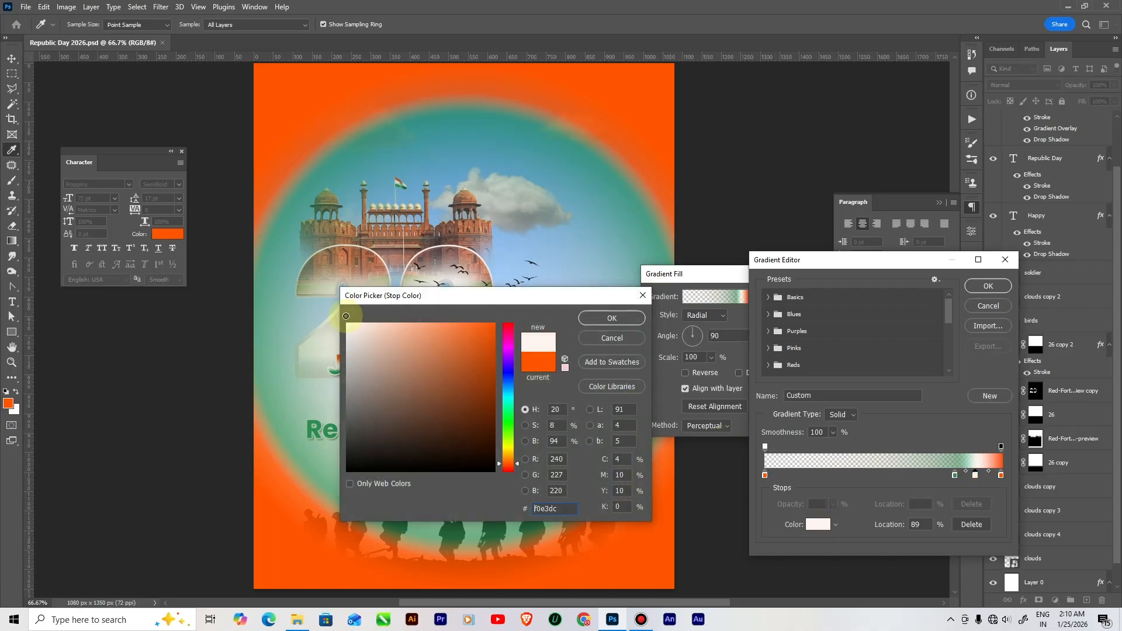
left_click(613, 319)
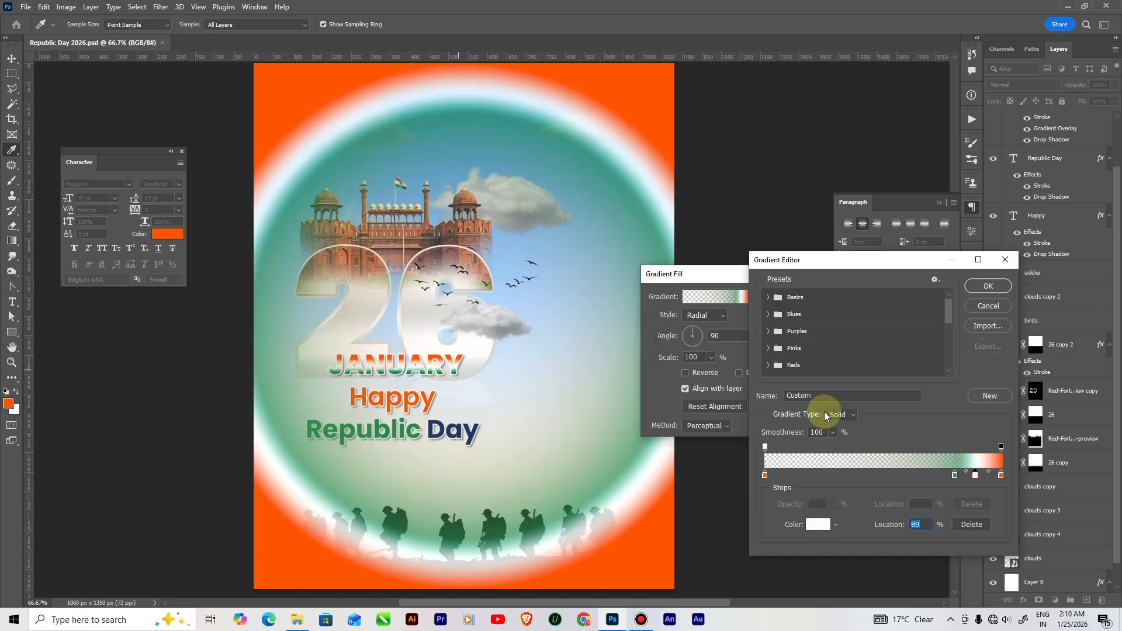
Tighten the white and orange stops and shape the opacity stops, with 0% at location 60% and at the end, leaving a tricolour ring
left_click(907, 448)
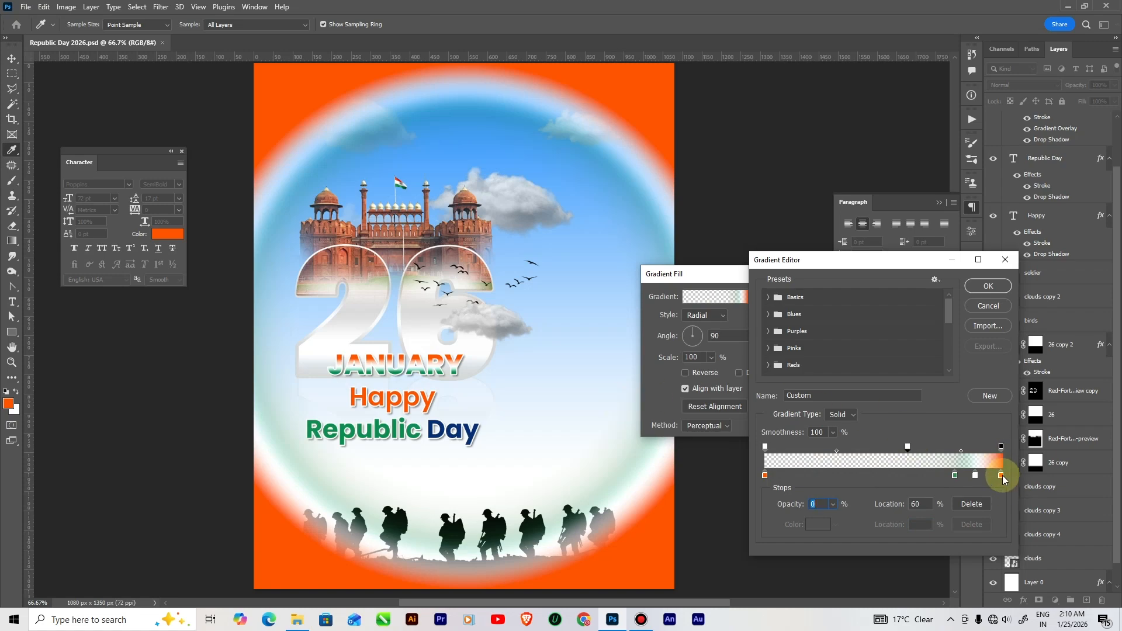
left_click_drag(974, 474, 985, 475)
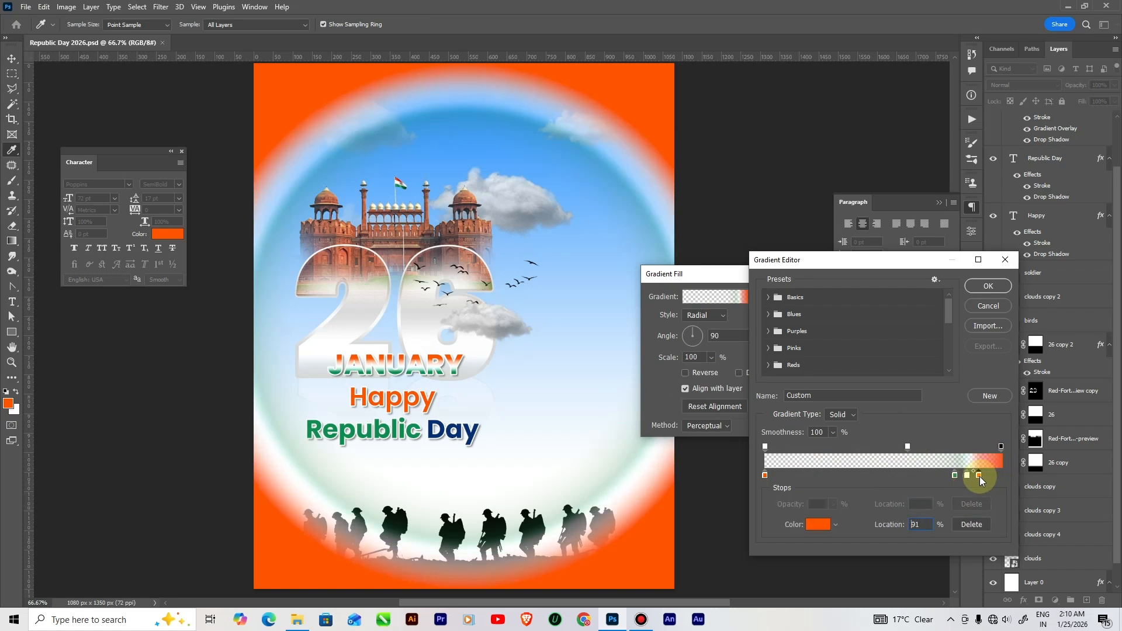
left_click(955, 447)
left_click_drag(833, 521, 861, 517)
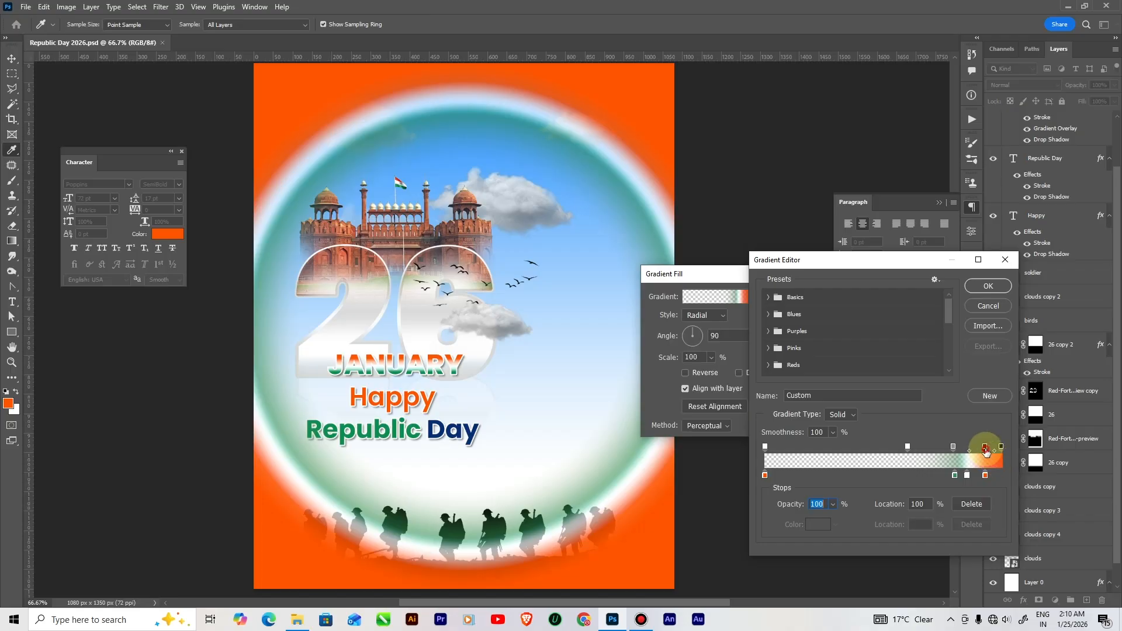
left_click(985, 447)
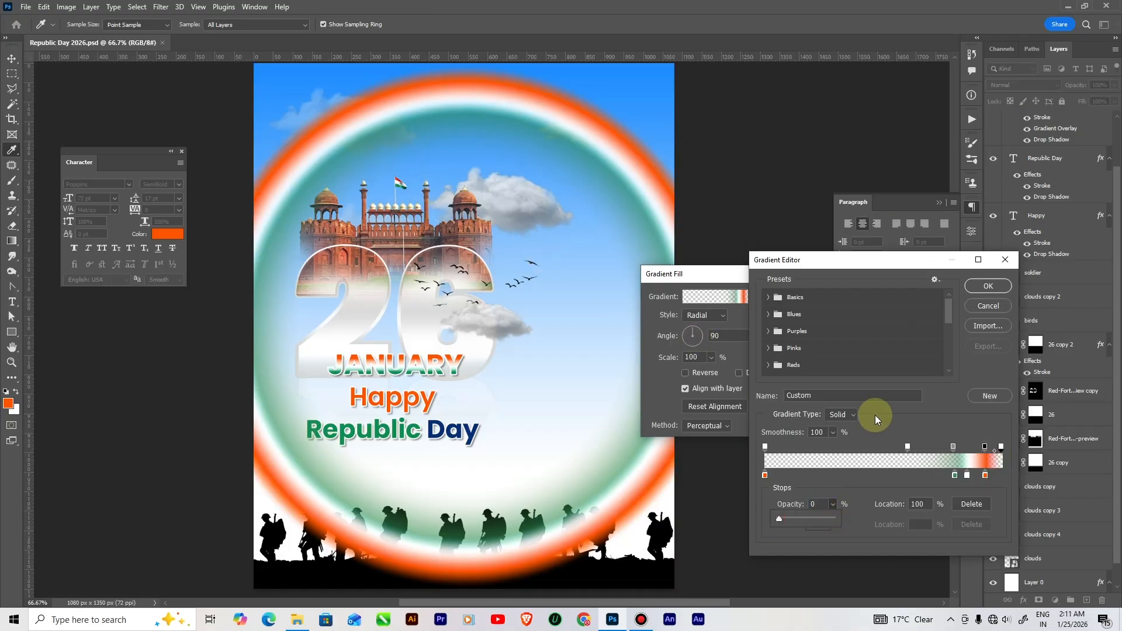
left_click(976, 287)
Set the gradient fill's scale to 105% and apply it
left_click_drag(715, 371, 733, 371)
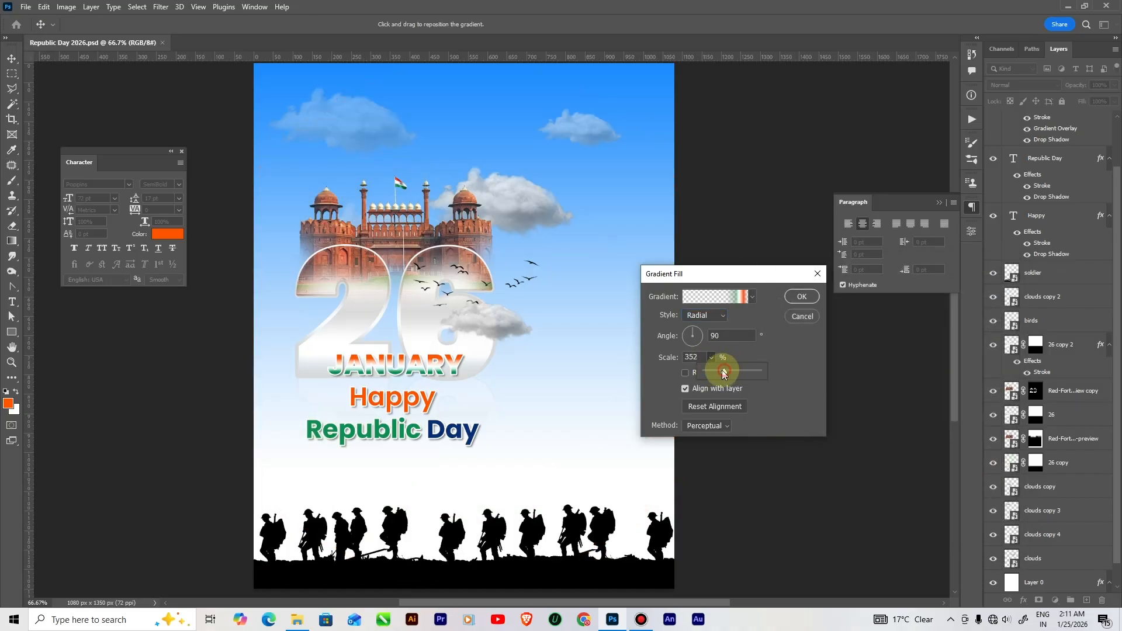
left_click_drag(713, 368, 706, 365)
left_click_drag(711, 374, 678, 354)
key("Down")
key("Down")
key("Down")
key("Down")
key("Down")
key("Down")
key("Down")
key("Down")
key("Down")
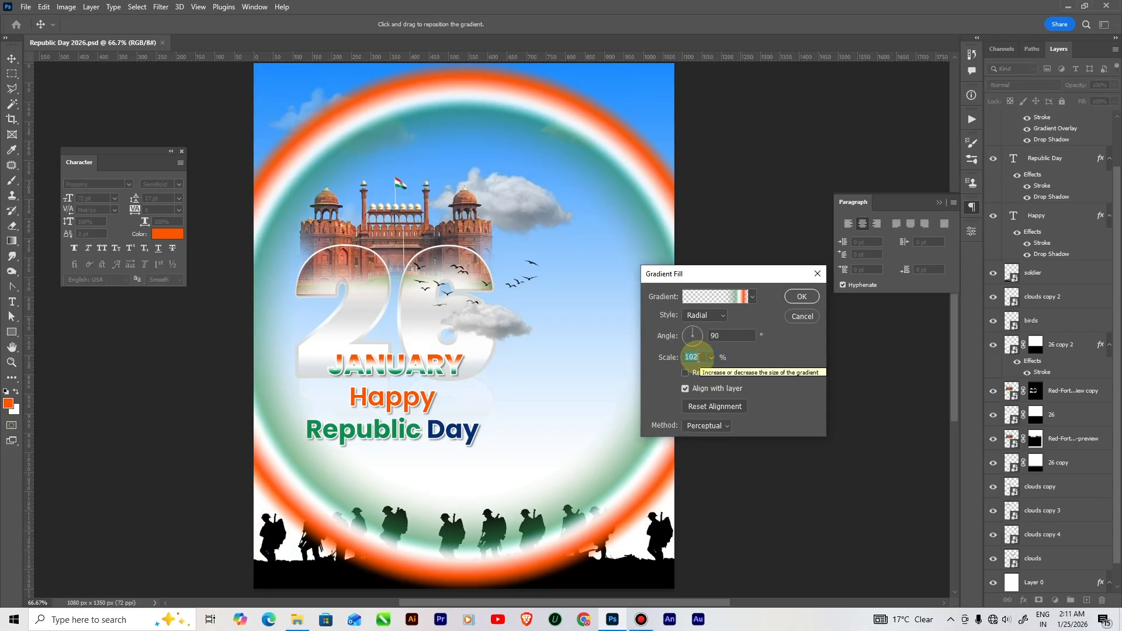
key("Up")
key("Up")
key("Up")
key("Up")
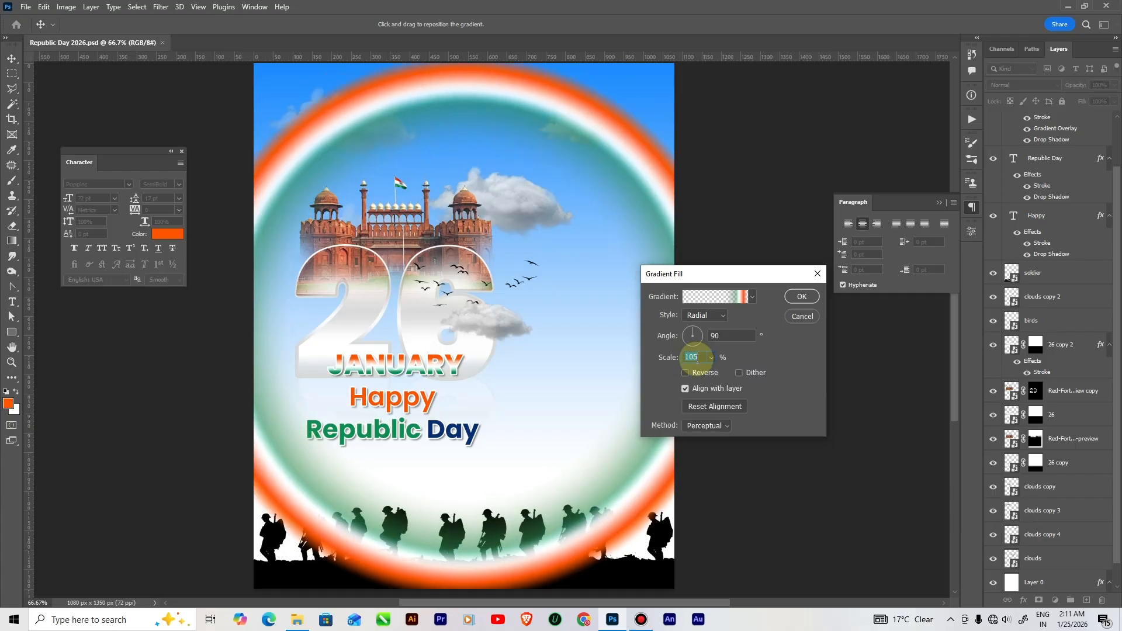
left_click(801, 297)
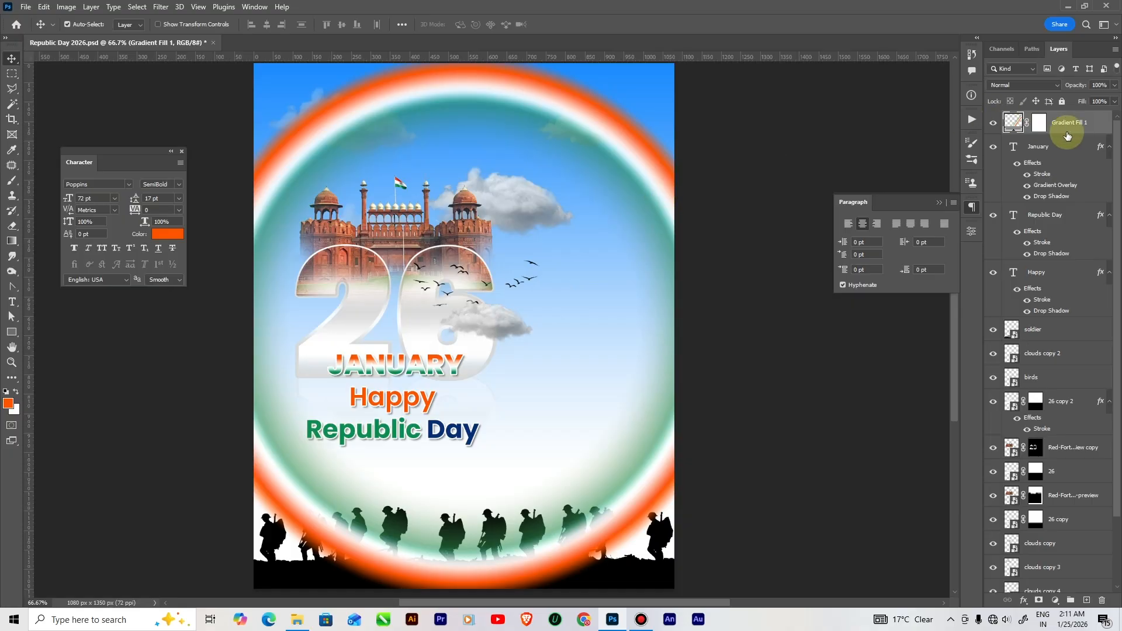
Paint black on the gradient fill's mask with a soft brush enlarged to 400 px at 50% opacity, hiding the ring's lower part
left_click(741, 193)
left_click(1039, 122)
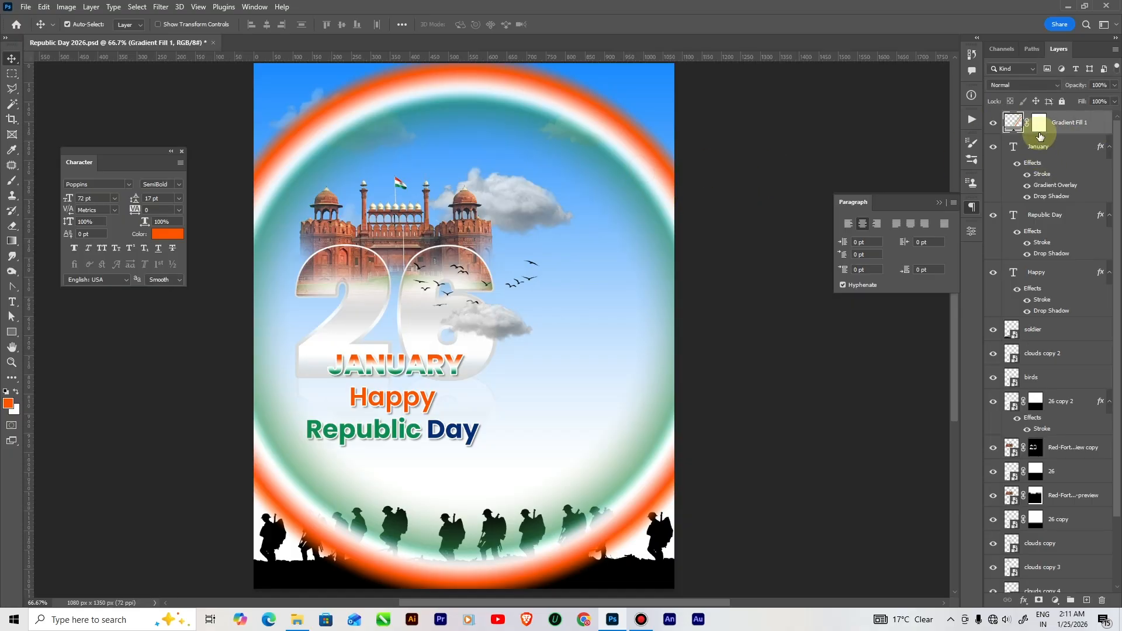
left_click(13, 186)
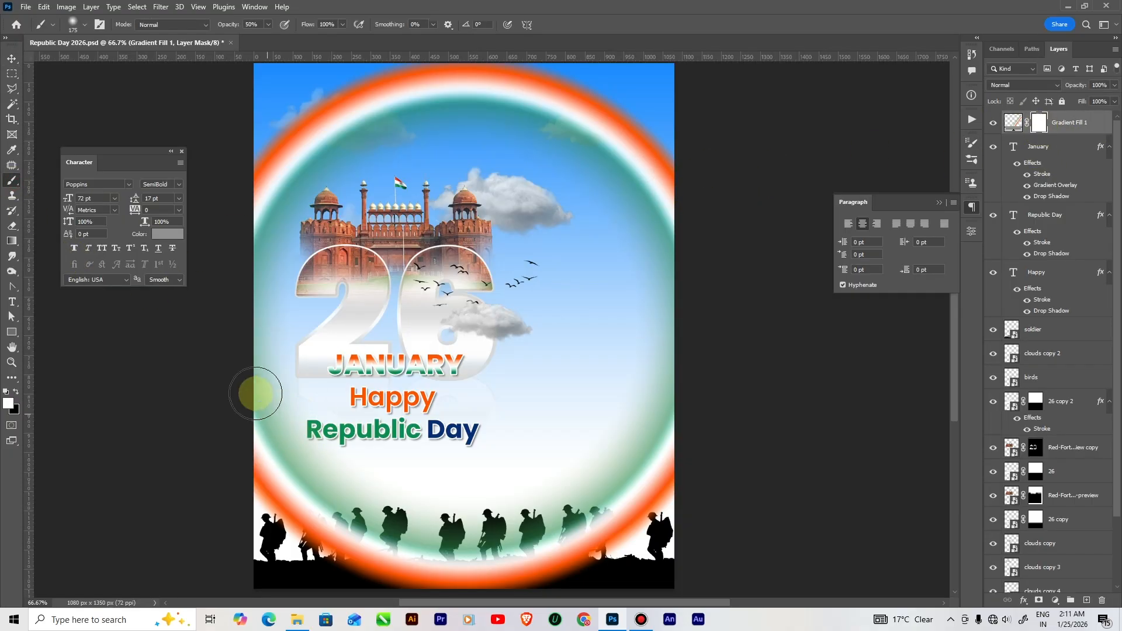
left_click(16, 391)
mouse_move(240, 417)
left_mouse_down()
mouse_move(315, 530)
mouse_move(356, 548)
mouse_move(351, 539)
left_mouse_up()
key("bracketright")
key("bracketright")
key("bracketright")
key("bracketright")
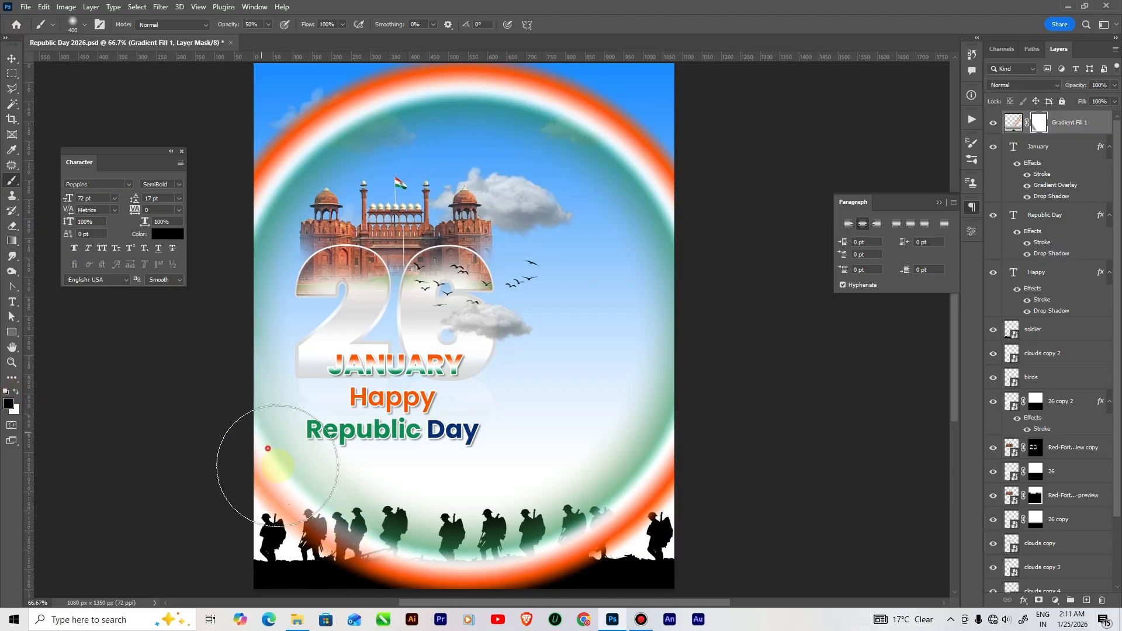
left_click_drag(268, 449, 358, 554)
left_click_drag(218, 407, 501, 581)
mouse_move(661, 535)
left_mouse_down()
mouse_move(370, 581)
mouse_move(458, 581)
mouse_move(729, 489)
mouse_move(711, 384)
mouse_move(724, 416)
mouse_move(691, 471)
mouse_move(748, 285)
mouse_move(722, 418)
mouse_move(612, 394)
mouse_move(428, 566)
mouse_move(830, 361)
mouse_move(344, 449)
left_mouse_up()
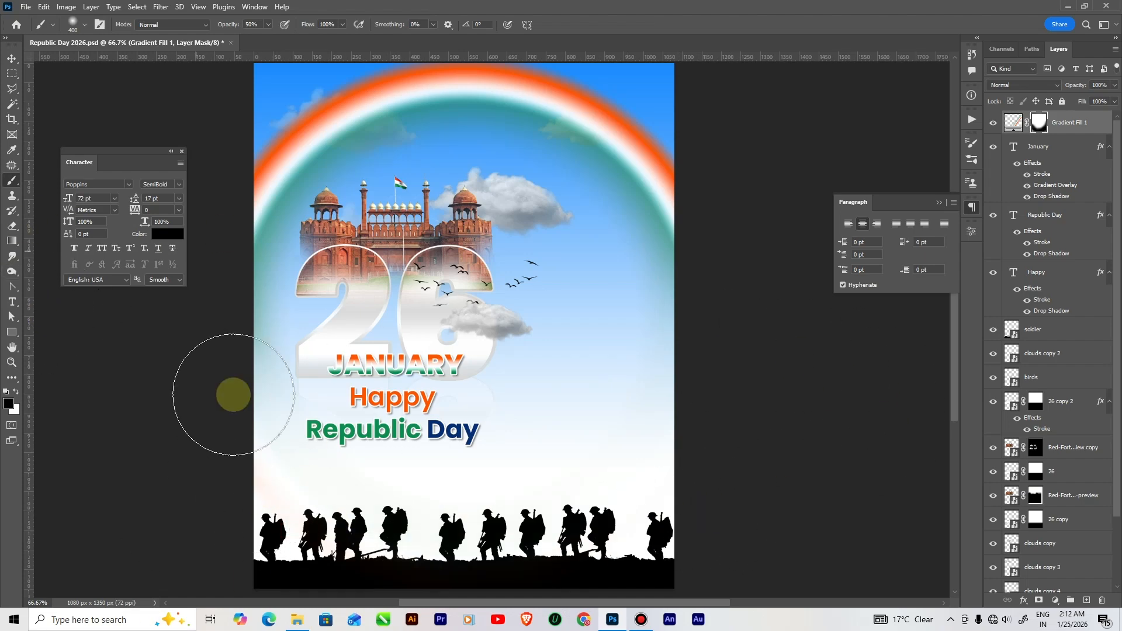
left_click(12, 58)
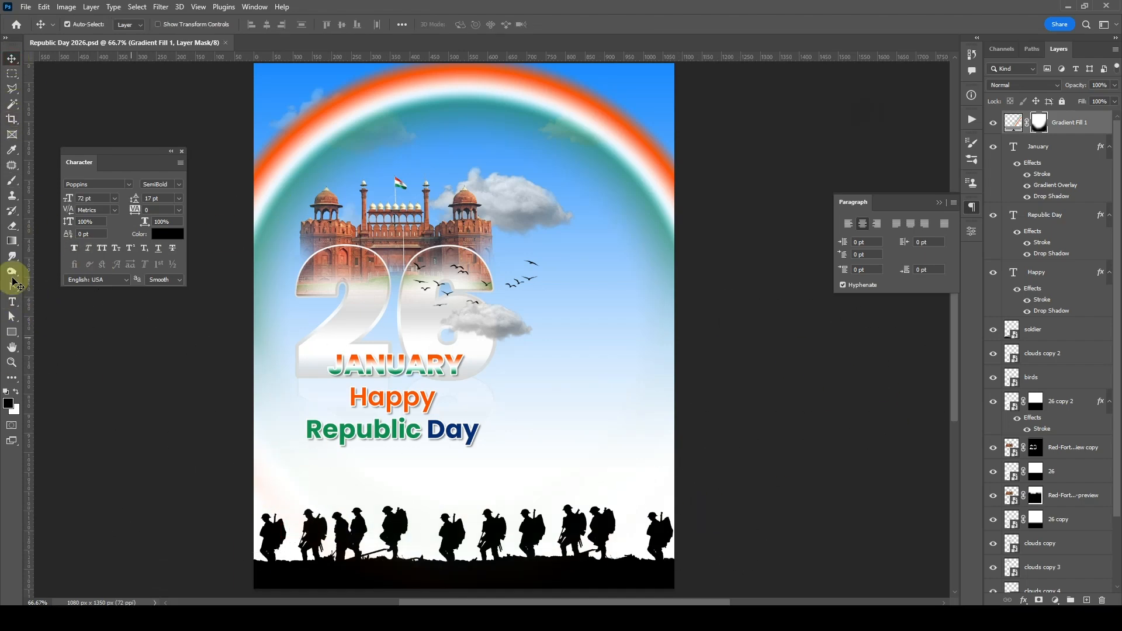
Draw a circle about 41 px wide in the empty sky to the right of the 26
right_click(12, 332)
left_click(58, 332)
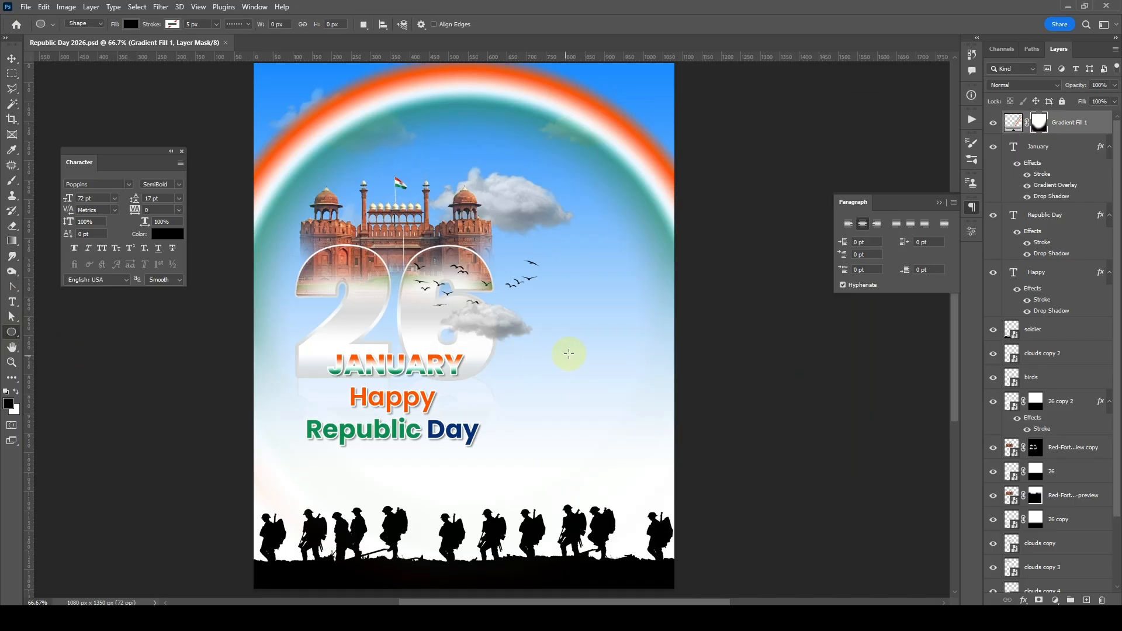
left_click_drag(580, 343, 596, 358)
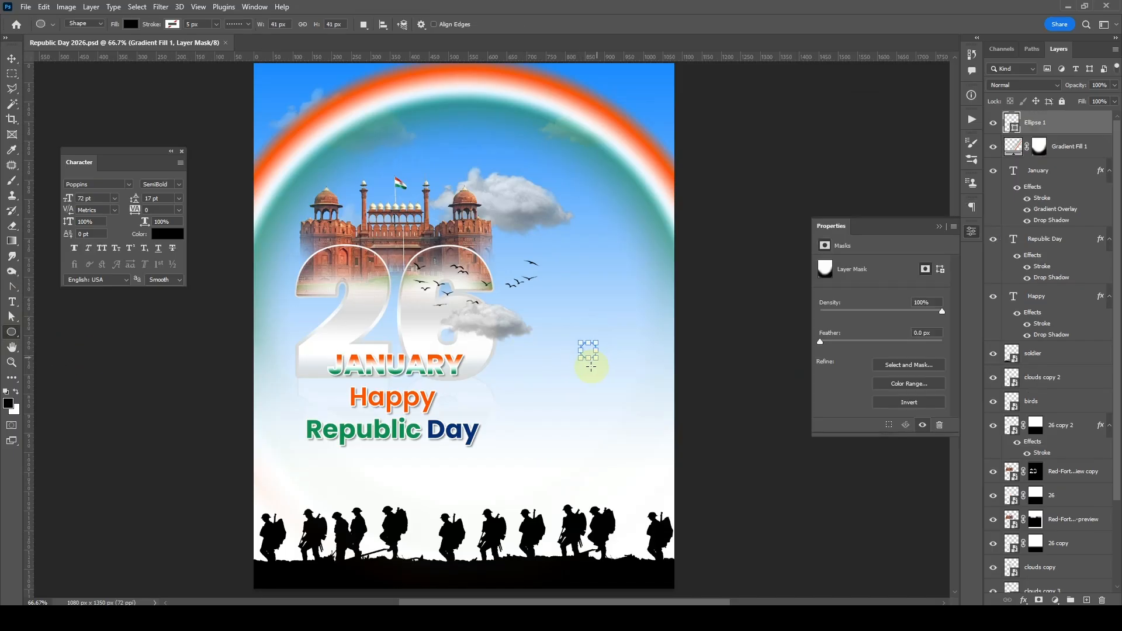
Choose a deep blue foreground colour and fill the small circle with it
left_click(8, 403)
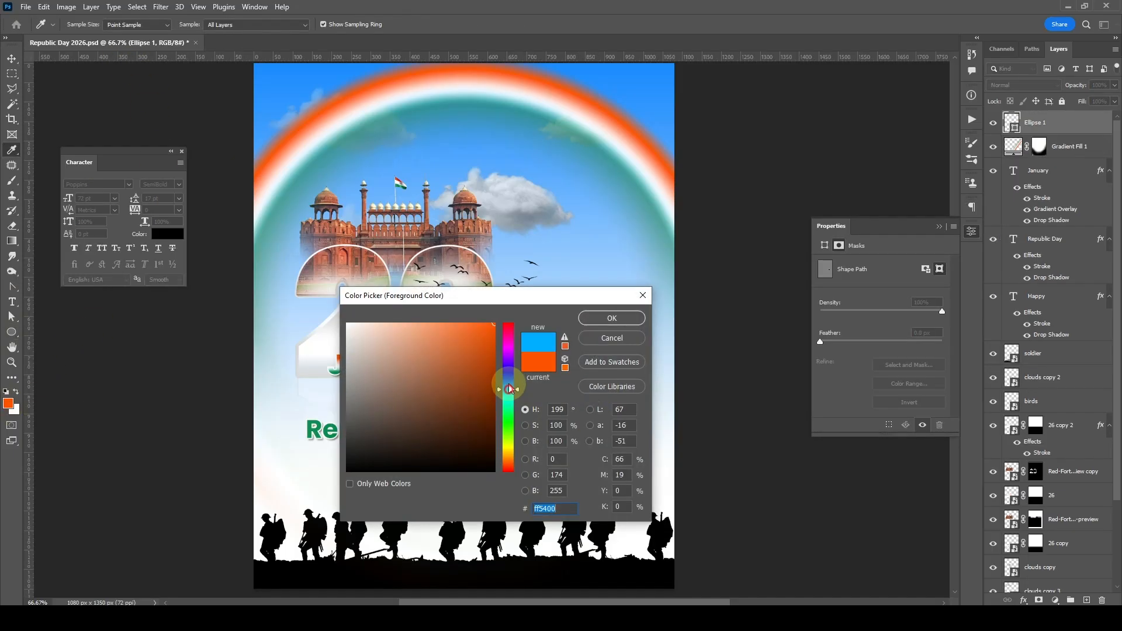
left_click(508, 380)
left_click(489, 366)
left_click(508, 380)
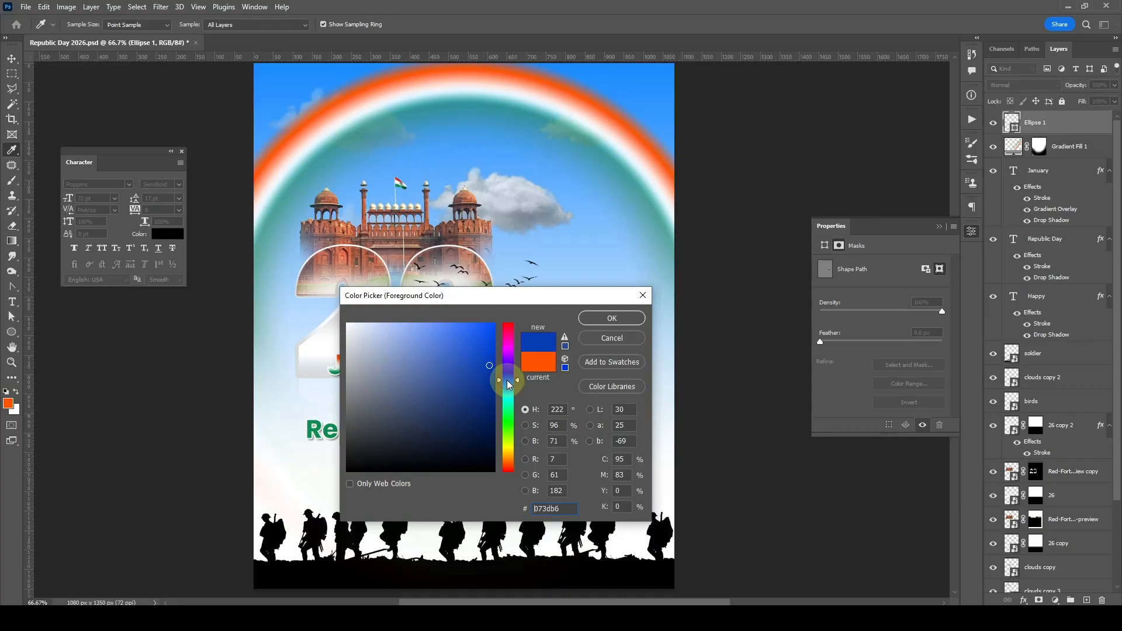
left_click(488, 402)
left_click(611, 318)
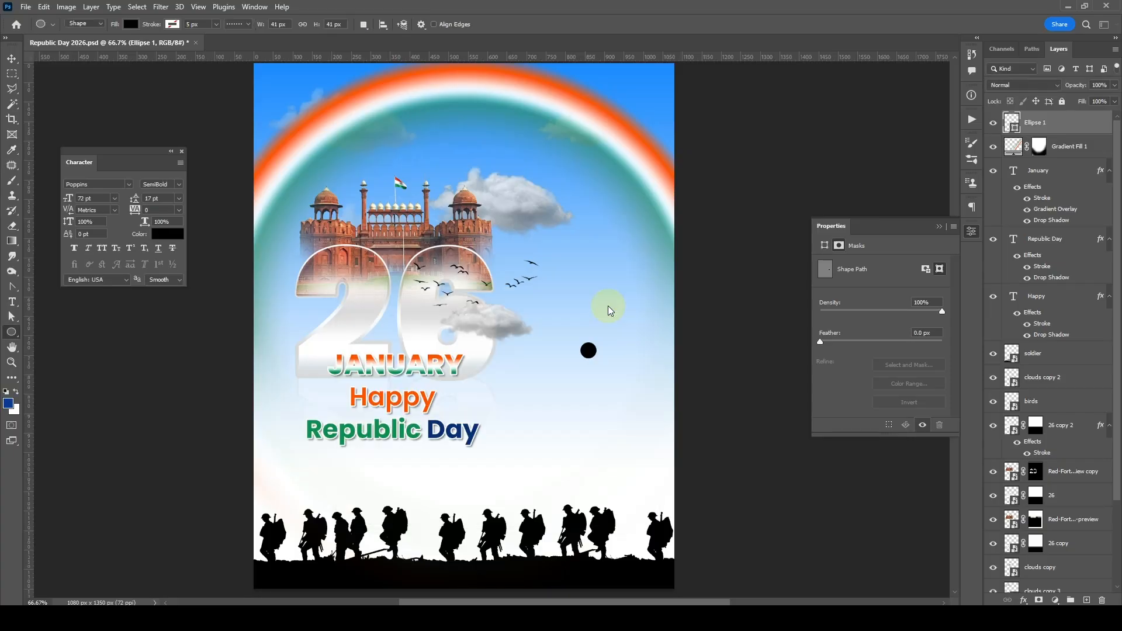
key("alt+BackSpace")
left_click(11, 58)
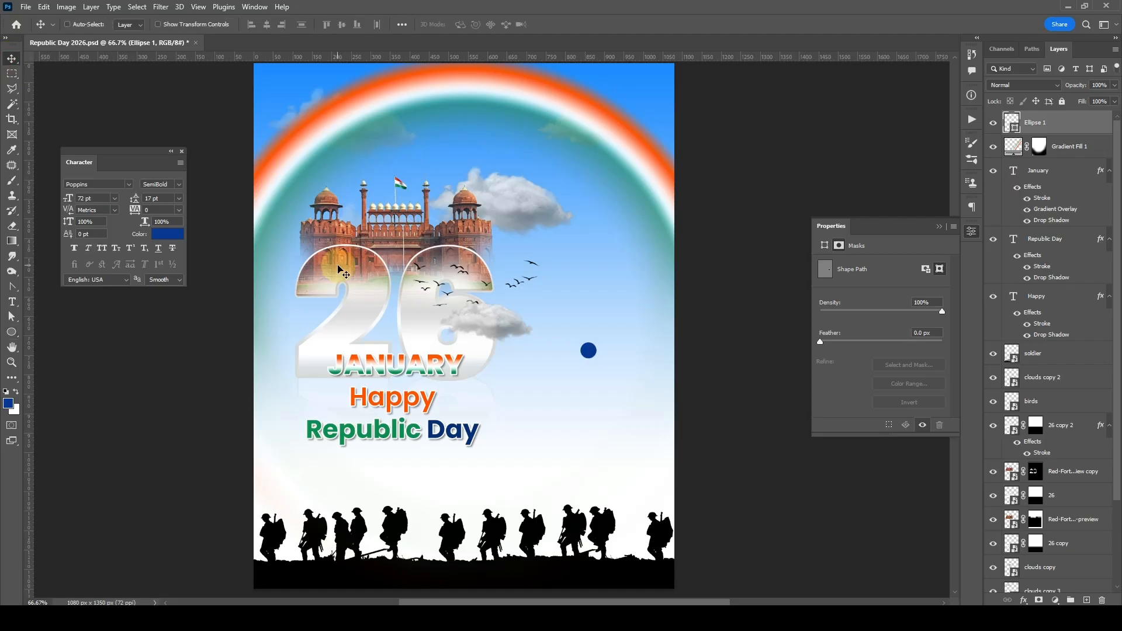
Draw a narrow vertical blue rectangle about 18 by 88 px directly above the circle
key("ctrl+plus")
key("ctrl+plus")
scroll(374, 278, "right", 5)
scroll(433, 260, "down", 1)
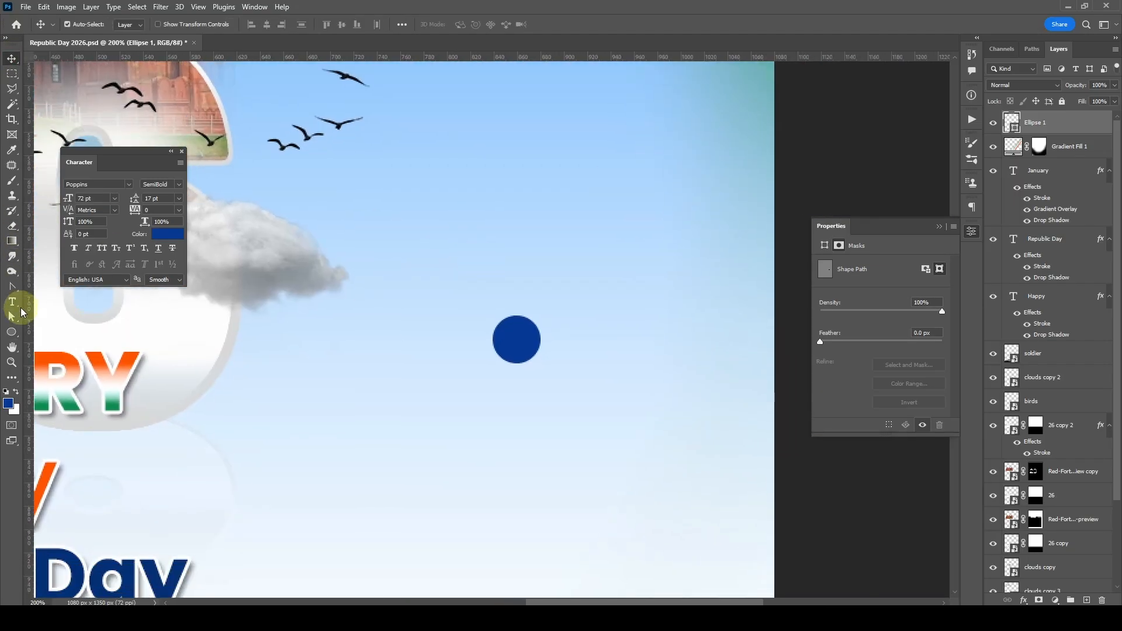
right_click(12, 332)
left_click(56, 331)
left_click_drag(507, 210, 526, 312)
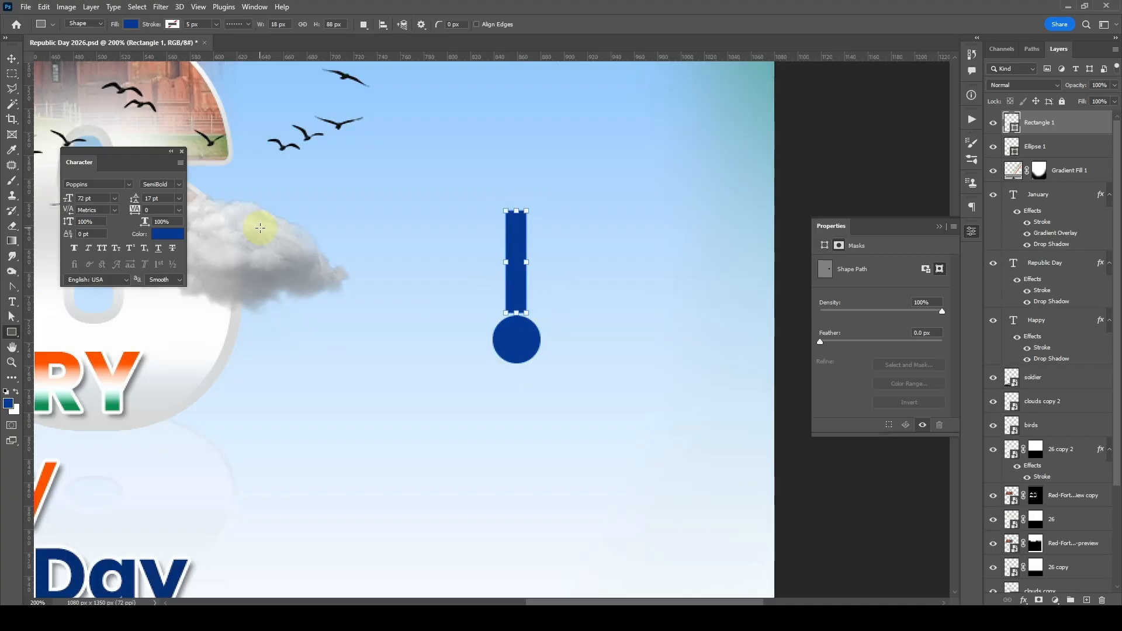
Add anchor points at the midpoints of the blue rectangle's two long sides and its top and bottom edges
right_click(11, 286)
left_click(64, 320)
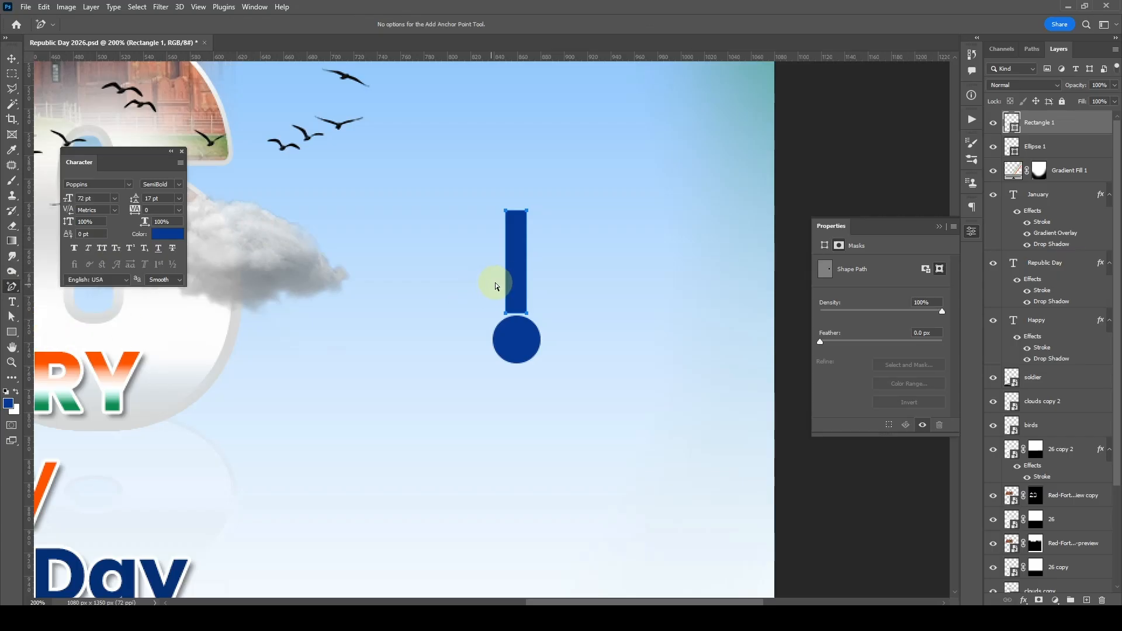
left_click(526, 278)
left_click(517, 313)
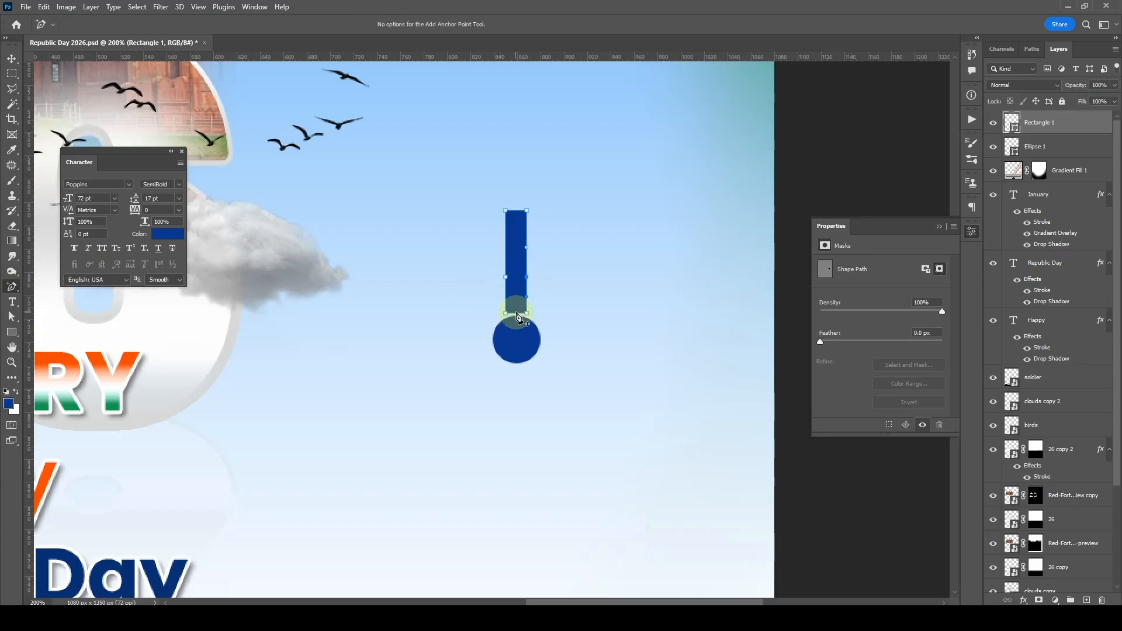
left_click(517, 212)
Delete the rectangle's four corner anchor points and convert the top and bottom midpoints to sharp corners, forming a slim diamond spoke
right_click(11, 286)
left_click(64, 330)
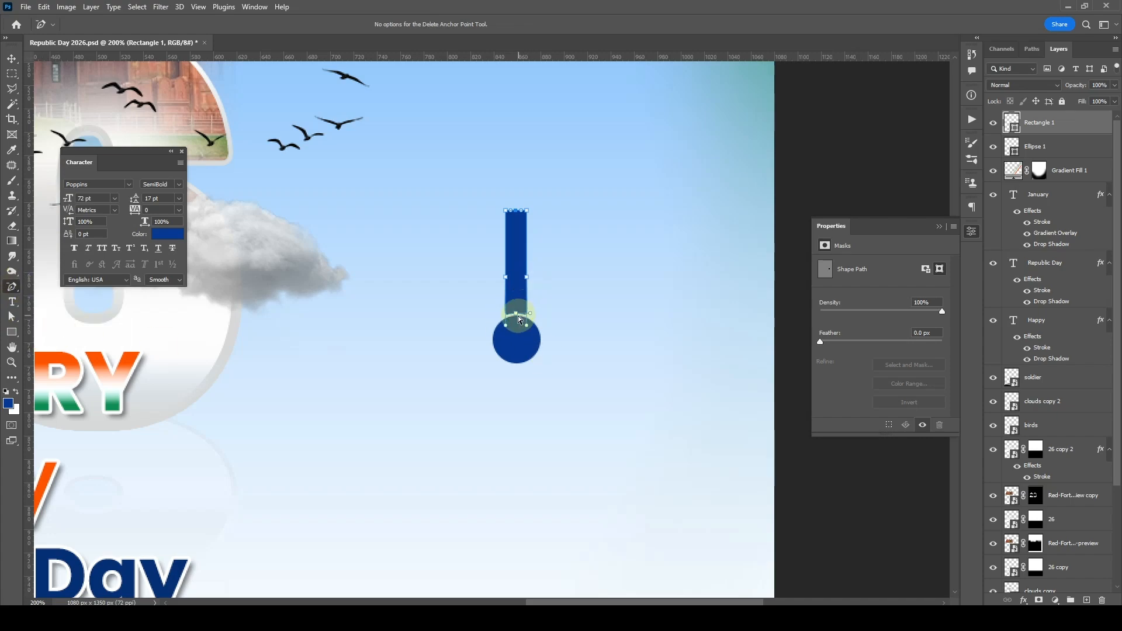
right_click(11, 286)
left_click(64, 343)
left_click(529, 308)
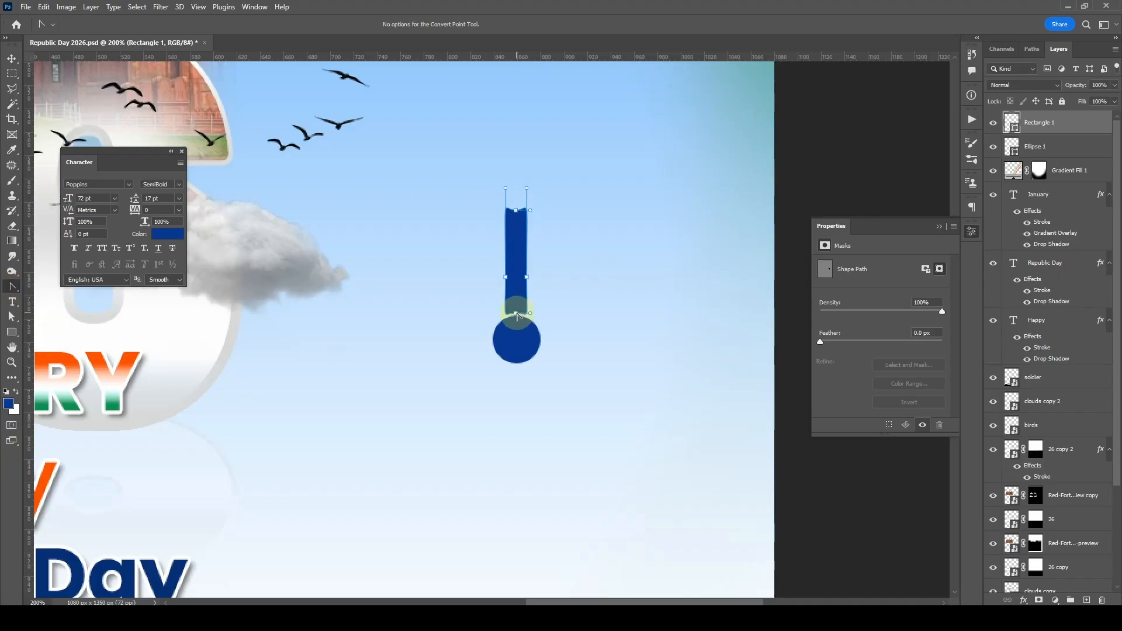
left_click(515, 211)
left_click(584, 293)
left_click(12, 59)
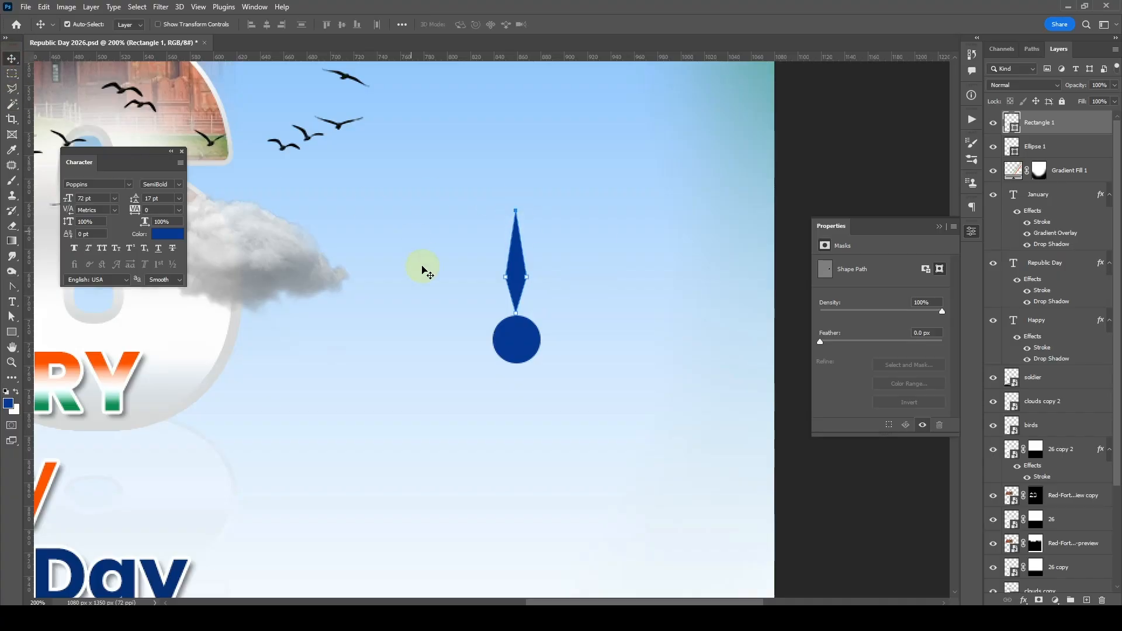
Narrow the diamond spoke slightly with a free transform
key("ctrl+t")
left_click_drag(528, 263, 523, 263)
key("Return")
left_click_drag(564, 309, 557, 279)
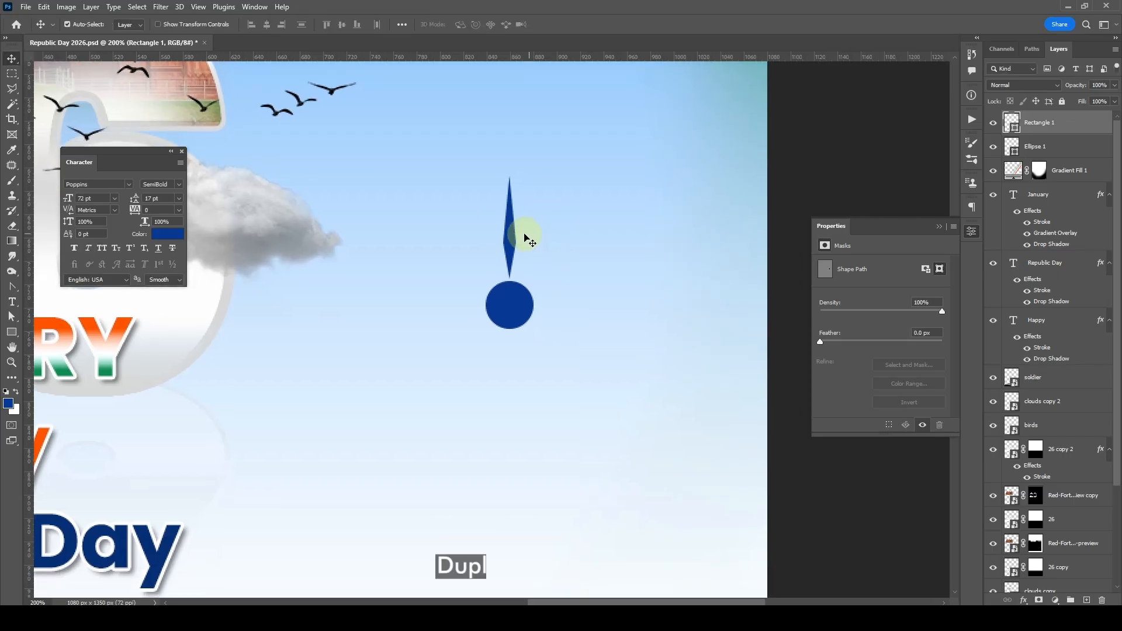
Duplicate the spoke, flip the copy vertically and move it straight down to just below the circle
key("ctrl+j")
key("ctrl+t")
right_click(512, 246)
left_click(546, 479)
key("shift+Down")
key("shift+Down")
key("shift+Down")
key("shift+Down")
key("shift+Down")
key("shift+Down")
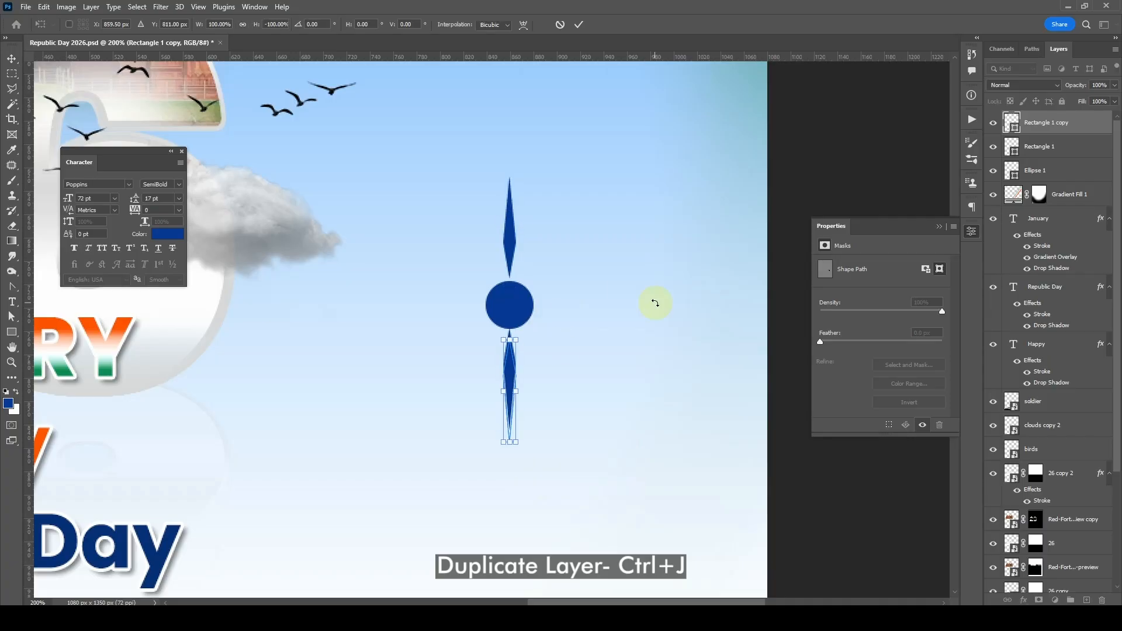
key("Return")
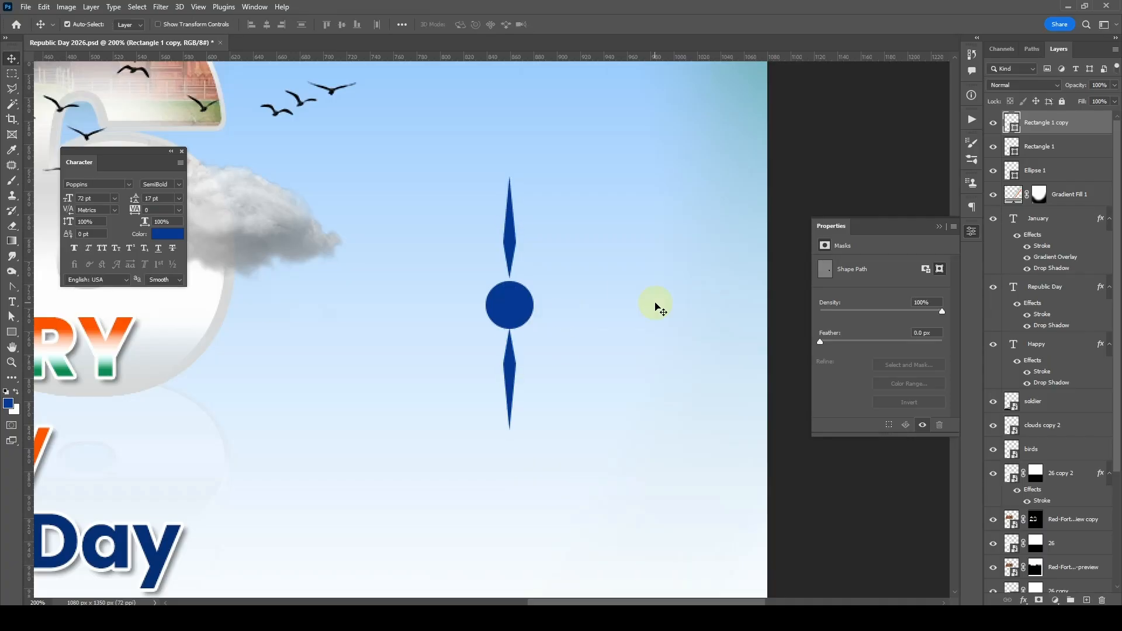
Merge the upper and lower spokes into one shape
left_click(508, 238)
left_click(509, 362, "shift")
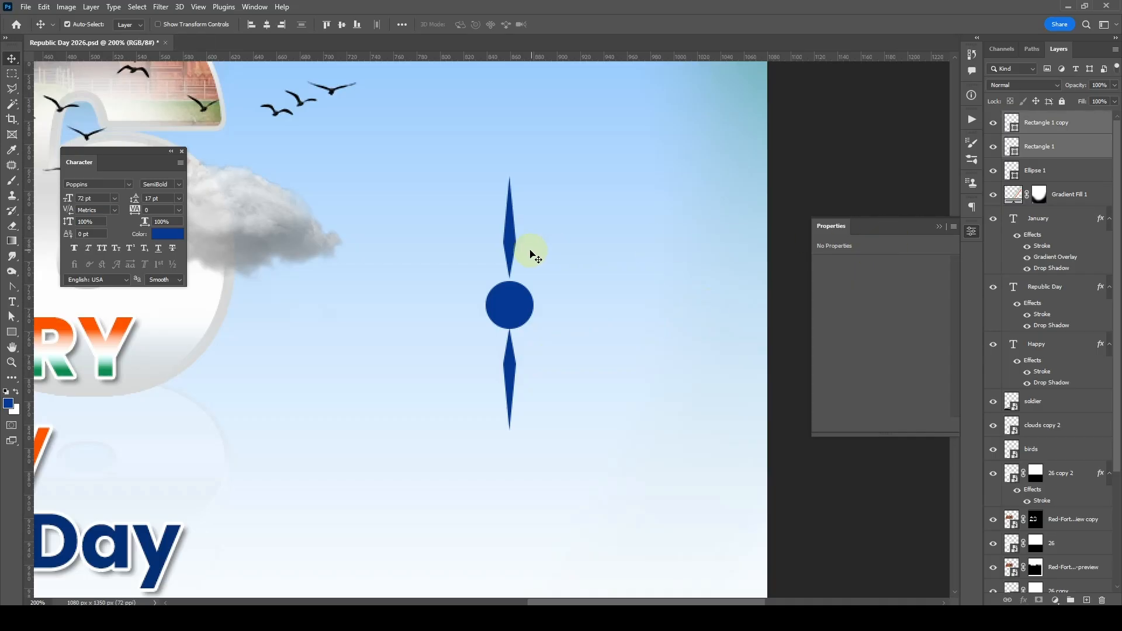
right_click(1051, 125)
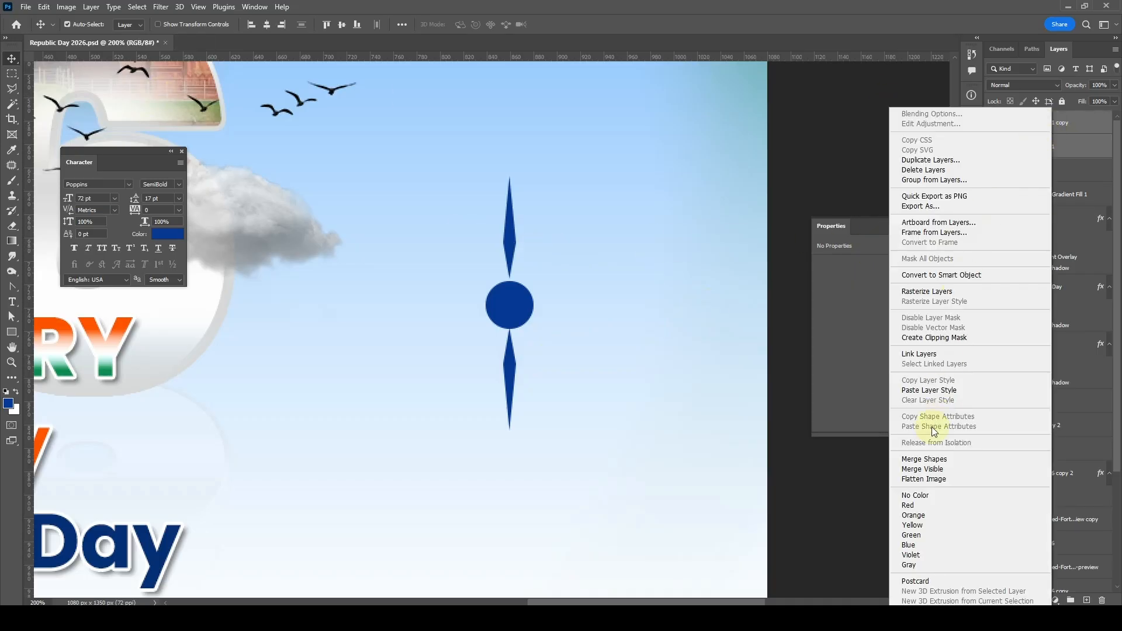
left_click(919, 461)
Align the vertical centres of the merged spoke pair and the small circle
left_click(1037, 146, "shift")
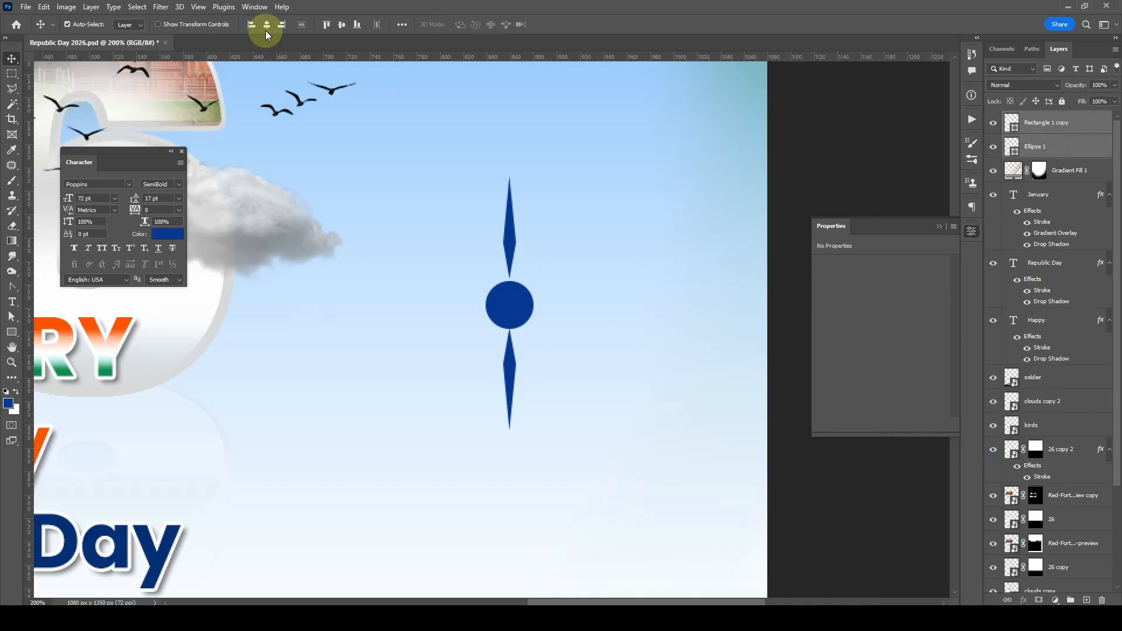
left_click(342, 24)
left_click(521, 306)
Duplicate the vertical spoke pair and rotate the copy by 15°
left_click(511, 240)
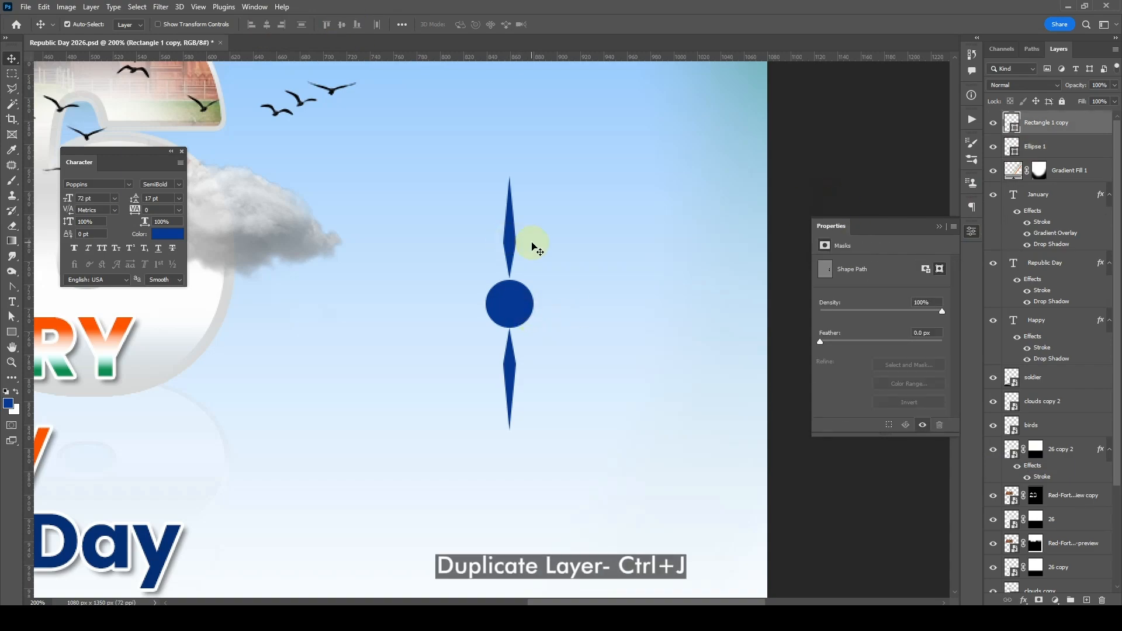
key("ctrl+j")
key("ctrl+t")
left_click(311, 24)
type("15")
key("Return")
Duplicate the tilted spoke pair and rotate the new copy a further 15°, placing it at 30° from vertical
key("ctrl+j")
key("ctrl+t")
left_click(316, 24)
type("150")
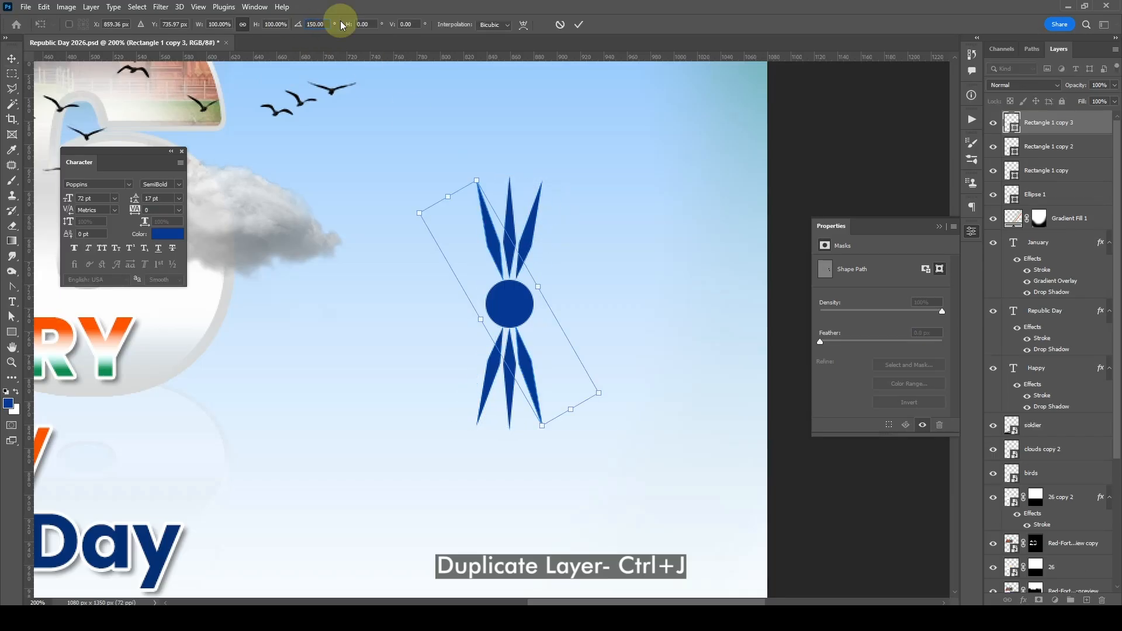
key("Return")
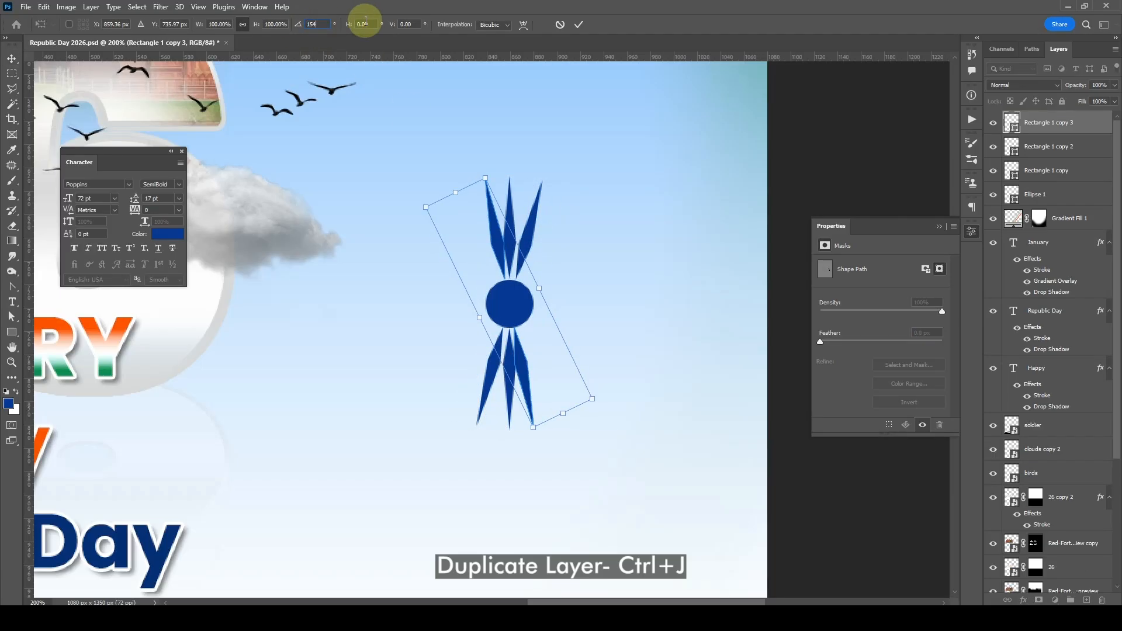
key("Return")
Duplicate the newest spoke pair twice, rotating each copy 15° more, to add spokes at 45° and 60°
key("ctrl+j")
key("ctrl+t")
left_click(316, 23)
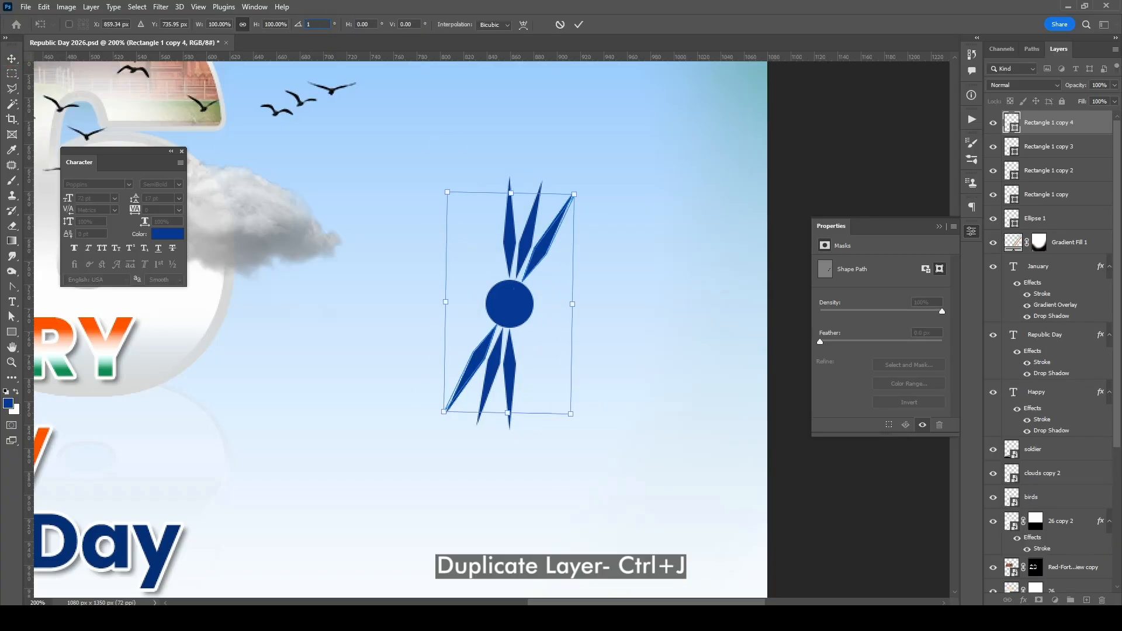
type("15")
key("Return")
key("Return")
key("ctrl+j")
key("ctrl+t")
left_click(316, 24)
type("15")
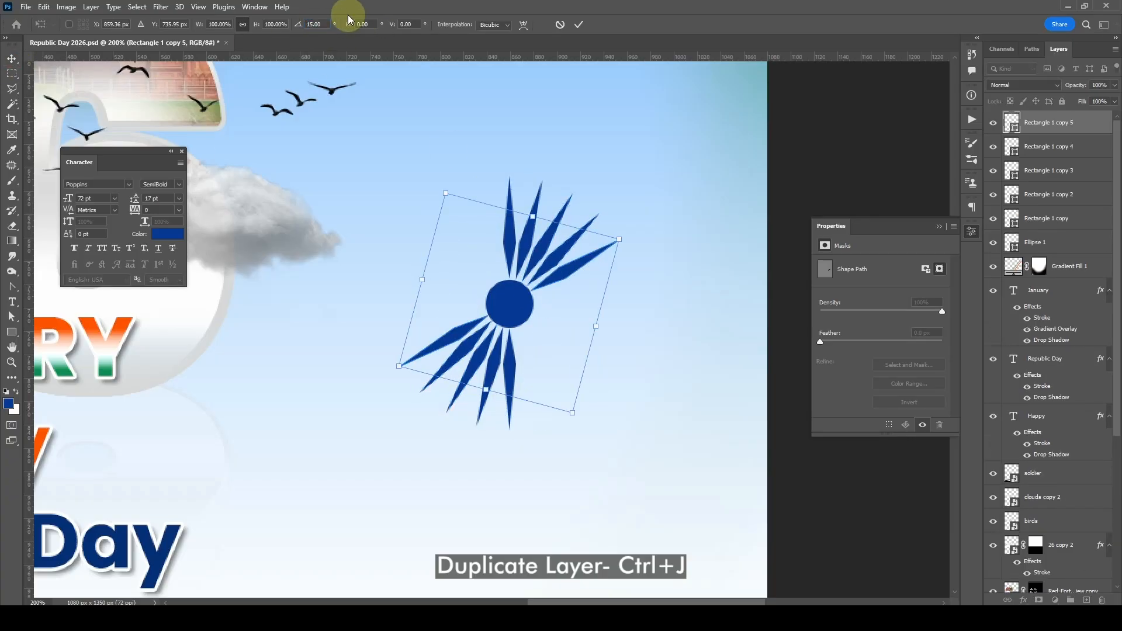
key("Return")
key("Return")
Add spoke pairs at 75° and 90° by duplicating the newest pair and rotating each copy another 15°
key("ctrl+j")
key("ctrl+t")
left_click(314, 24)
type("15")
key("Return")
key("Return")
key("ctrl+j")
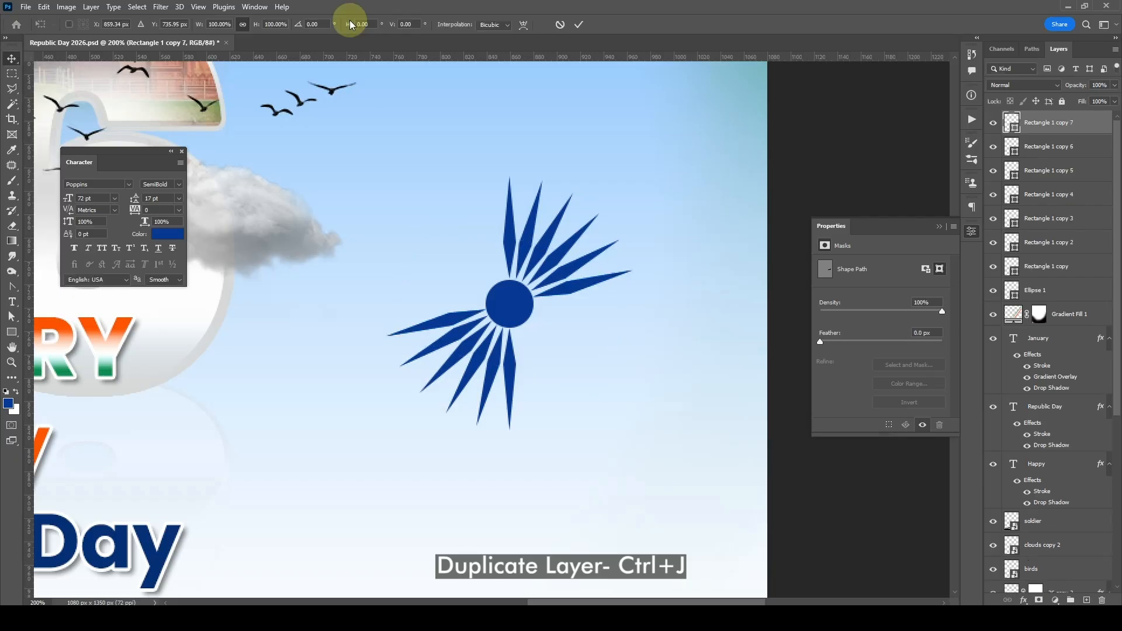
key("ctrl+t")
left_click(314, 24)
type("15")
key("Return")
key("Return")
Duplicate the horizontal spoke pair twice in succession with 15° rotations, adding spokes at 105° and 120°
key("ctrl+j")
key("ctrl+t")
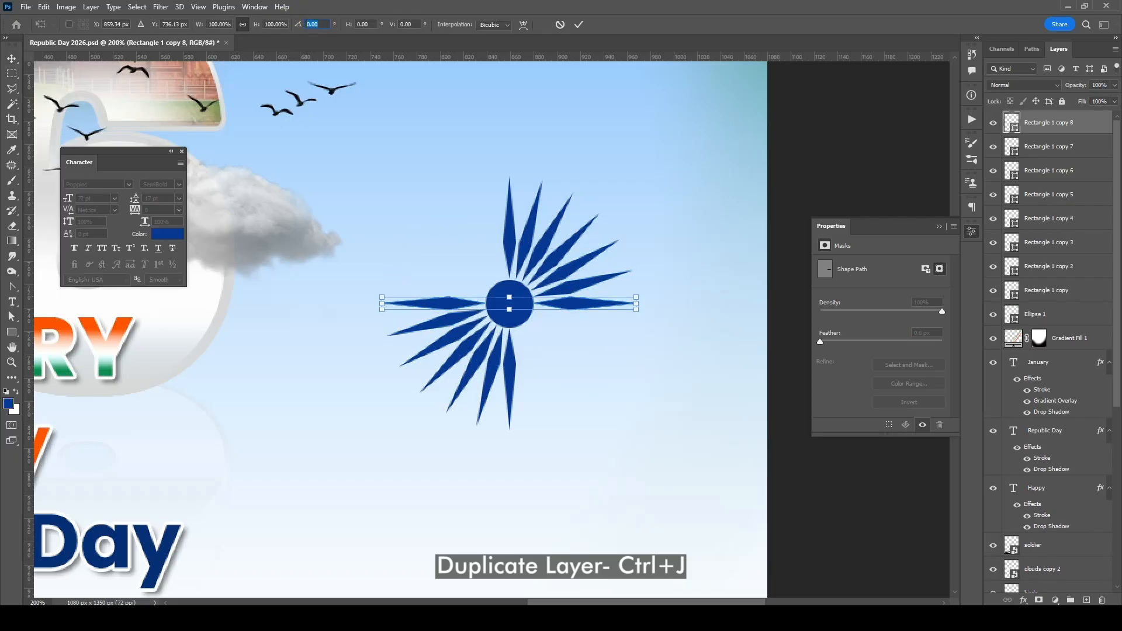
type("15")
key("Return")
key("Return")
key("ctrl+j")
key("ctrl+t")
left_click(313, 24)
type("15")
key("Return")
key("Return")
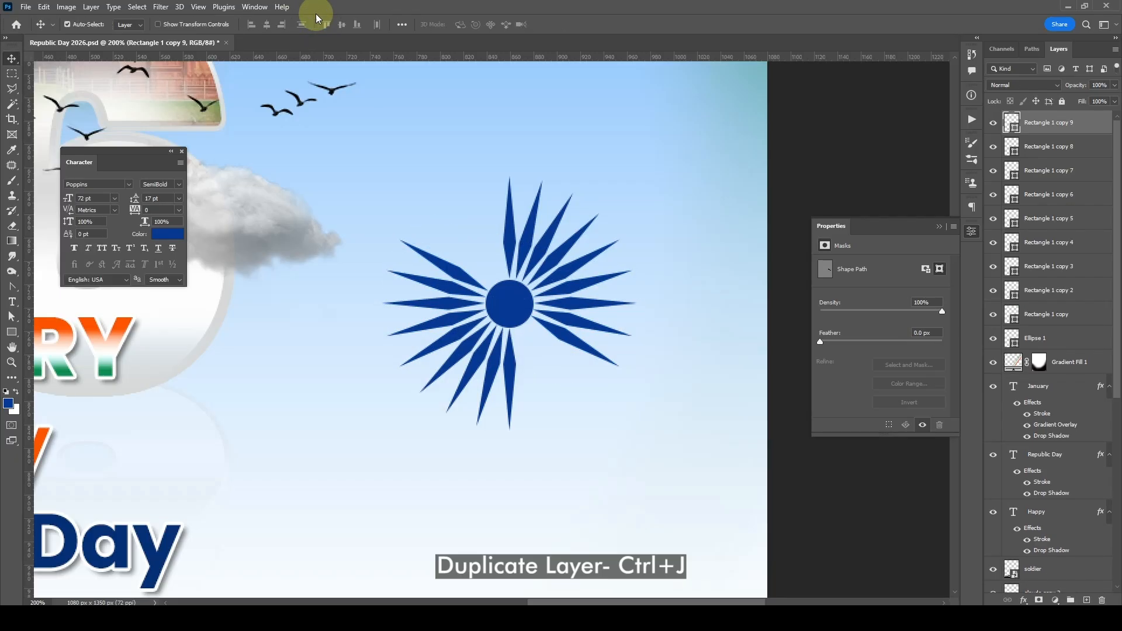
Duplicate the newest spoke pair and rotate the copy by 150°
key("ctrl+j")
key("ctrl+t")
left_click(313, 24)
type("15")
key("Return")
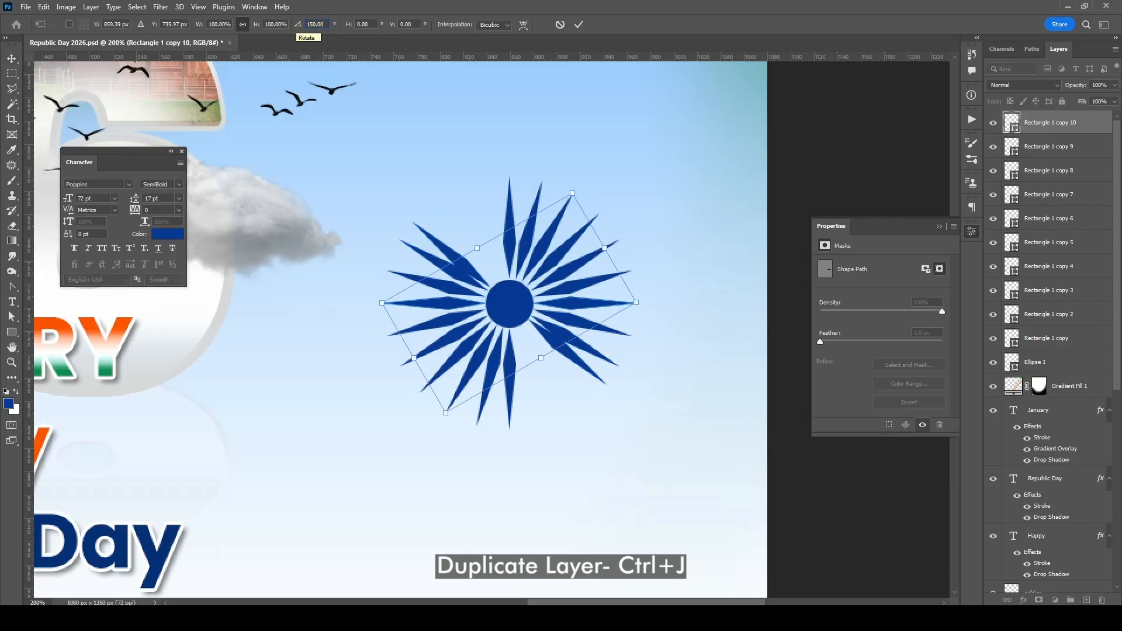
key("Return")
Duplicate the newest spoke pair twice in succession, rotating each copy 15° further
key("ctrl+j")
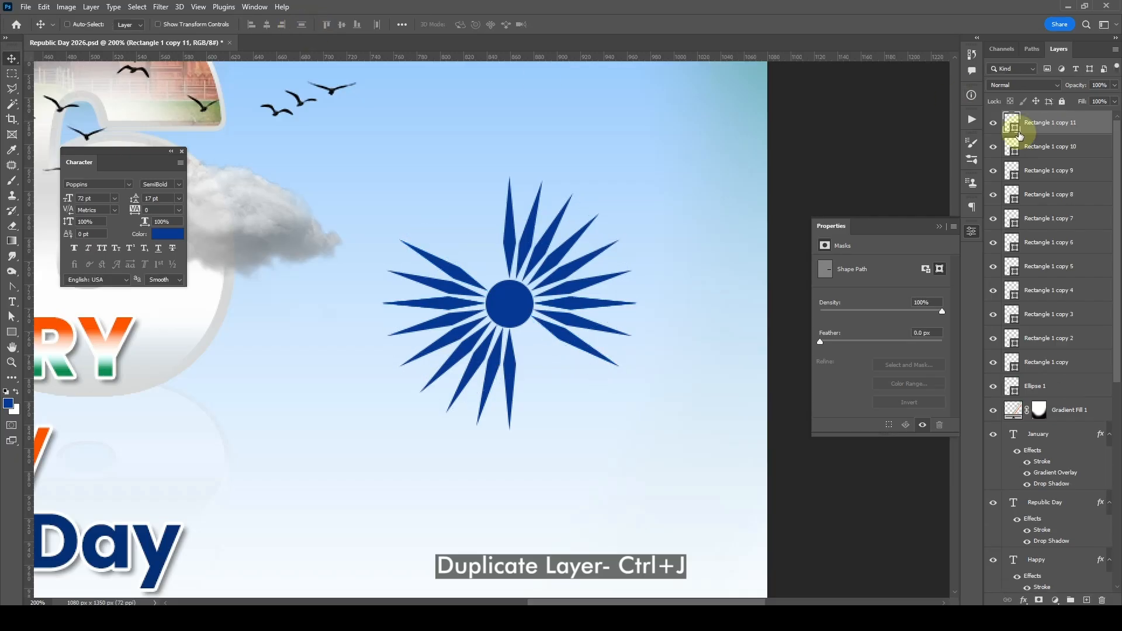
key("ctrl+t")
left_click(314, 24)
type("15")
key("Return")
key("Return")
key("ctrl+j")
key("ctrl+t")
left_click(310, 24)
type("15")
key("Return")
key("Return")
Create two more spoke pairs at 135° and 150° by duplicating and rotating each copy 15°
key("ctrl+j")
key("ctrl+t")
left_click(312, 24)
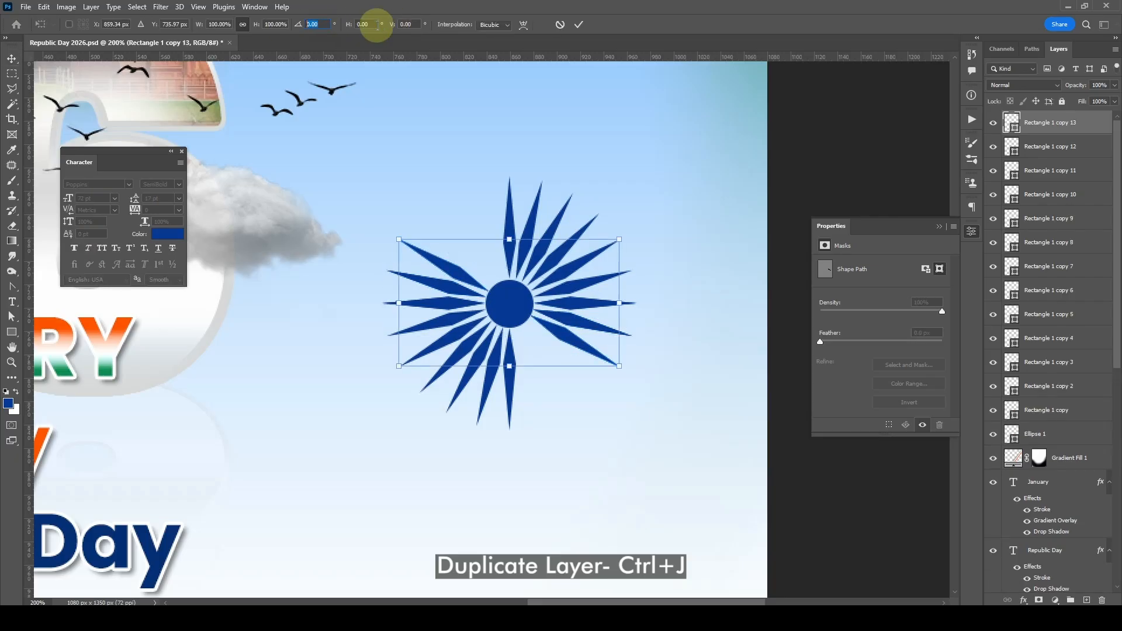
type("15")
key("Return")
key("Return")
key("ctrl+j")
key("ctrl+t")
key("Return")
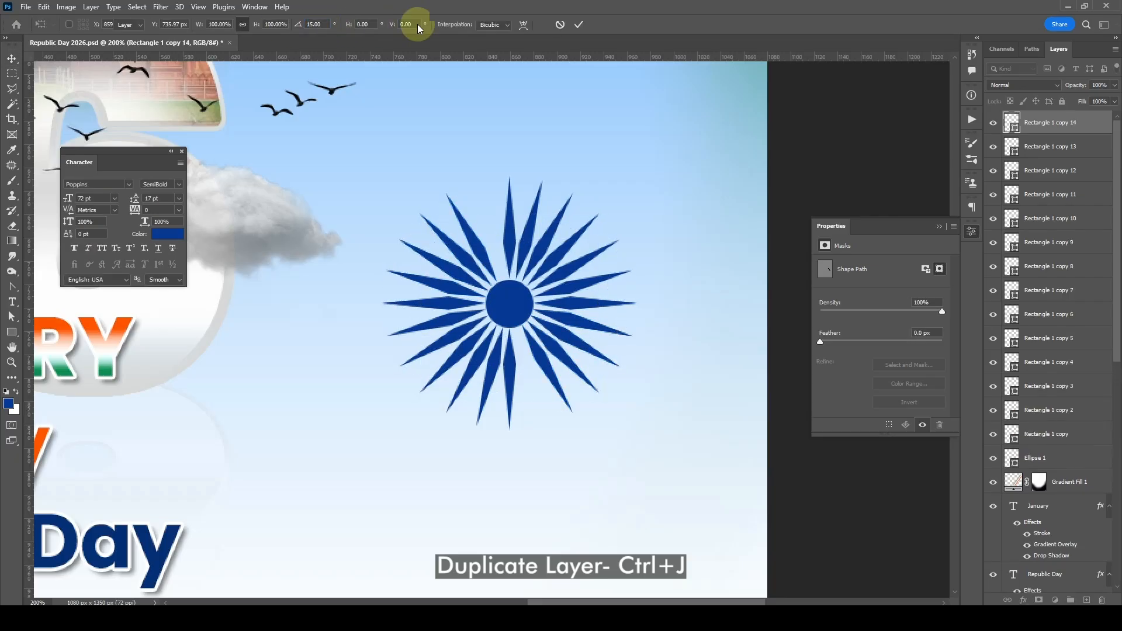
Fill the last gap in the wheel with a duplicated spoke pair rotated another 15°
key("ctrl+j")
key("ctrl+t")
left_click(321, 24)
type("15")
key("Return")
key("Return")
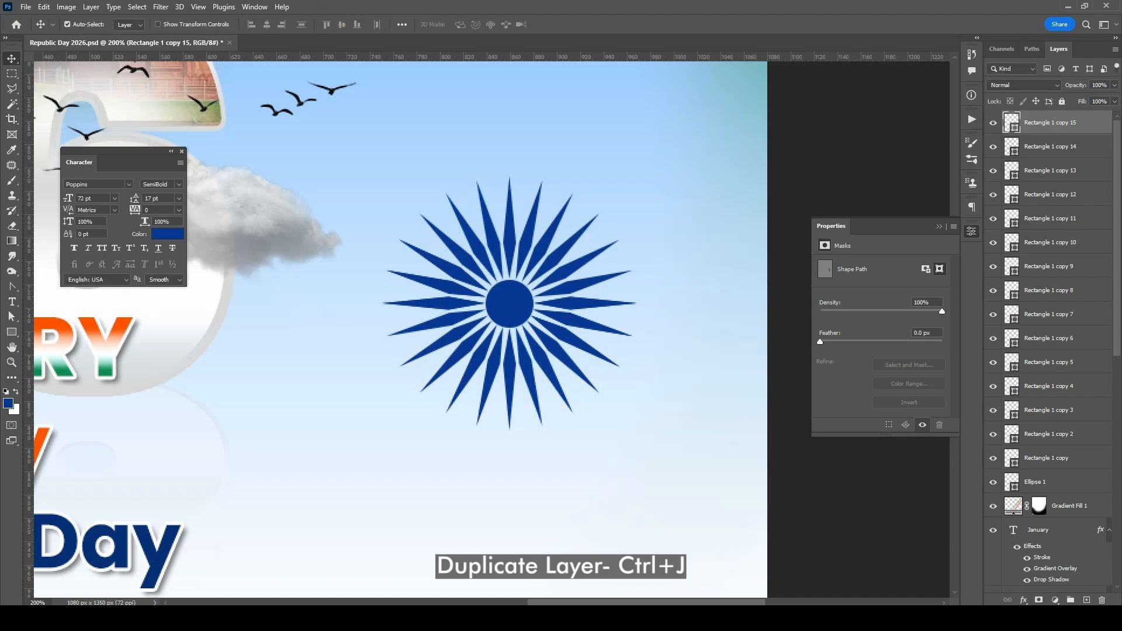
Duplicate the centre circle and scale the copy to 525% around its centre
left_click(517, 312)
key("ctrl+t")
key("Return")
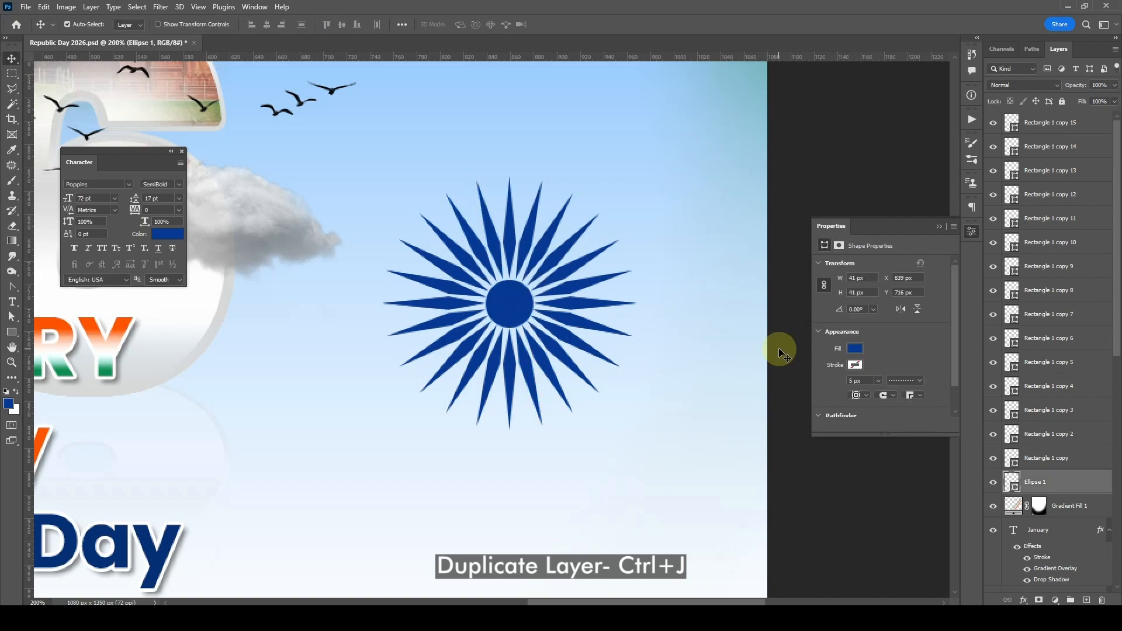
key("ctrl+j")
key("ctrl+t")
right_click(518, 295)
left_click(543, 321)
type("500")
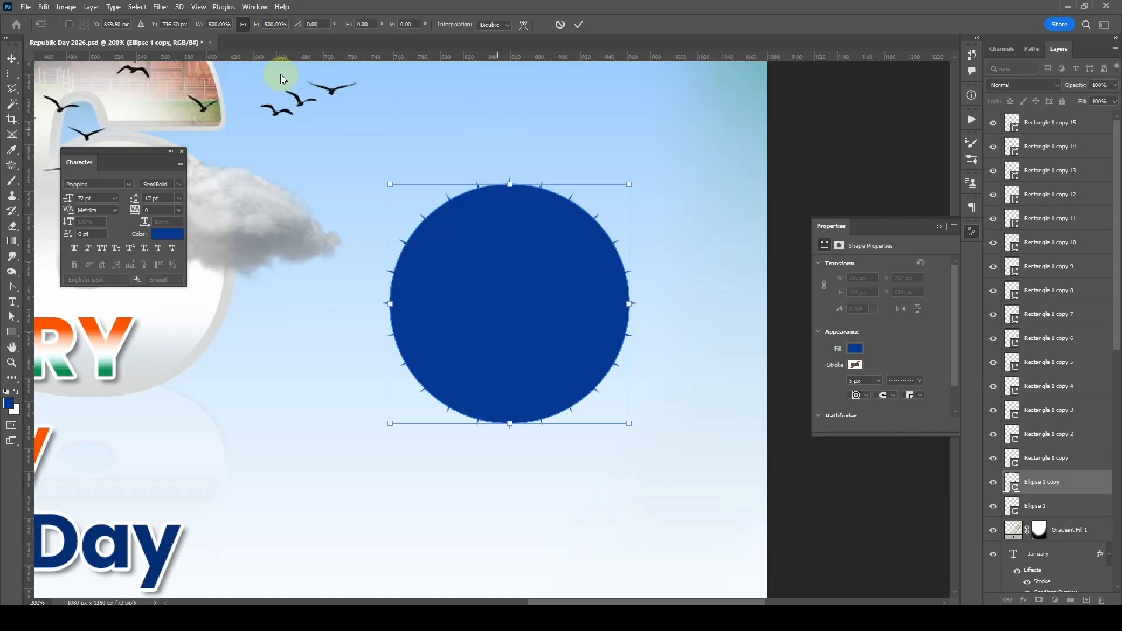
left_click_drag(285, 23, 237, 21)
type("525")
key("Return")
Set the enlarged circle's opacity to 0% and give it a white outside stroke about 12 px thick
left_click(1113, 86)
type("0")
left_click(1023, 600)
left_click(1043, 512)
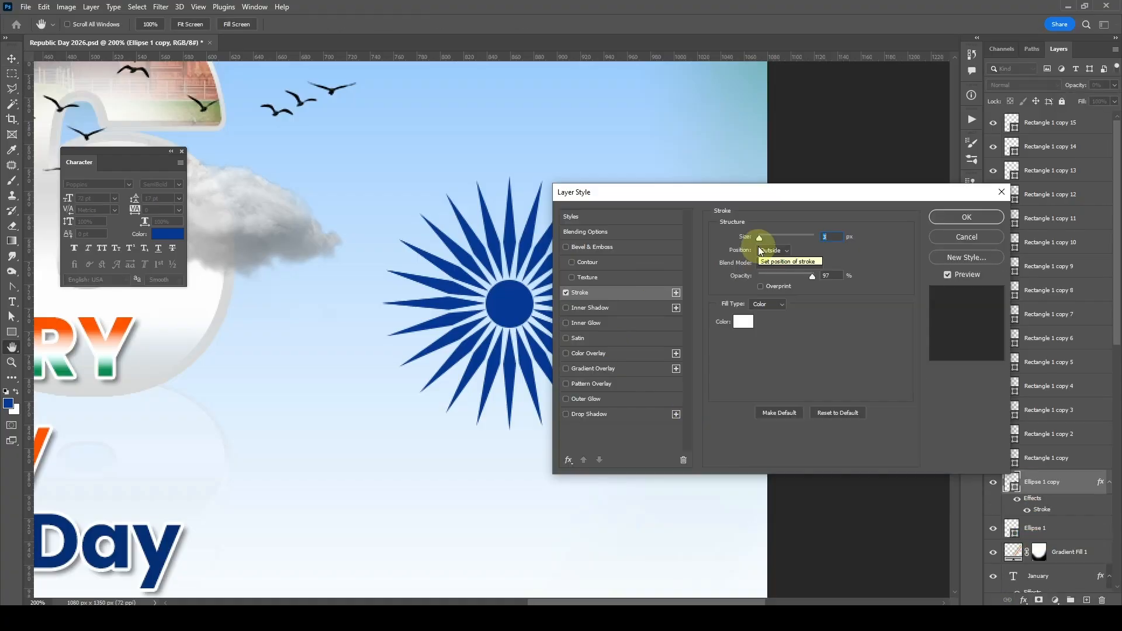
left_click_drag(759, 237, 765, 237)
left_click(957, 218)
Restore the enlarged circle's opacity to 100% and set its fill to 0%
left_click(1113, 85)
mouse_move(1059, 99)
left_mouse_down()
mouse_move(1114, 97)
mouse_move(1030, 122)
left_mouse_up()
left_click(1080, 79)
left_click(1113, 102)
Recolour the circle's stroke with the blue sampled from the spokes and reduce its size to 6 px
double_click(1044, 511)
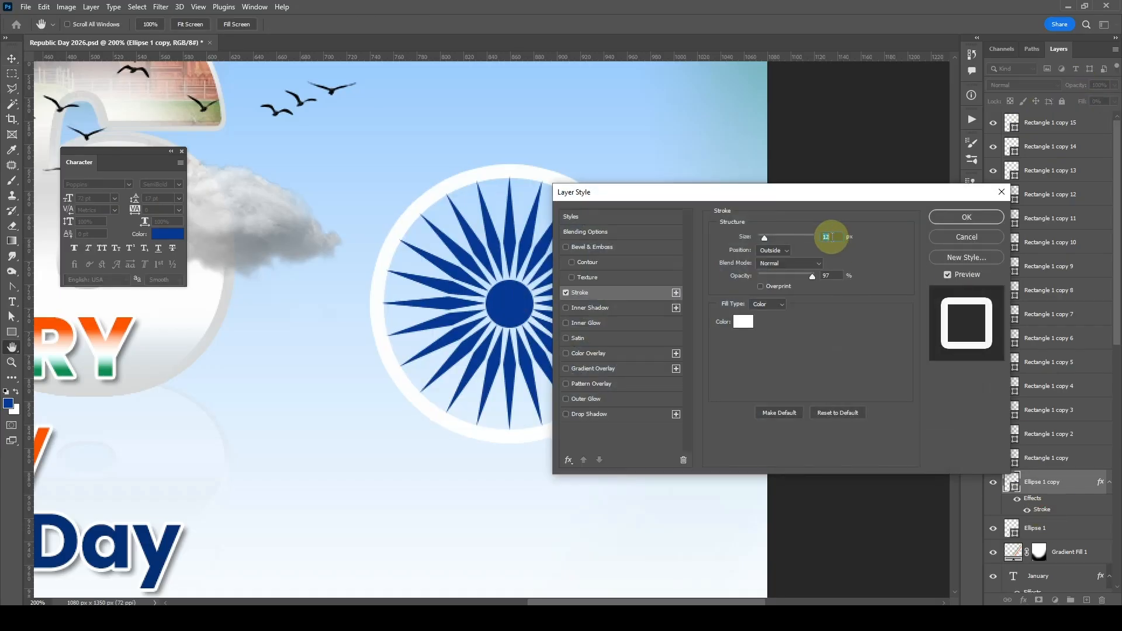
left_click(743, 321)
left_click(507, 246)
left_click(611, 318)
left_click(966, 217)
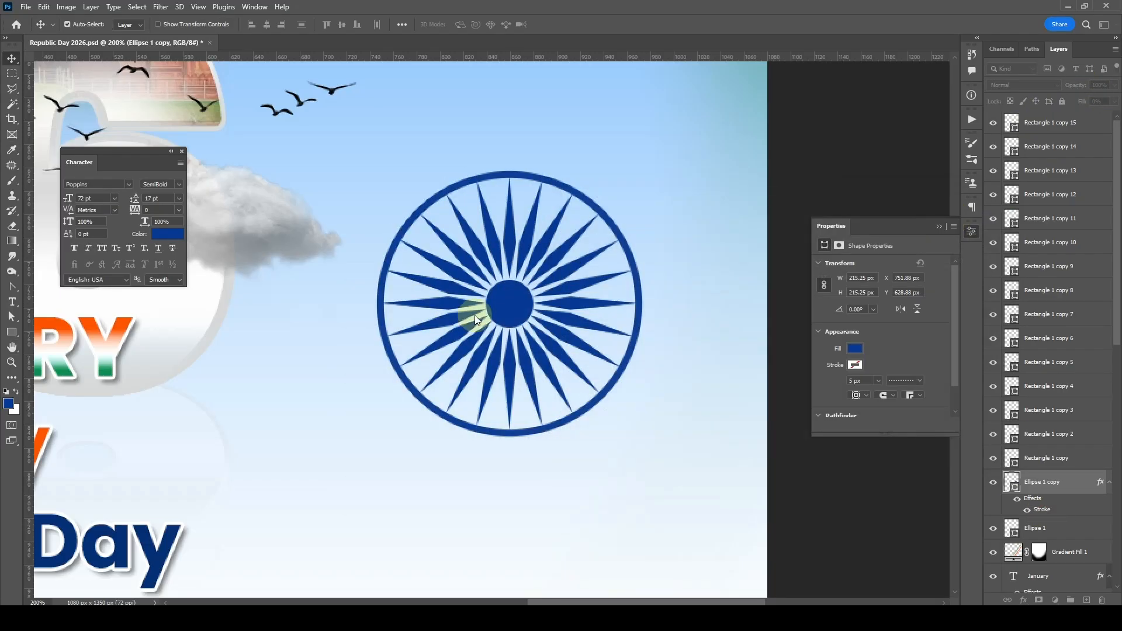
Thicken the outer ring's blue stroke into a broad rim
double_click(1042, 509)
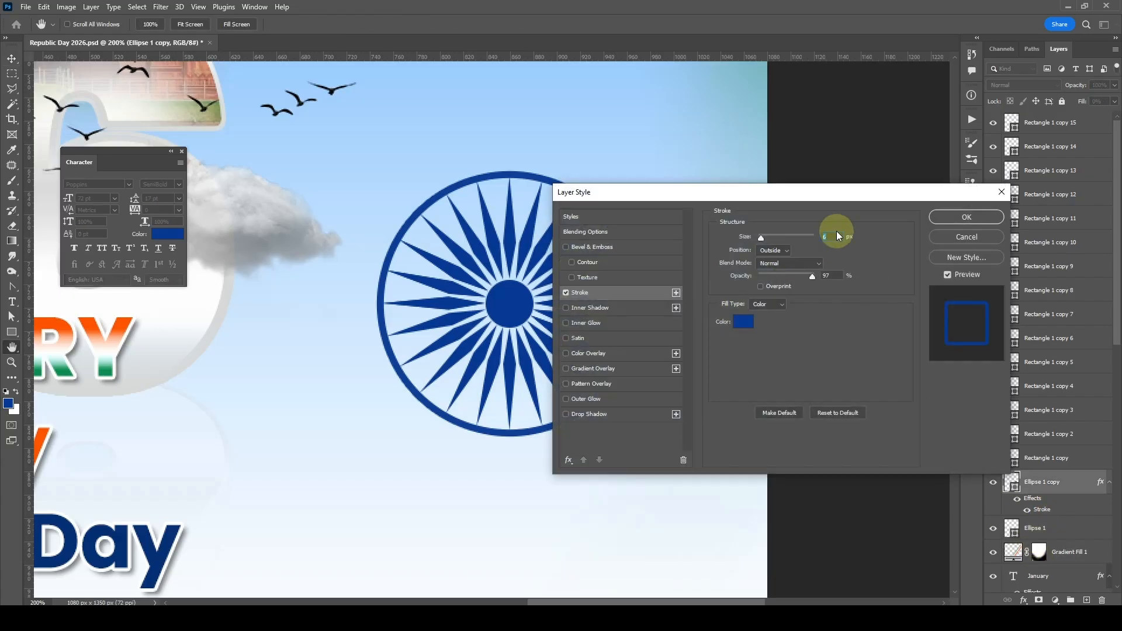
scroll(832, 237, "up", 11)
left_click(938, 221)
Scale the outer ring down slightly around its centre so its inner edge meets the spoke tips
left_click(660, 219)
key("ctrl+t")
left_click(1060, 482)
key("ctrl+t")
left_click_drag(634, 175, 630, 186)
key("Return")
Group all the wheel's circle and spoke layers and convert the group to a smart object
left_click(1051, 528)
left_click(1048, 123, "shift")
key("ctrl+g")
right_click(1035, 123)
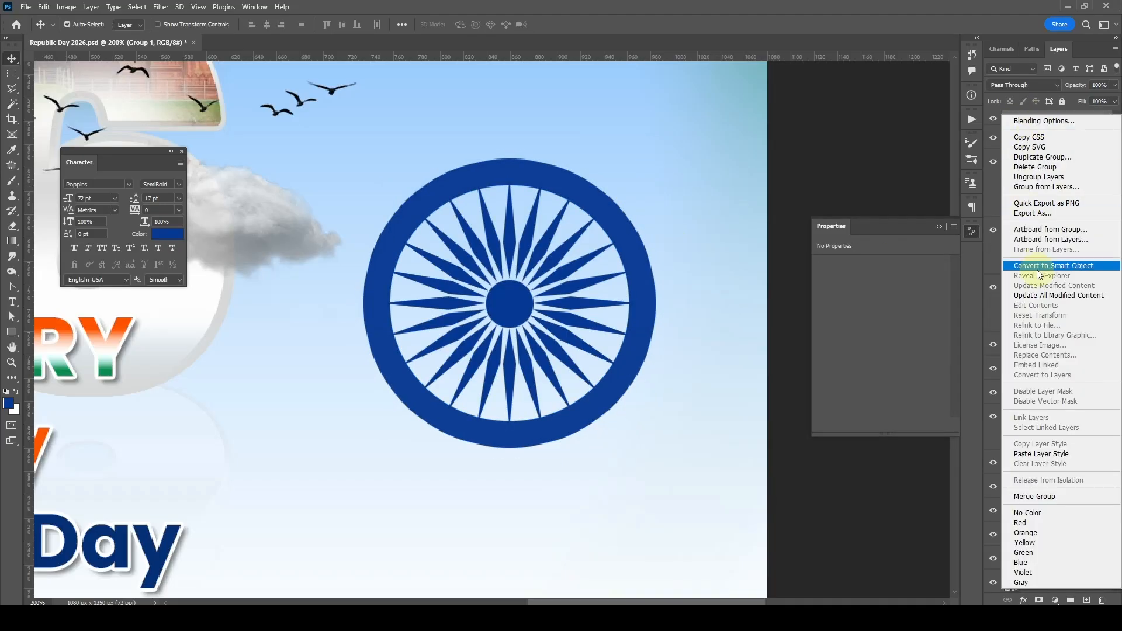
left_click(1036, 267)
Give the wheel a white 3 px outside stroke and a drop shadow with 12 px distance and 7 px size
left_click(1023, 600)
left_click(1051, 525)
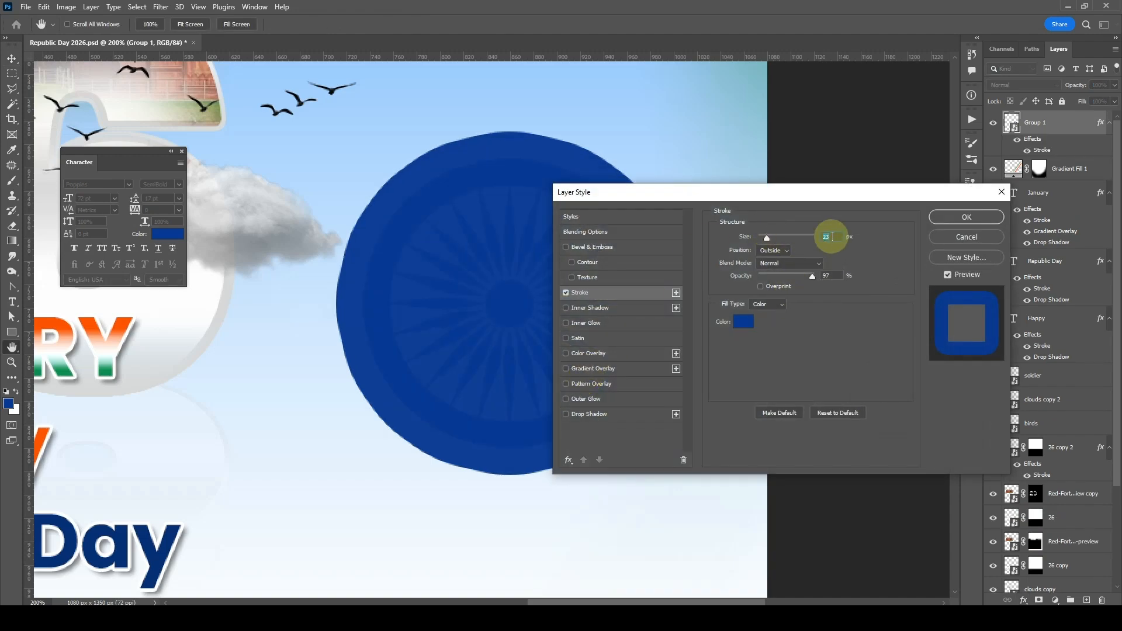
scroll(825, 236, "down", 20)
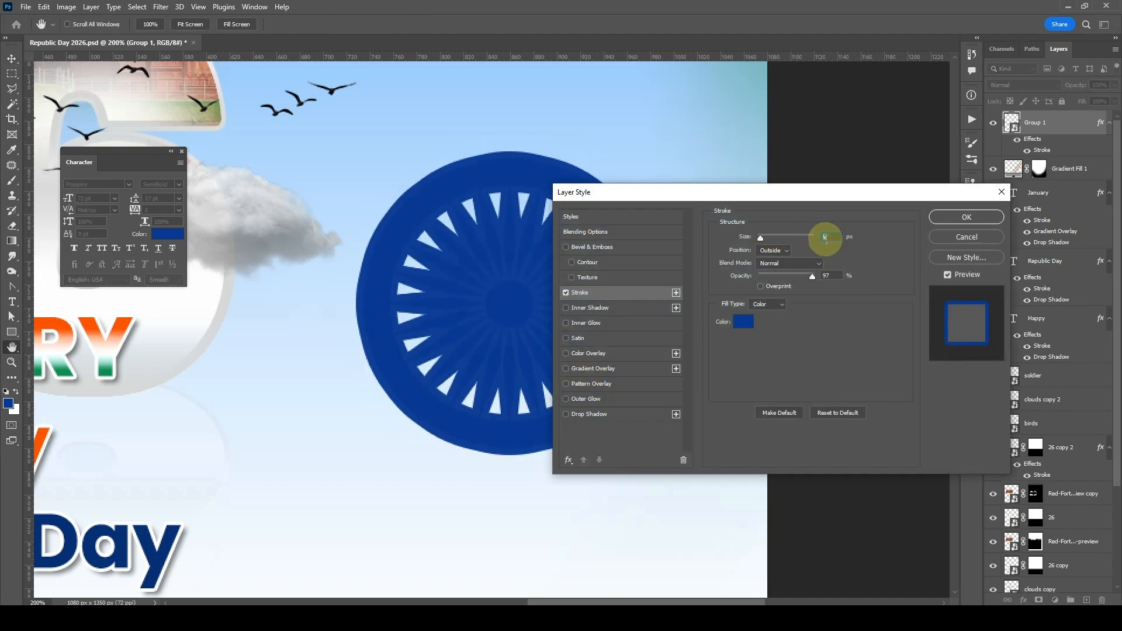
scroll(825, 236, "up", 1)
left_click(743, 322)
left_click(347, 323)
left_click(609, 318)
left_click_drag(672, 194, 699, 256)
scroll(858, 298, "up", 1)
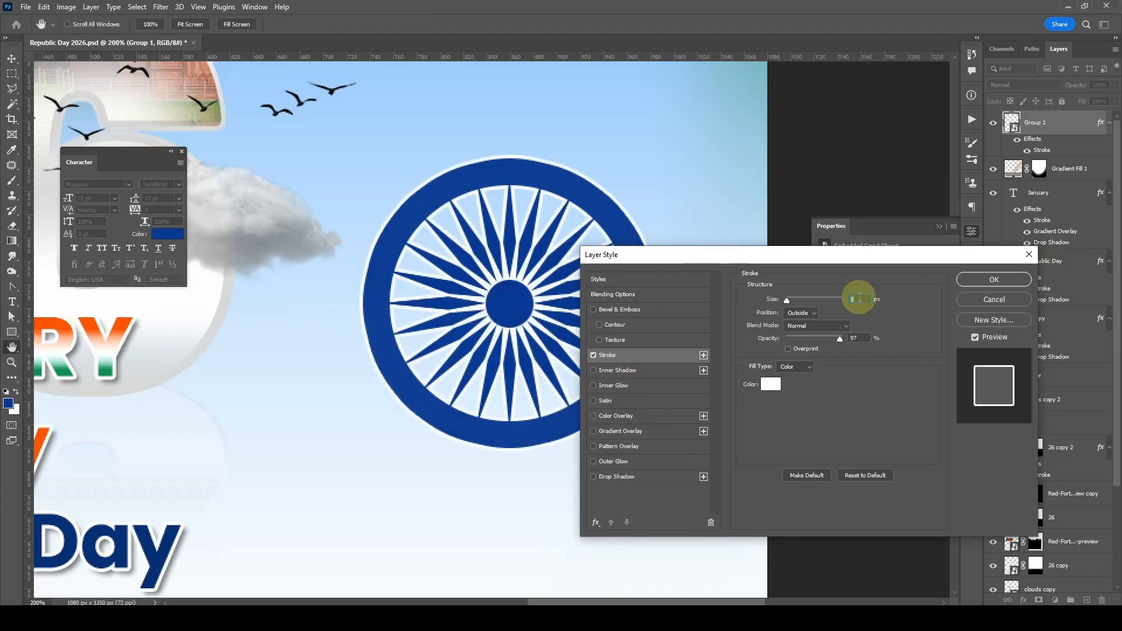
left_click(611, 476)
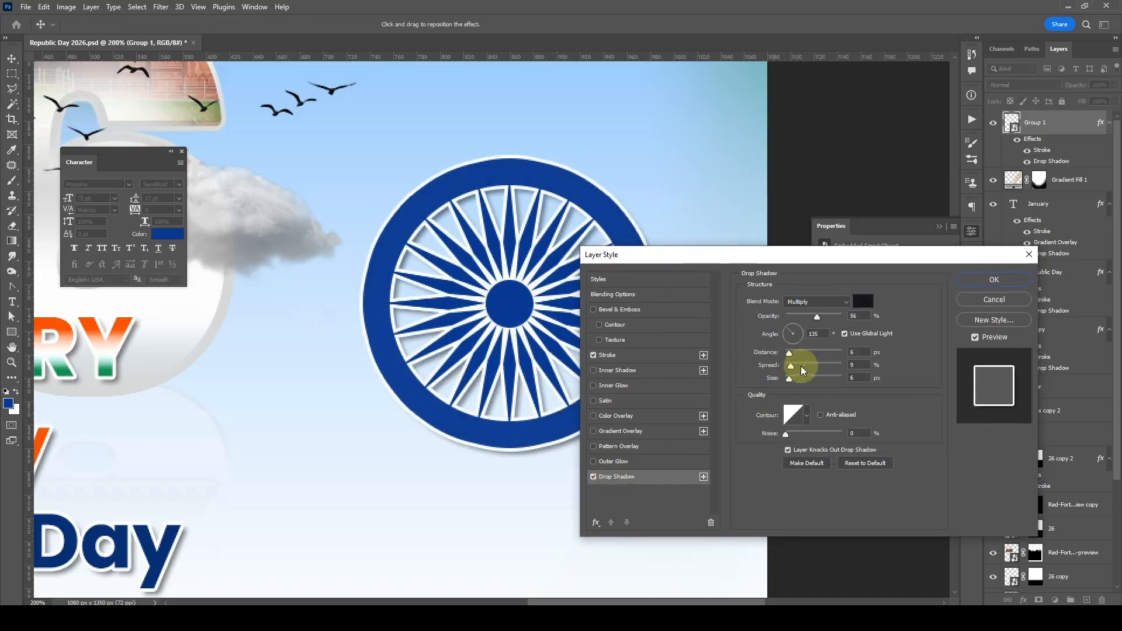
left_click_drag(787, 379, 793, 357)
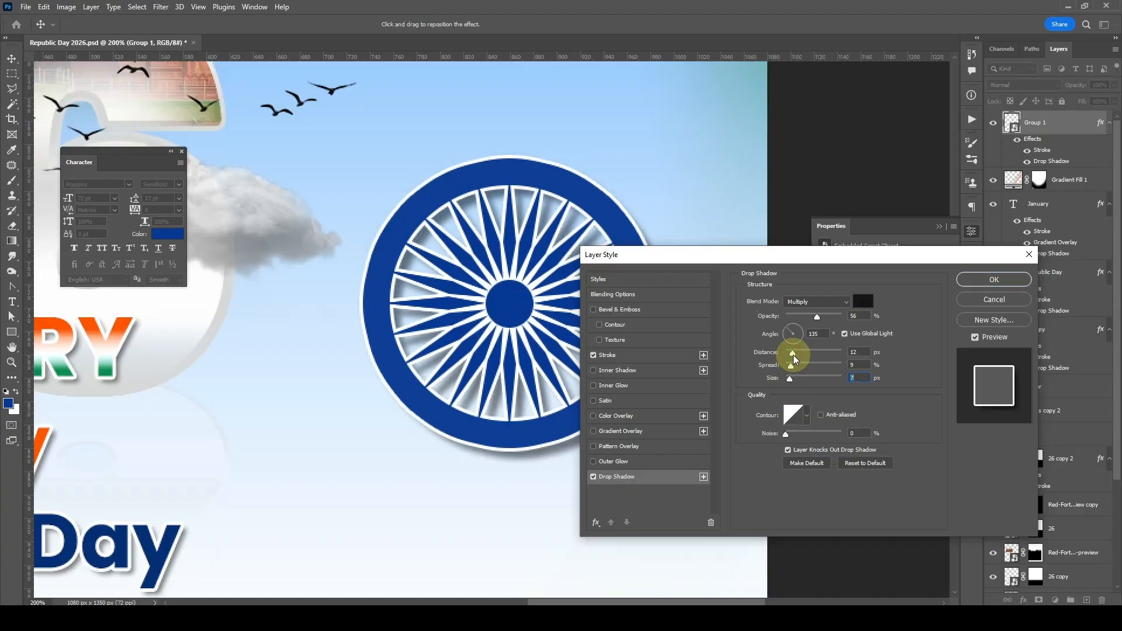
Add a gradient overlay to the wheel using the colour-to-transparent preset, with a dark navy blue first stop
left_click(620, 430)
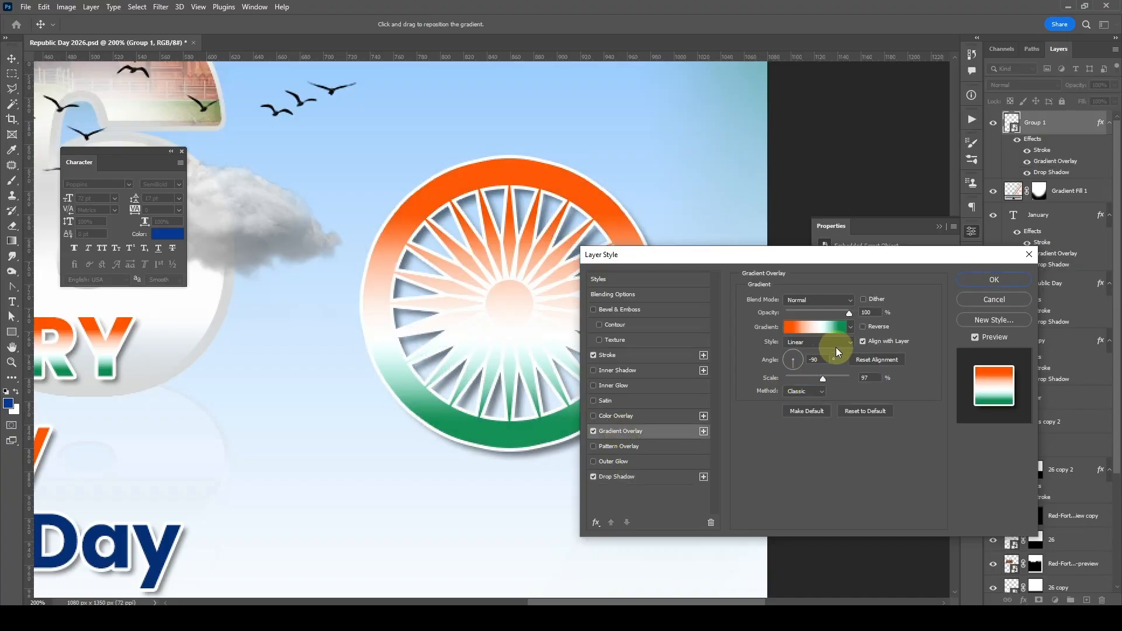
left_click(852, 328)
left_click(768, 367)
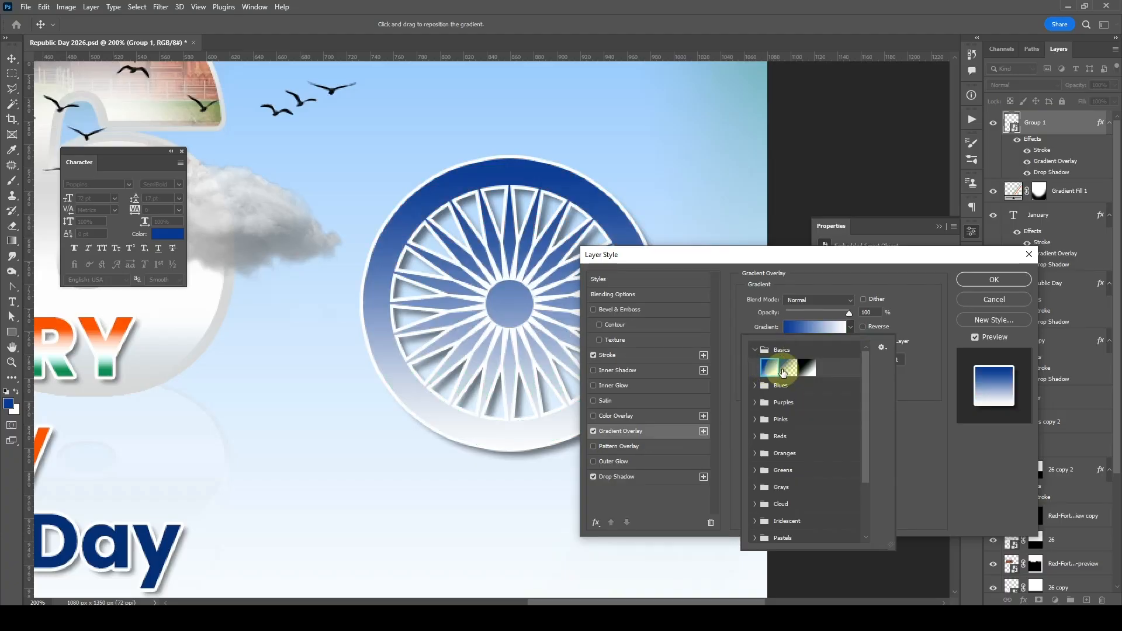
left_click(785, 368)
left_click(784, 326)
left_click(783, 326)
left_click(764, 474)
left_click(819, 524)
left_click(489, 414)
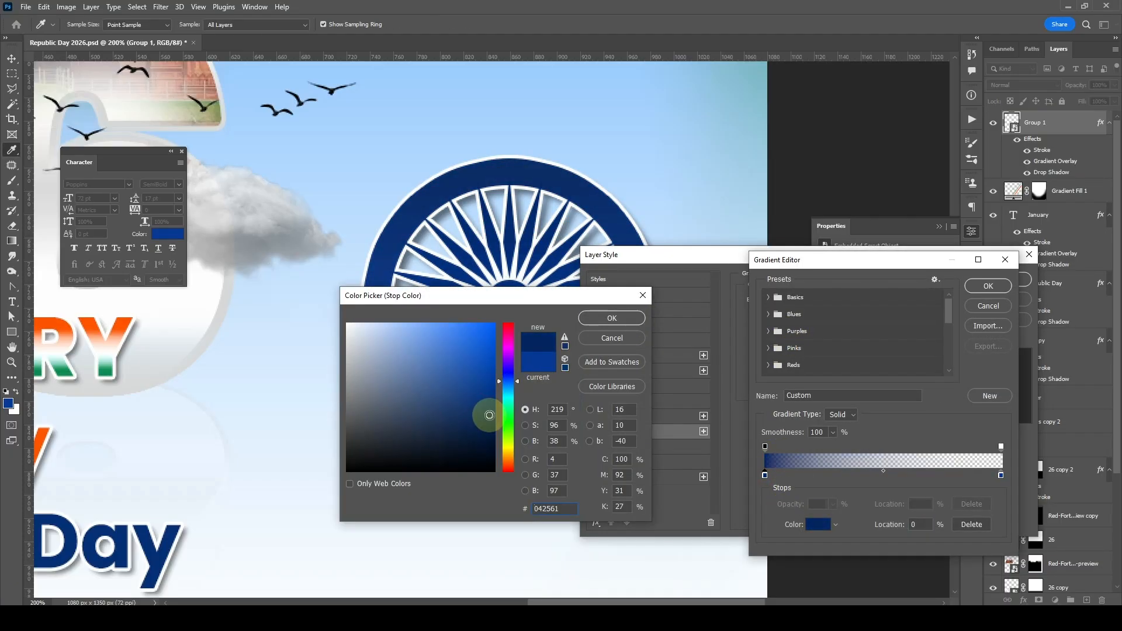
left_click(612, 318)
Add a bright blue (0d5ef2) colour stop at 34% to the wheel's overlay gradient and accept it
left_click(845, 474)
left_click(817, 524)
left_click(485, 327)
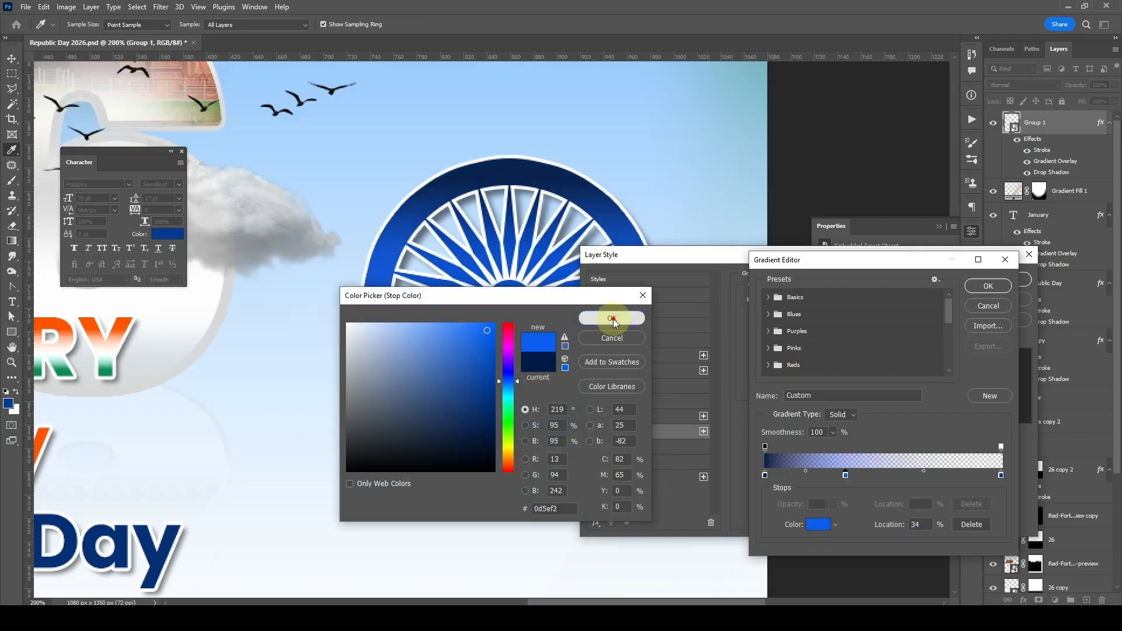
left_click(611, 318)
left_click(988, 286)
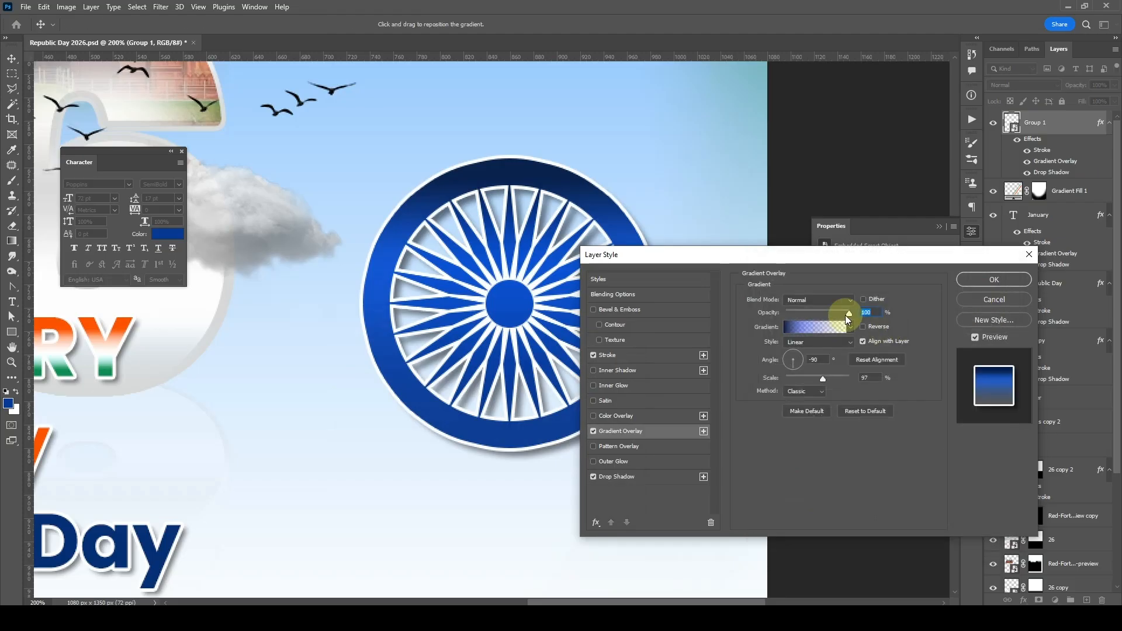
Set the wheel's gradient overlay to Reflected at 132° with 132% scale and 66% opacity, and apply the layer style
left_click_drag(845, 314, 819, 318)
left_click(787, 361)
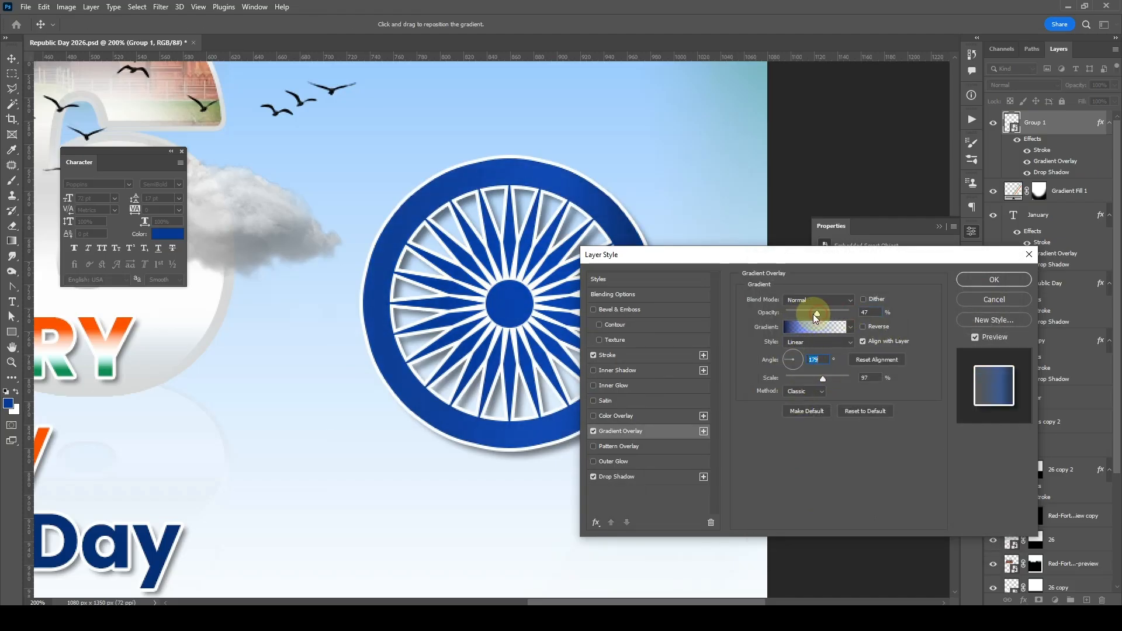
left_click_drag(815, 318, 838, 314)
left_click(814, 342)
left_click(795, 378)
left_click(790, 358)
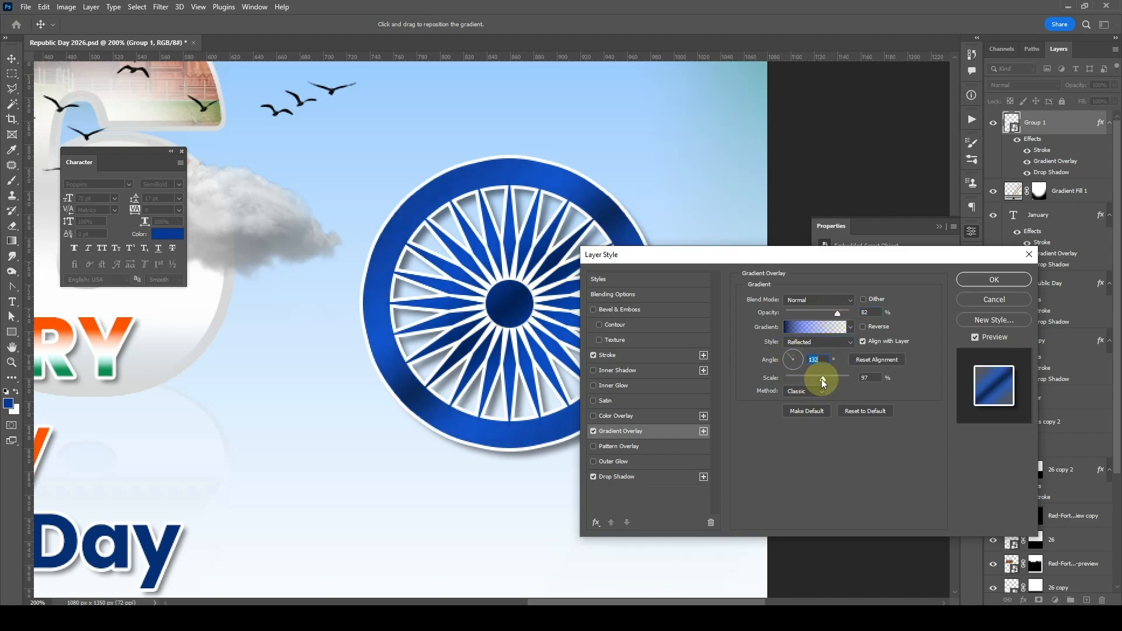
left_click_drag(833, 379, 840, 378)
left_click_drag(838, 313, 812, 314)
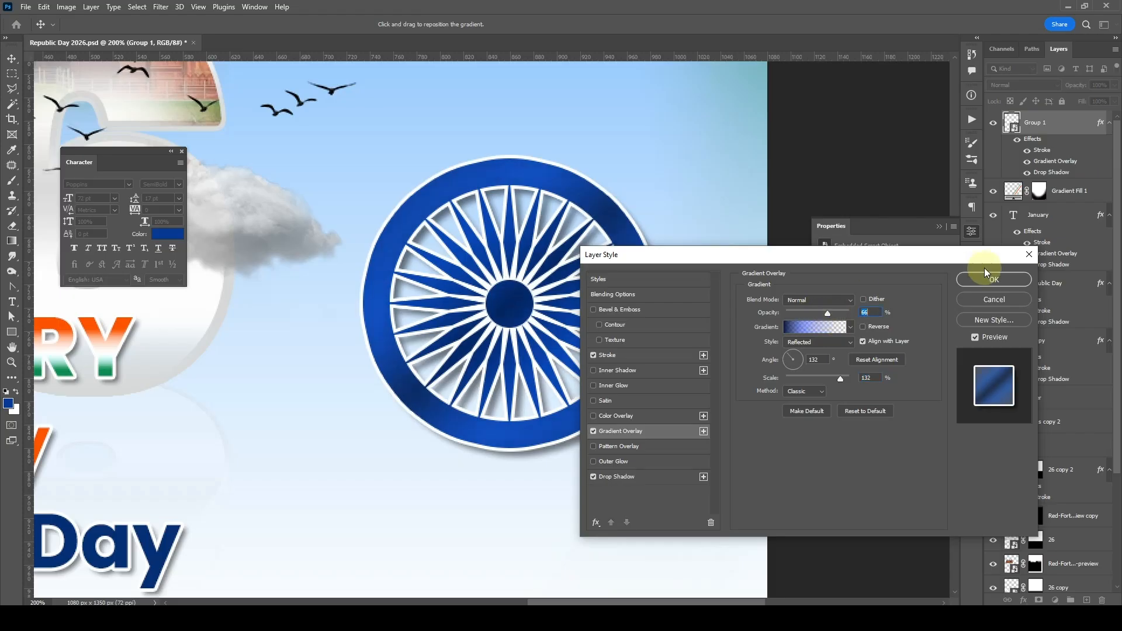
left_click(987, 277)
double_click(1043, 151)
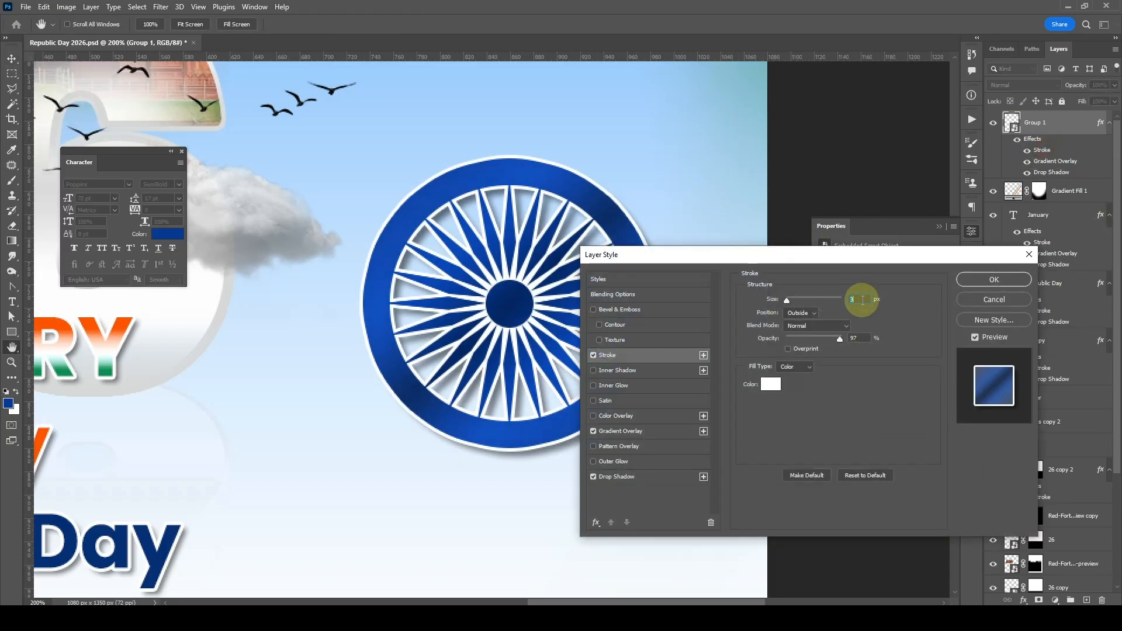
left_click(977, 282)
Move the Ashoka Chakra wheel against the right side of the "26", beside JANUARY
key("ctrl+0")
key("v")
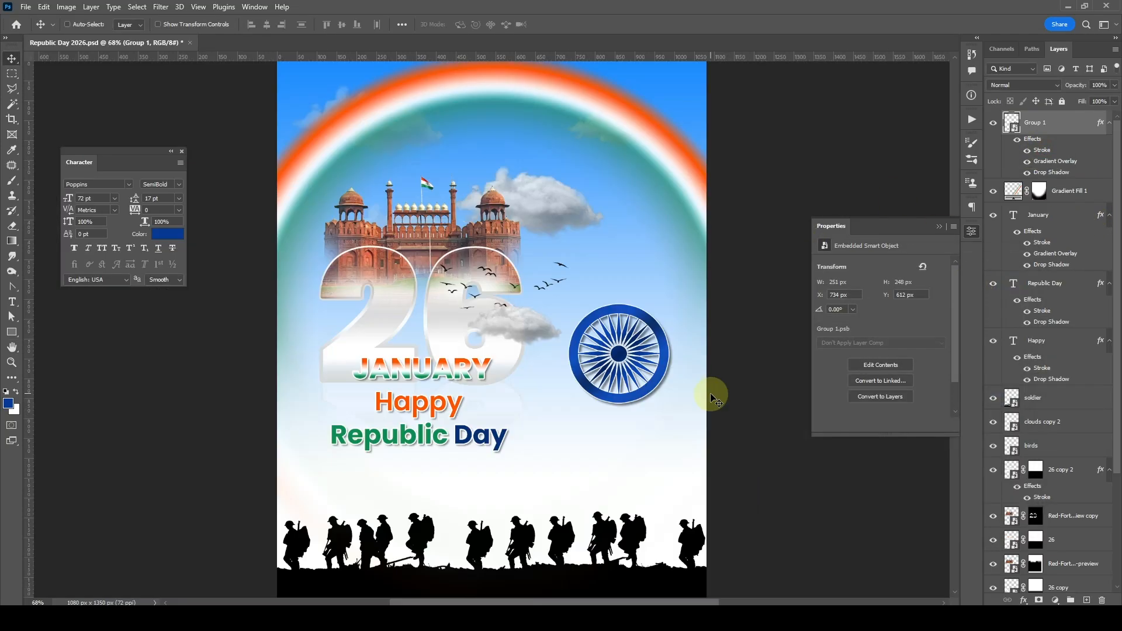
left_click_drag(624, 362, 567, 360)
Send the tricolour arc's Gradient Fill 1 layer backward behind the Red Fort, the "26" and the cloud copies
left_click(503, 322)
key("ctrl+bracketright")
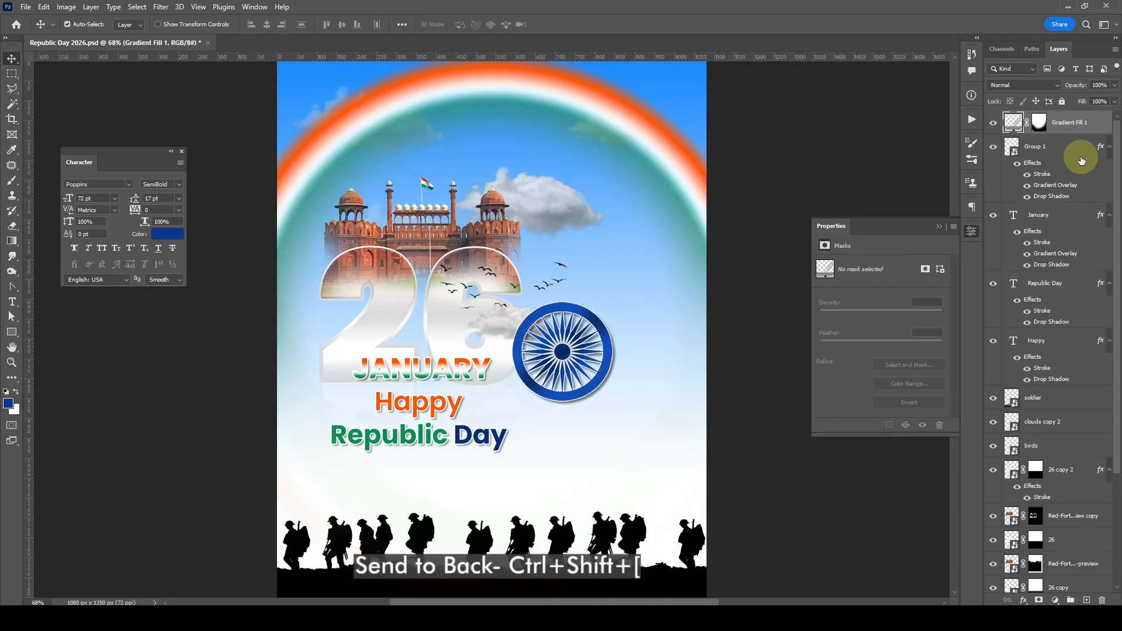
key("ctrl+shift+bracketleft")
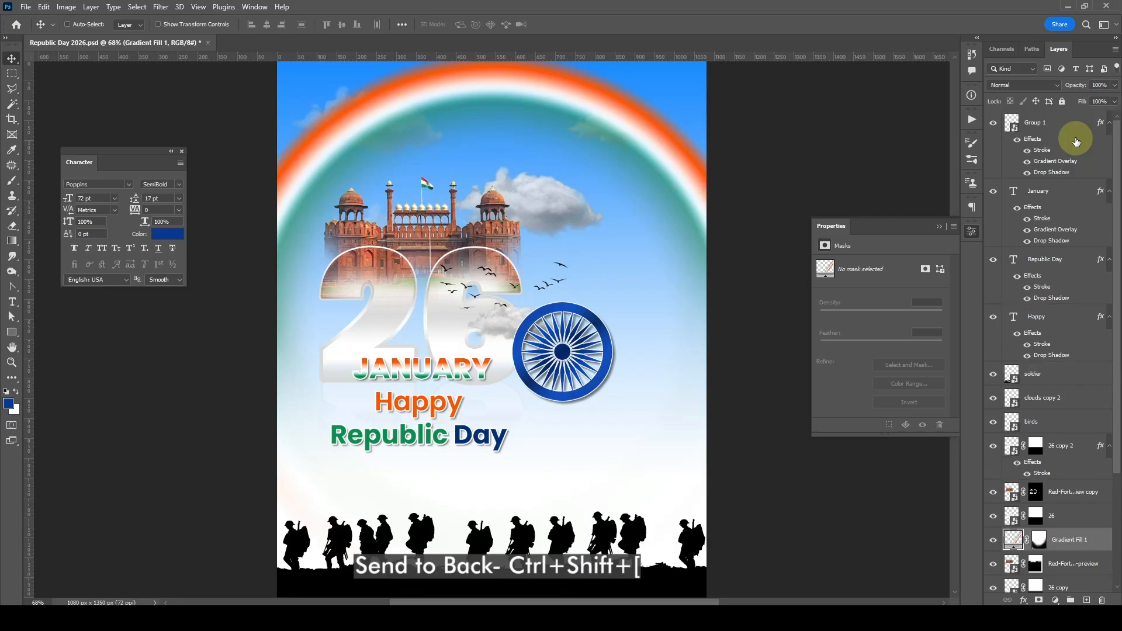
key("ctrl+bracketleft")
key("ctrl+bracketleft")
key("ctrl+bracketright")
key("ctrl+bracketright")
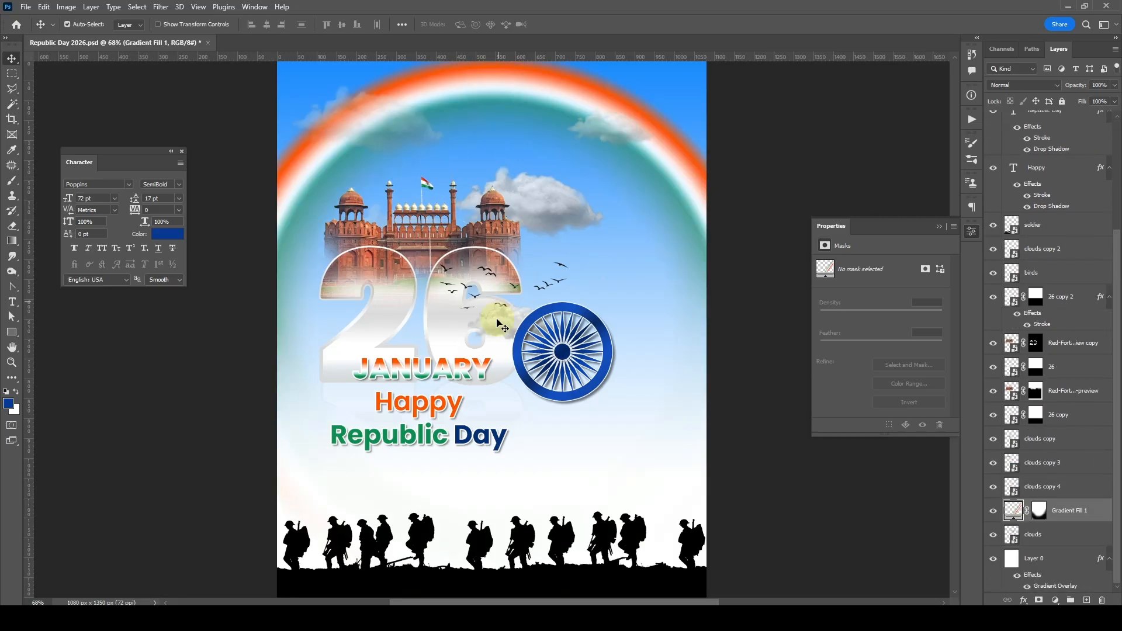
Try to bring the small cloud beside the "26" to the front of the layer stack
left_click(496, 323, "ctrl")
key("ctrl+shift+bracketright")
key("ctrl+z")
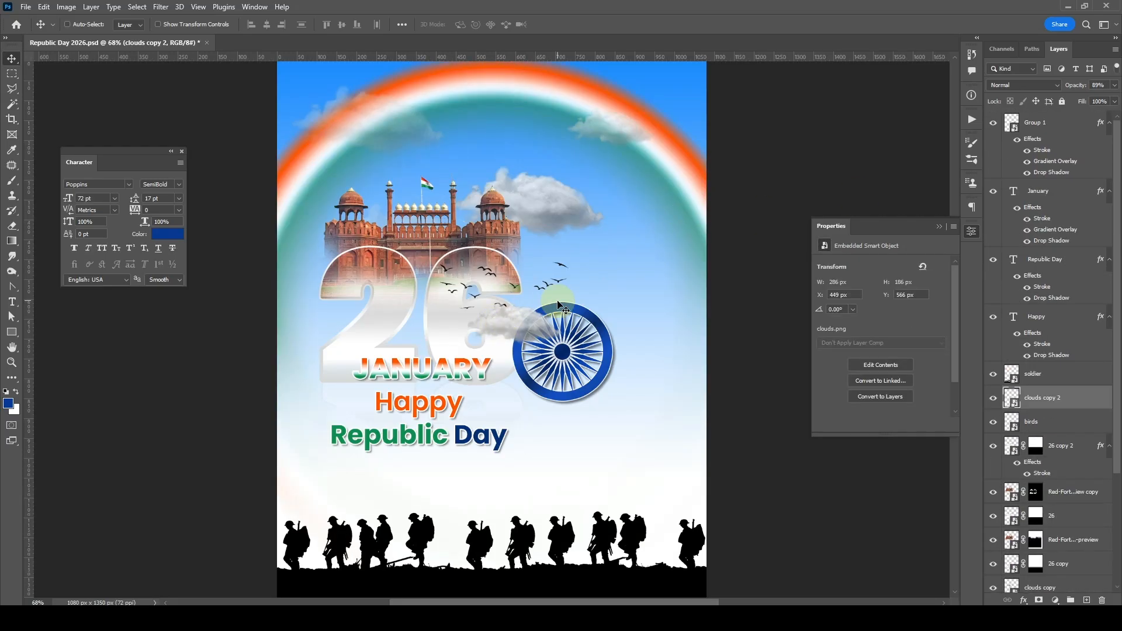
Nudge the wheel slightly upward and send the tricolour arc layer behind the remaining clouds, directly above Layer 0
left_click_drag(562, 356, 562, 355)
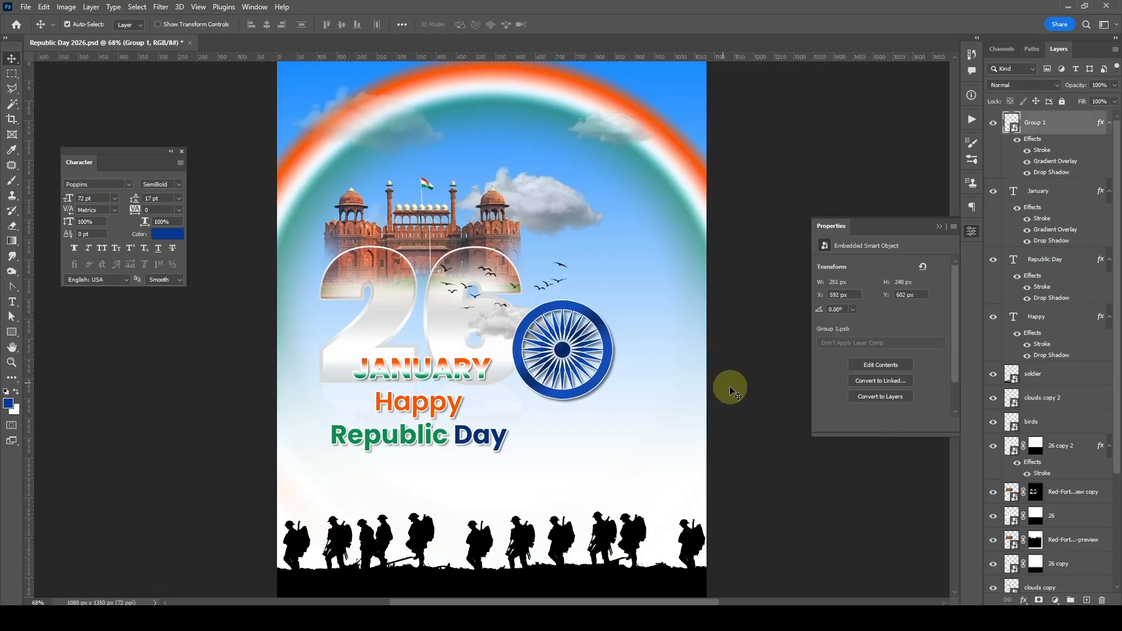
left_click(744, 355)
left_click_drag(684, 376, 666, 345)
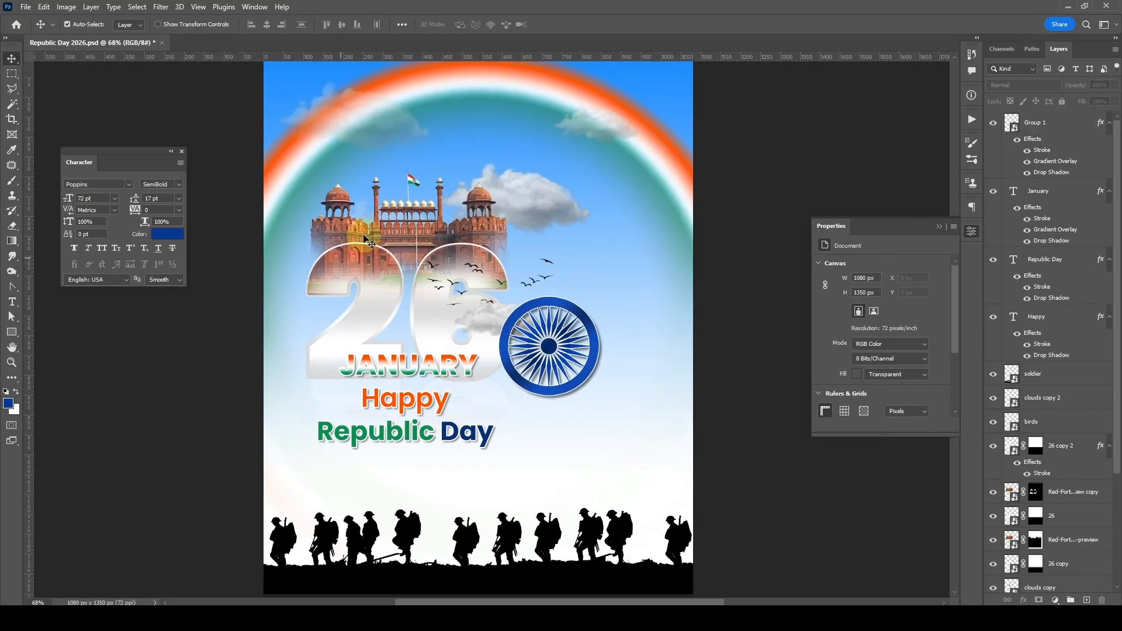
left_click(485, 205)
left_click(666, 176)
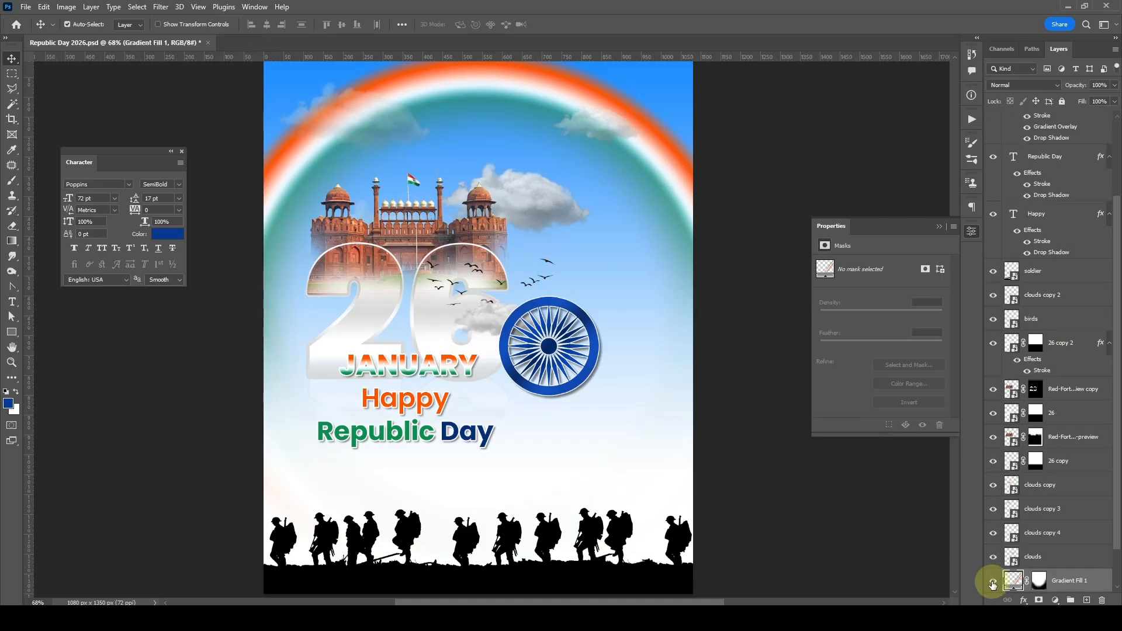
Hide Gradient Fill 1 and Layer 0, and shift the Red Fort, "26", texts and wheel together towards the poster's horizontal centre
left_click(994, 582)
left_click(672, 370)
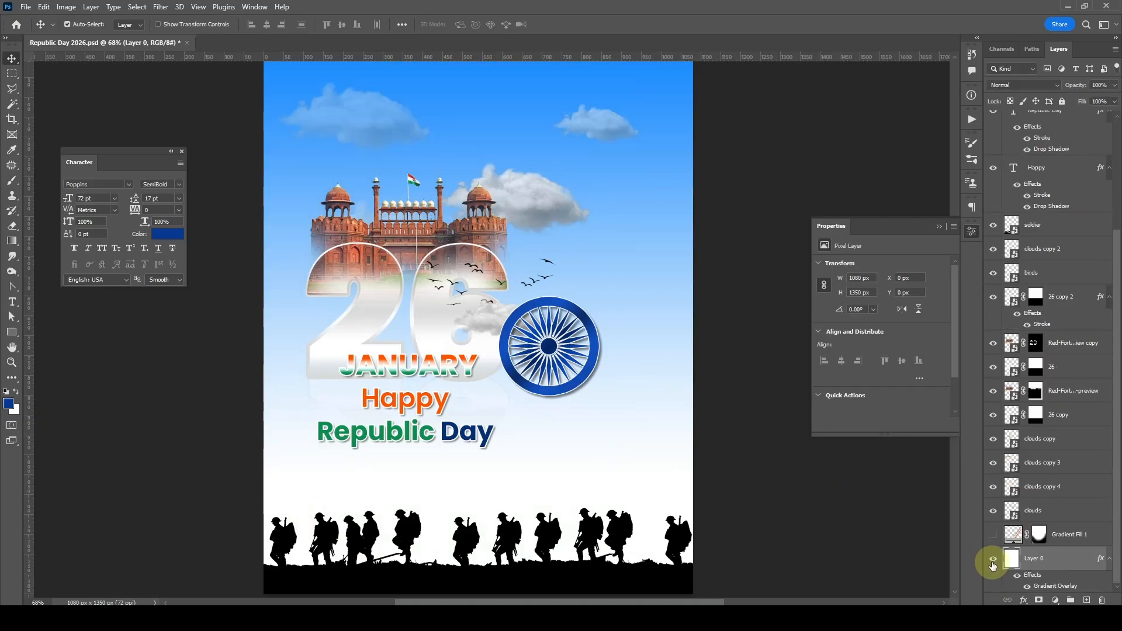
left_click(993, 558)
left_click_drag(739, 168, 262, 413)
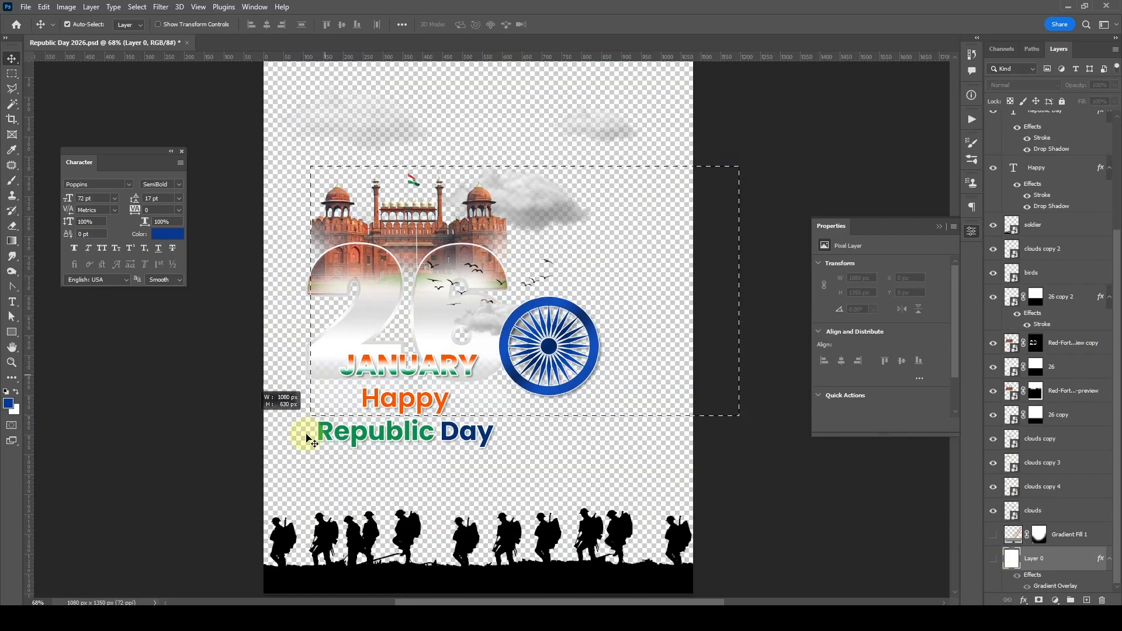
left_click_drag(475, 271, 512, 271)
Enlarge the "Happy" and "Republic Day" texts together below JANUARY
left_click_drag(733, 399, 600, 469)
key("ctrl+t")
left_click_drag(513, 412, 497, 419)
key("Return")
left_click(726, 443)
Make the tricolour arc and the sky background layers visible again
left_click_drag(1115, 460, 1114, 570)
left_click(992, 536)
left_click(993, 559)
left_click_drag(460, 349, 482, 383)
left_click(462, 384)
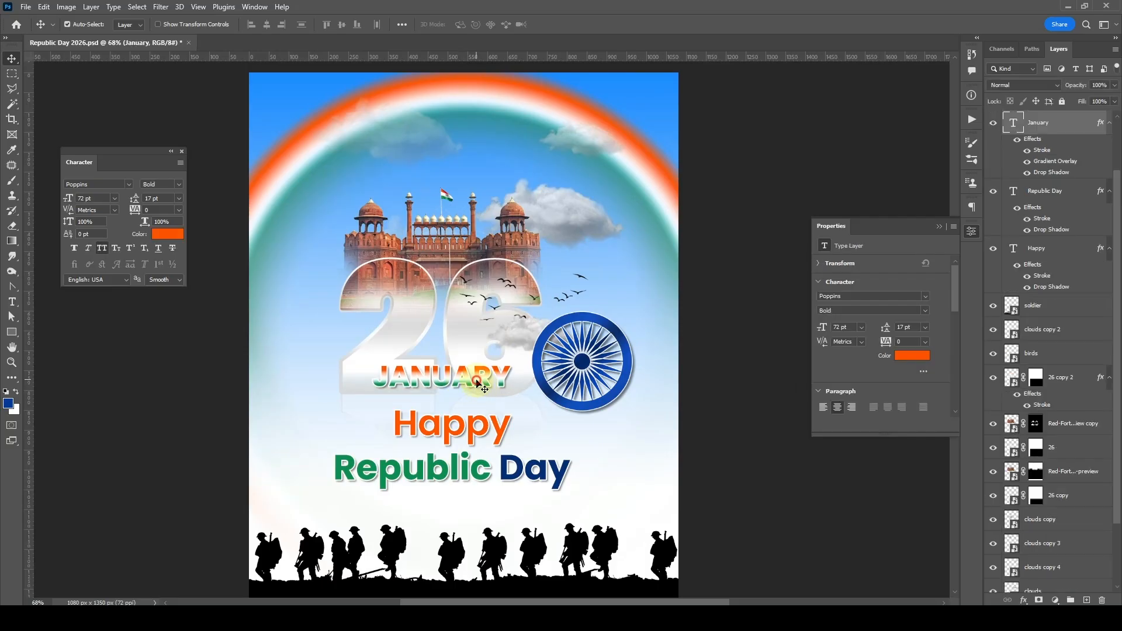
Create a new layer above Layer 0 and paint a soft green glow left of "Republic" above the soldiers
left_click(1045, 577)
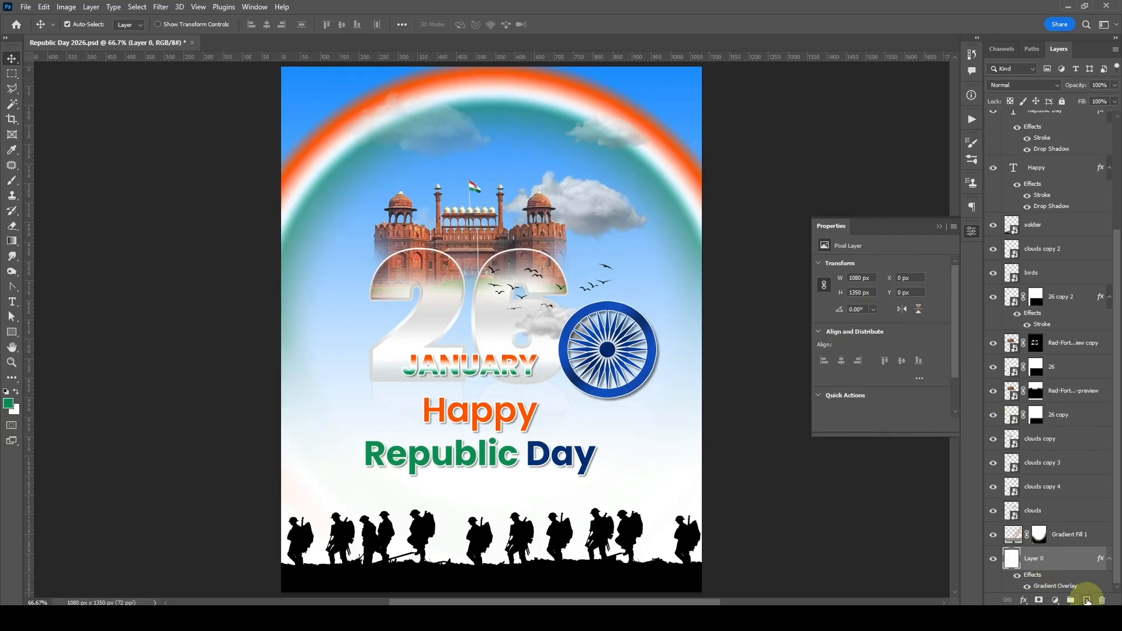
left_click(1087, 600)
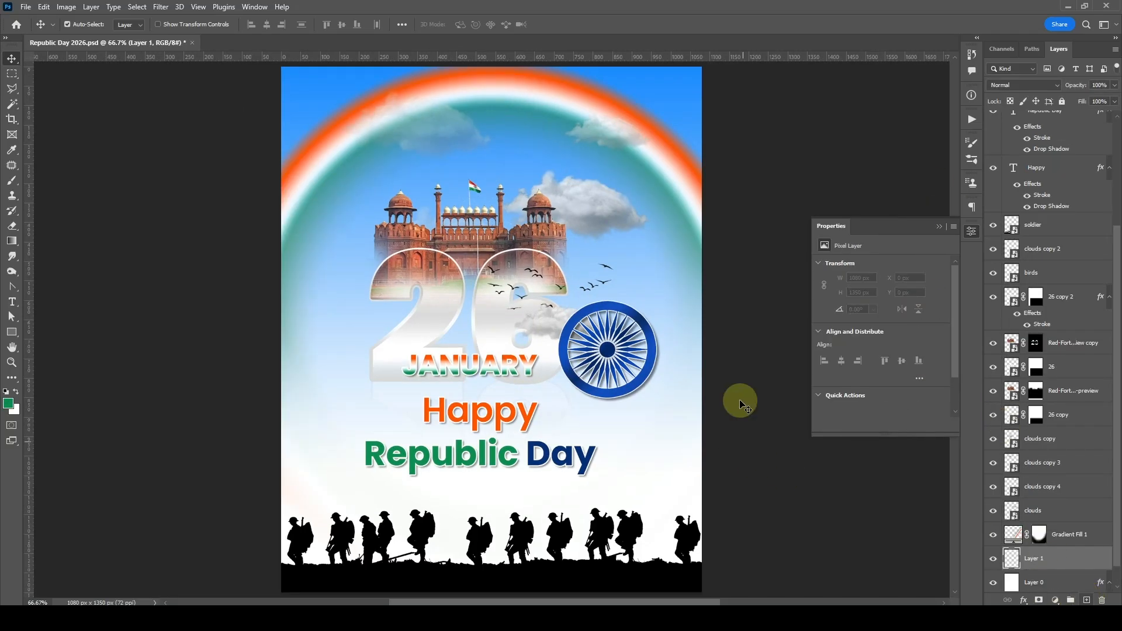
left_click(12, 182)
left_click(322, 467)
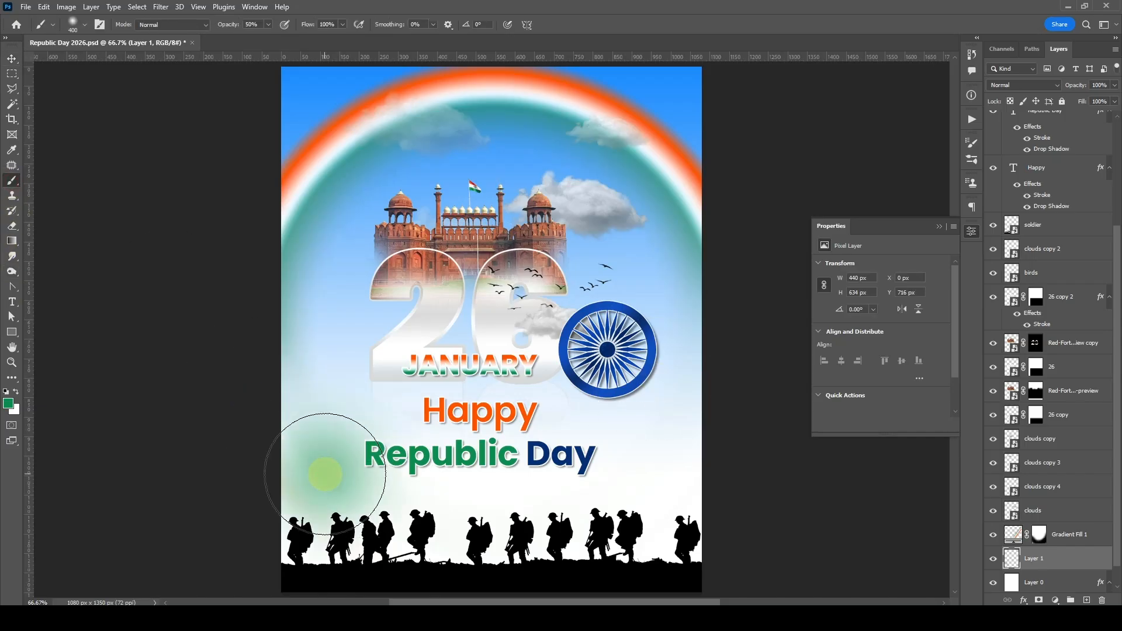
Sample the arc's orange and paint a soft orange glow behind the right side of the wheel
left_click(12, 153)
left_click(353, 120)
left_click(11, 180)
mouse_move(646, 333)
left_mouse_down()
mouse_move(626, 339)
mouse_move(655, 349)
left_mouse_up()
left_click(654, 349)
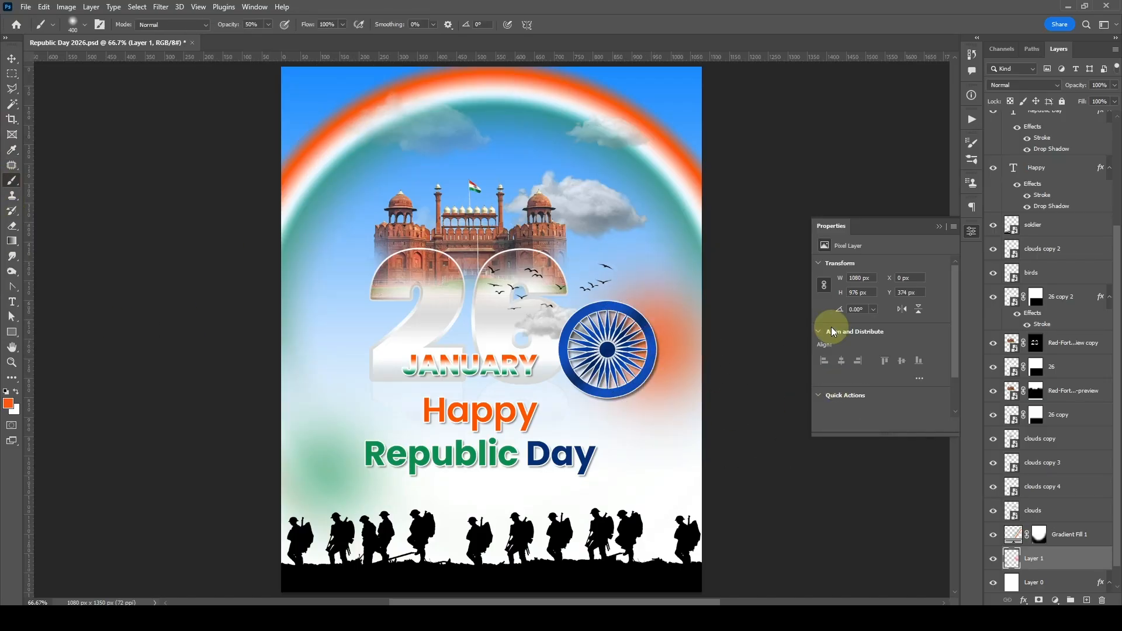
Reduce the opacity of the painted glow layer to 61%
left_click(12, 59)
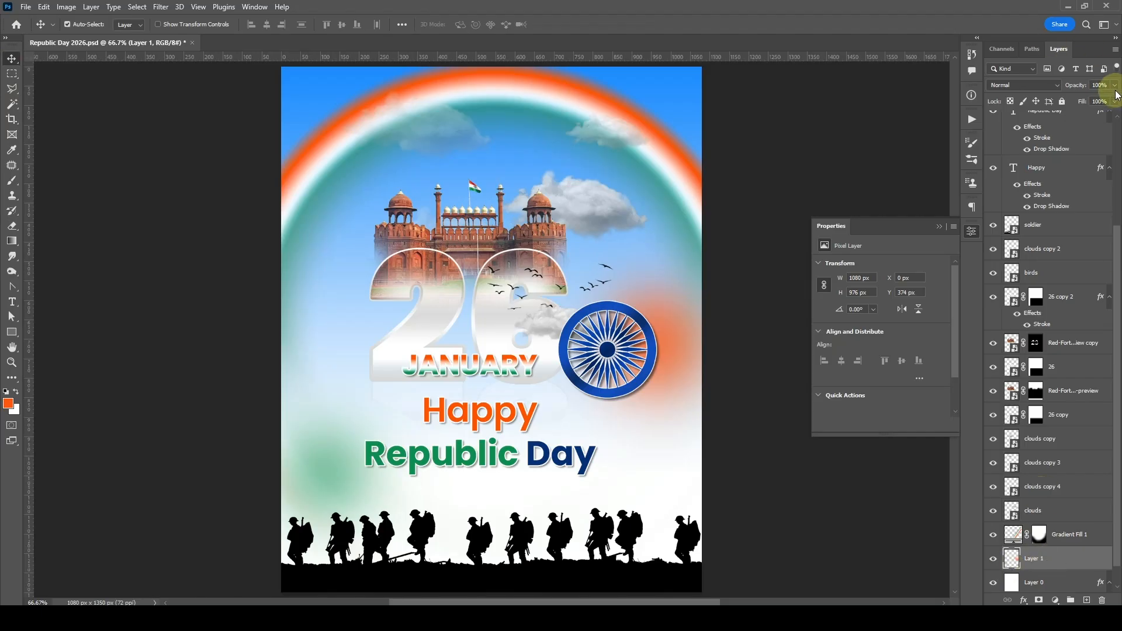
left_click_drag(1093, 98, 1092, 99)
left_click(687, 369)
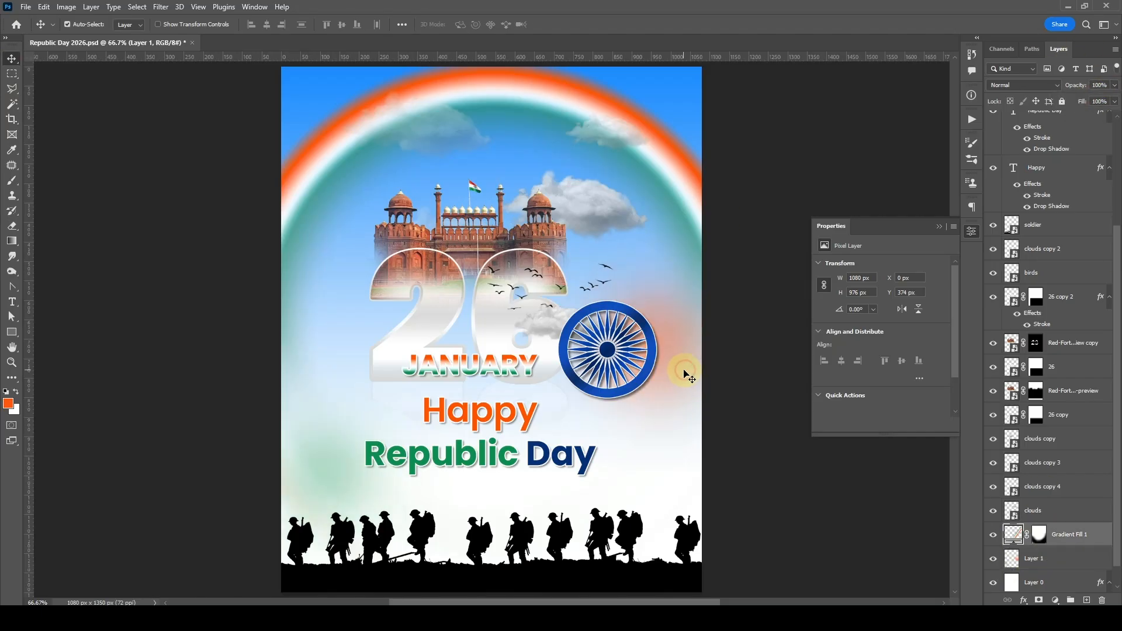
Scale the glow layer to about 105% and shift it slightly downward
key("ctrl+t")
left_click(1046, 559)
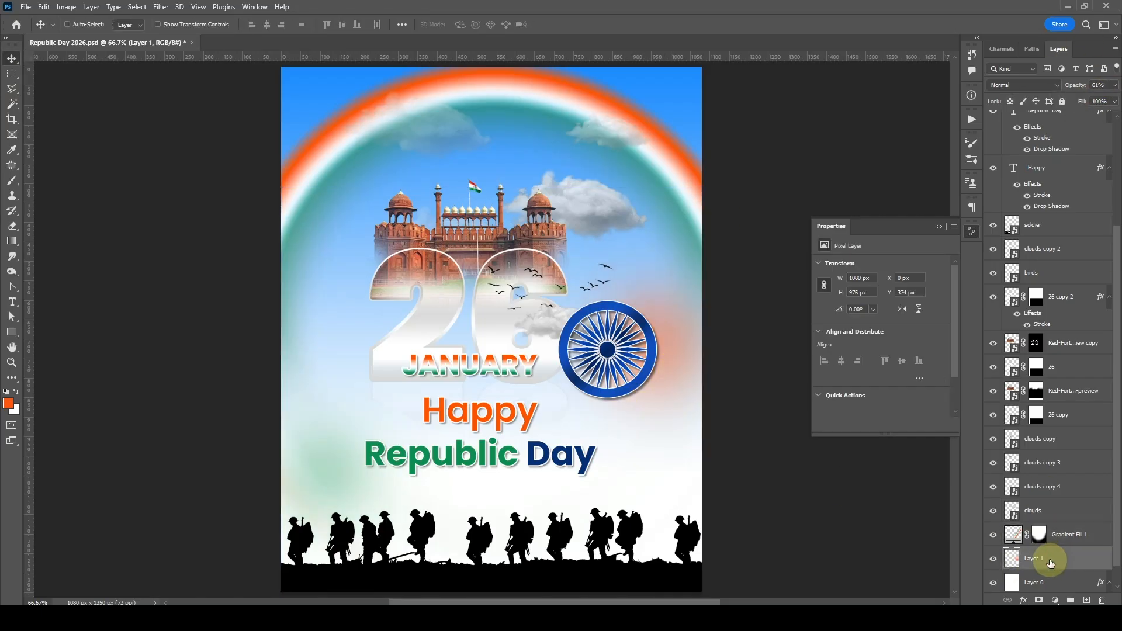
key("ctrl+minus")
left_click_drag(334, 526, 319, 544)
left_click_drag(624, 379, 631, 386)
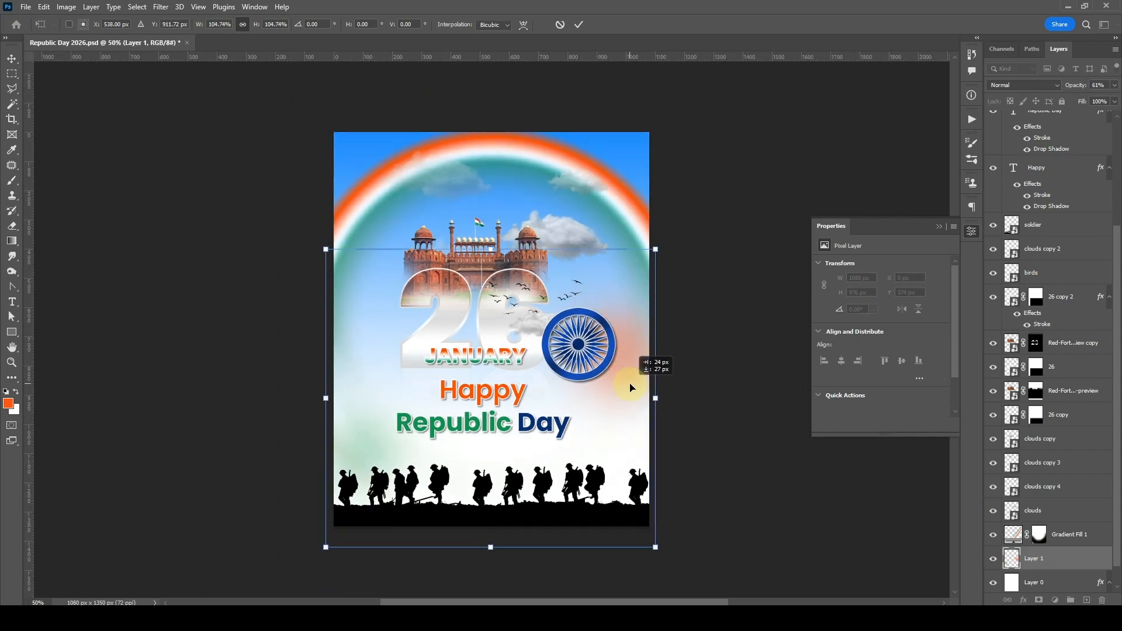
key("Return")
scroll(646, 388, "up", 2)
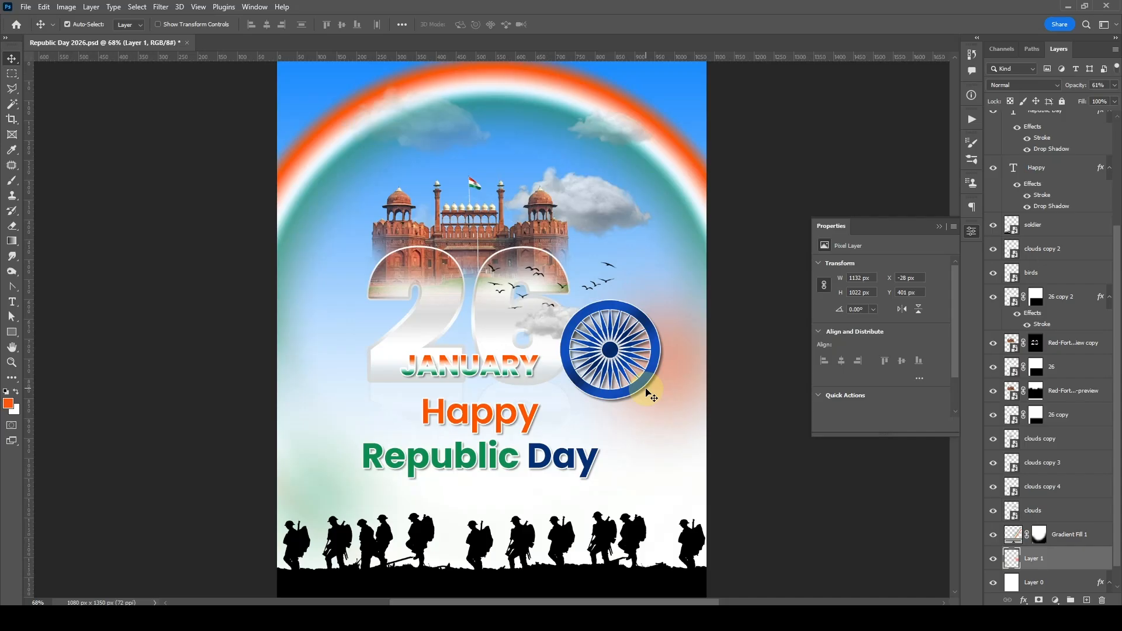
Review the poster's JPG export settings and close them without exporting
left_click(25, 6)
left_click(826, 293)
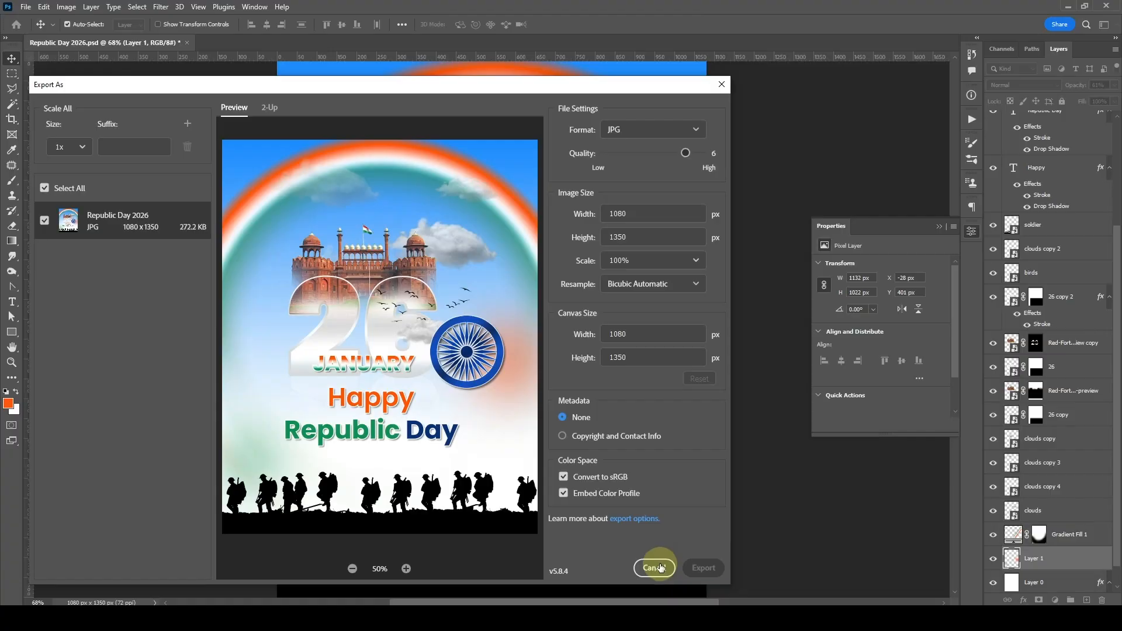
left_click(661, 568)
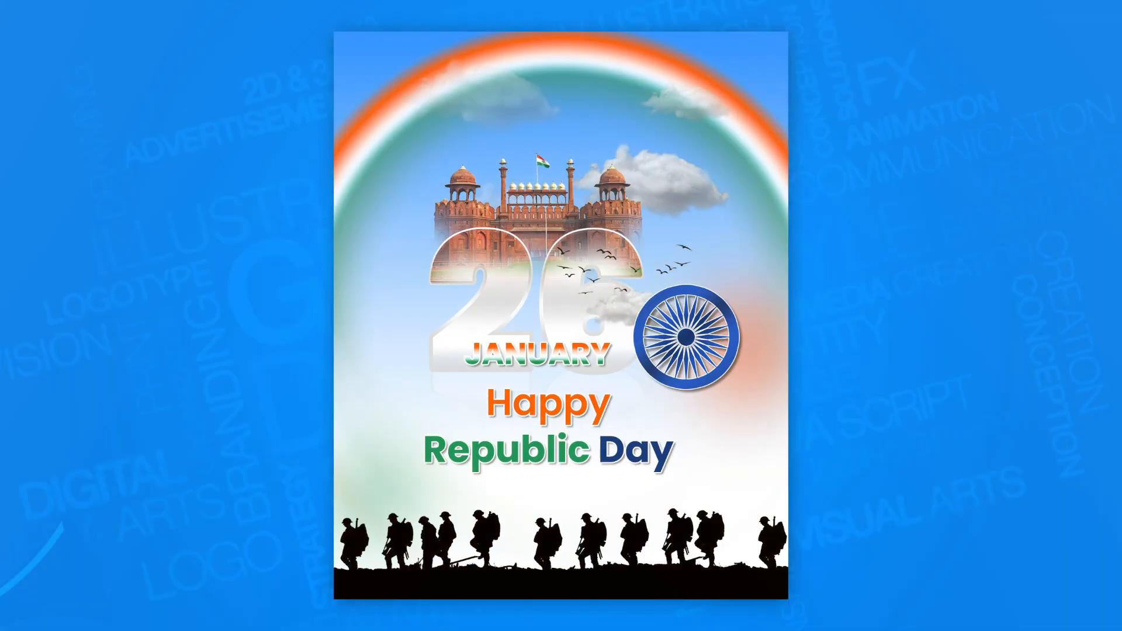